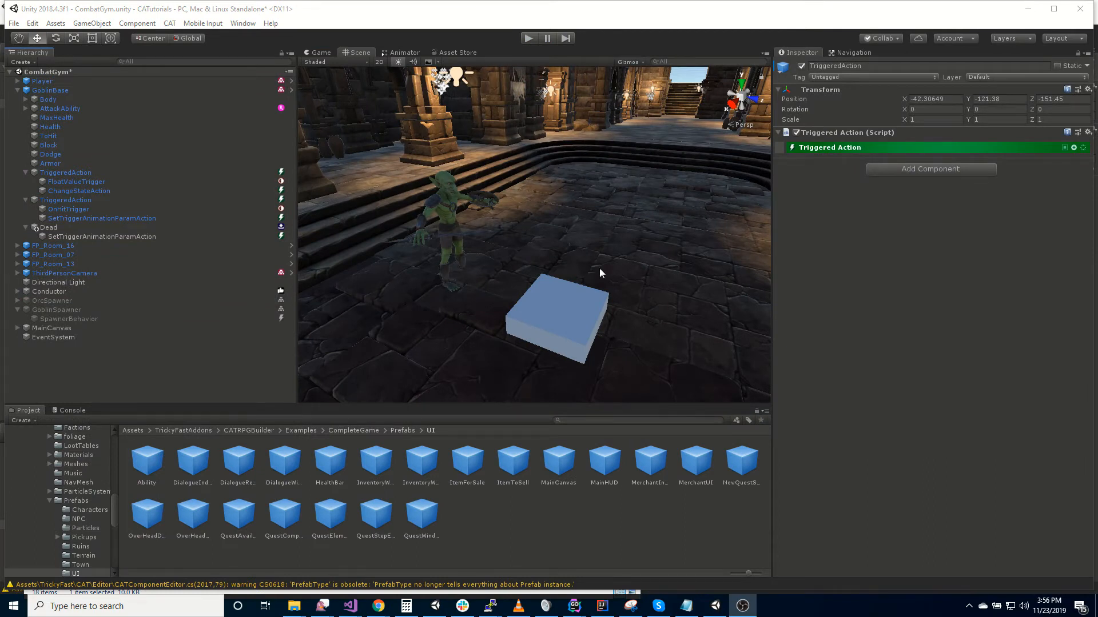
# Step: Create a new CAT state under GoblinBase and name it Patrolling
pyautogui.moveTo(636, 239); pyautogui.dragTo(571, 254, button='right')
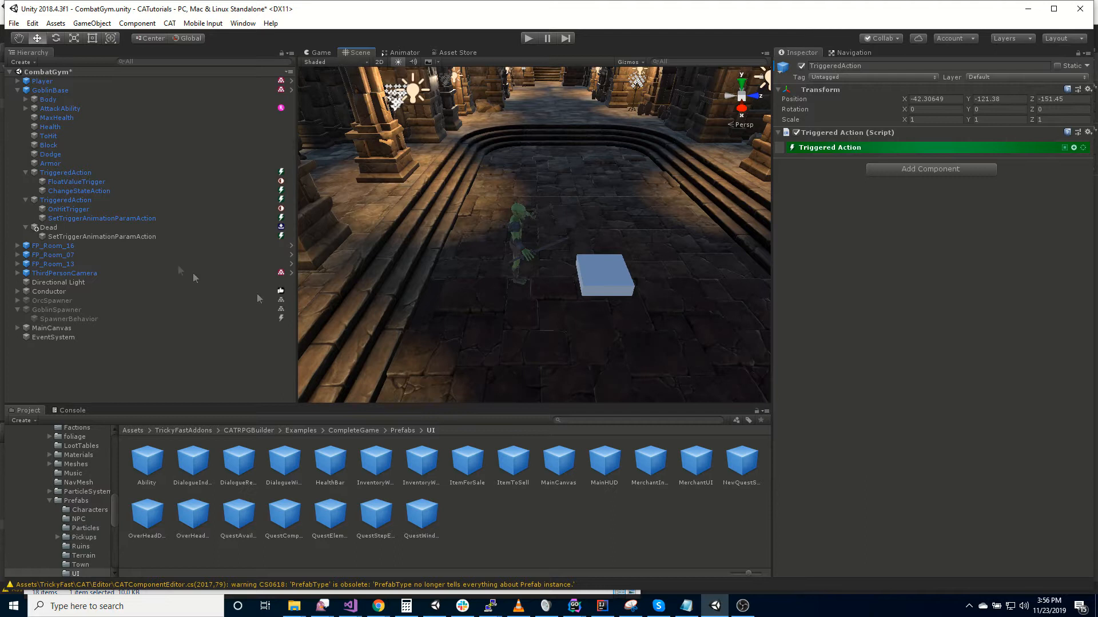
pyautogui.click(69, 92)
pyautogui.rightClick(70, 92)
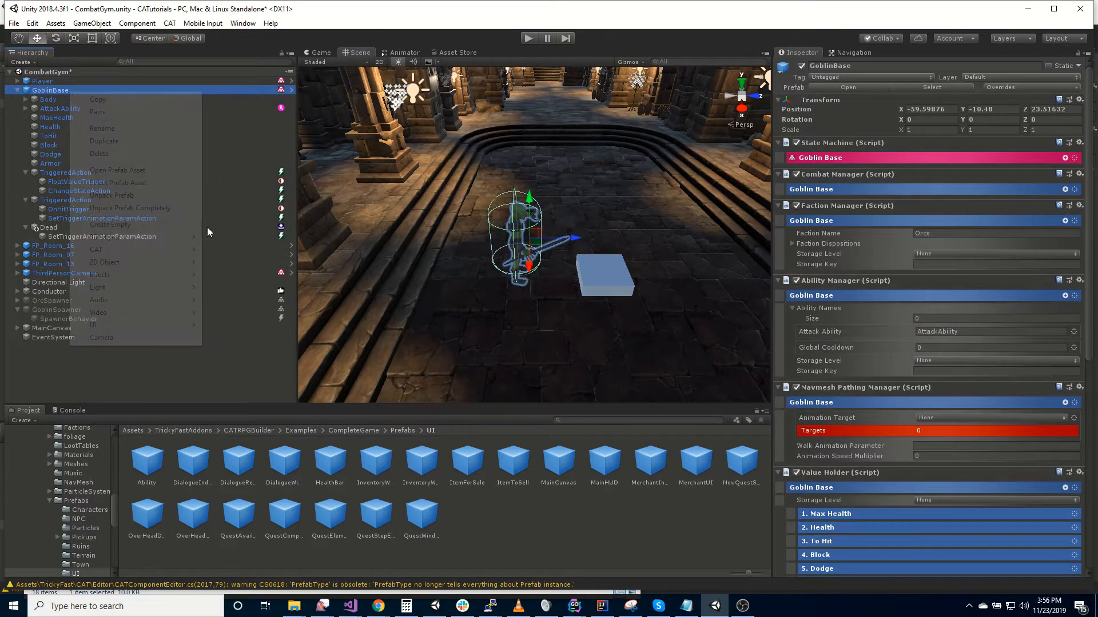
pyautogui.moveTo(146, 252)
pyautogui.moveTo(246, 350)
pyautogui.click(308, 351)
pyautogui.doubleClick(65, 246)
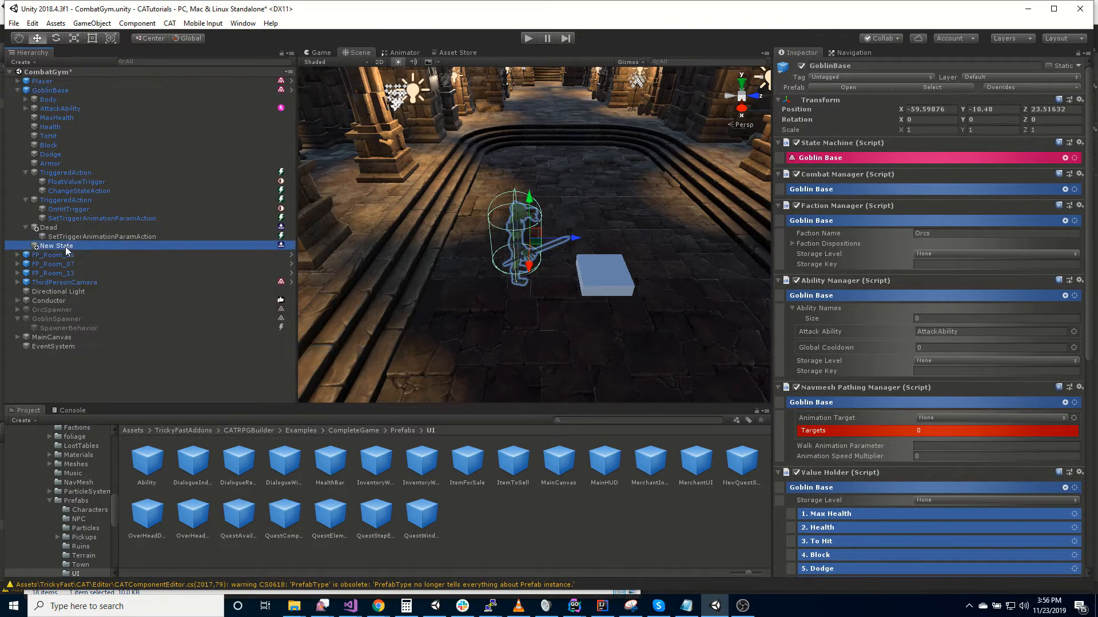
pyautogui.click(65, 246)
pyautogui.write('Patrolling')
pyautogui.press('Return')
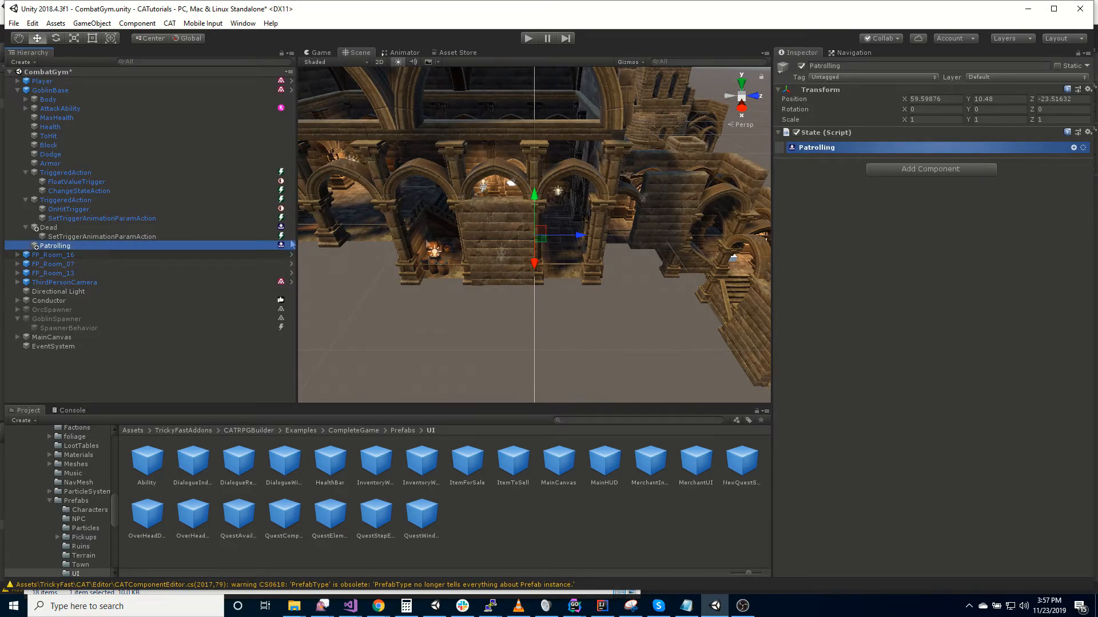
# Step: Set the Patrolling state's local position to 0, 0, 0
pyautogui.click(945, 97)
pyautogui.write('0')
pyautogui.press('Tab')
pyautogui.write('0')
pyautogui.press('Tab')
pyautogui.write('0')
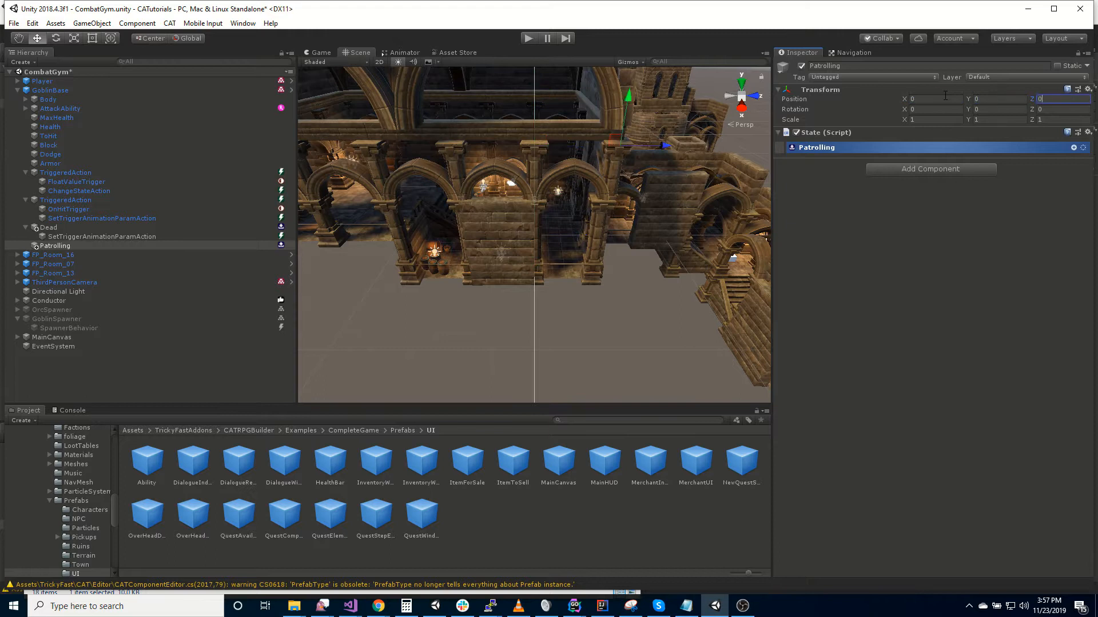
# Step: Set the initial state of GoblinBase's state machine to Patrolling
pyautogui.doubleClick(50, 248)
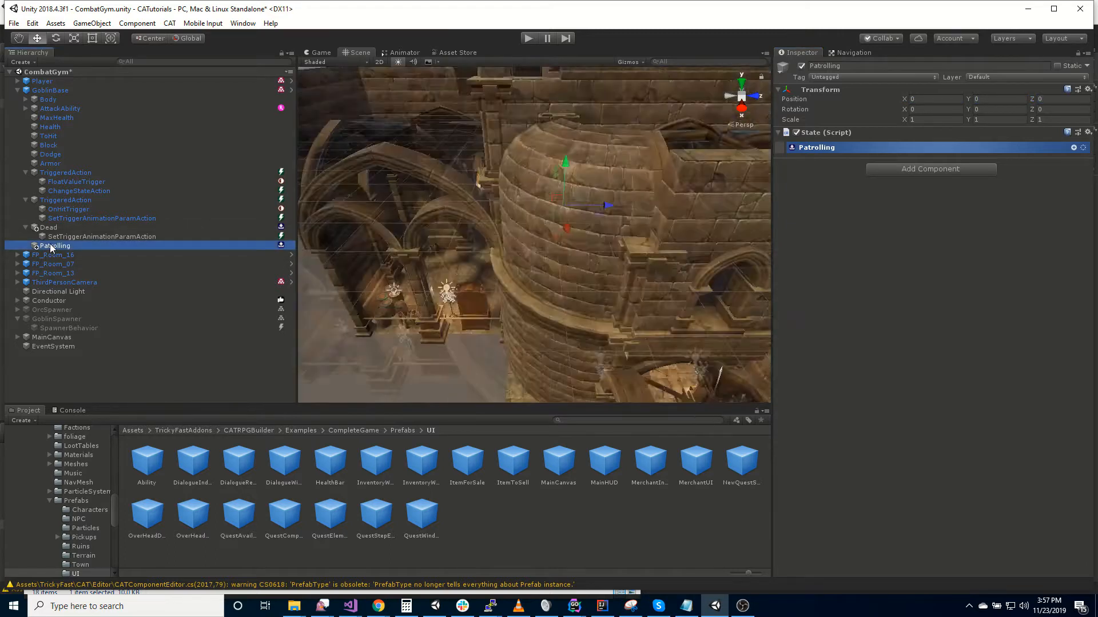
pyautogui.scroll(-10, 617, 255)
pyautogui.moveTo(617, 255)
pyautogui.mouseDown(button='right')
pyautogui.moveTo(535, 240)
pyautogui.moveTo(598, 272)
pyautogui.moveTo(605, 246)
pyautogui.mouseUp(button='right')
pyautogui.press('w')
pyautogui.click(63, 93)
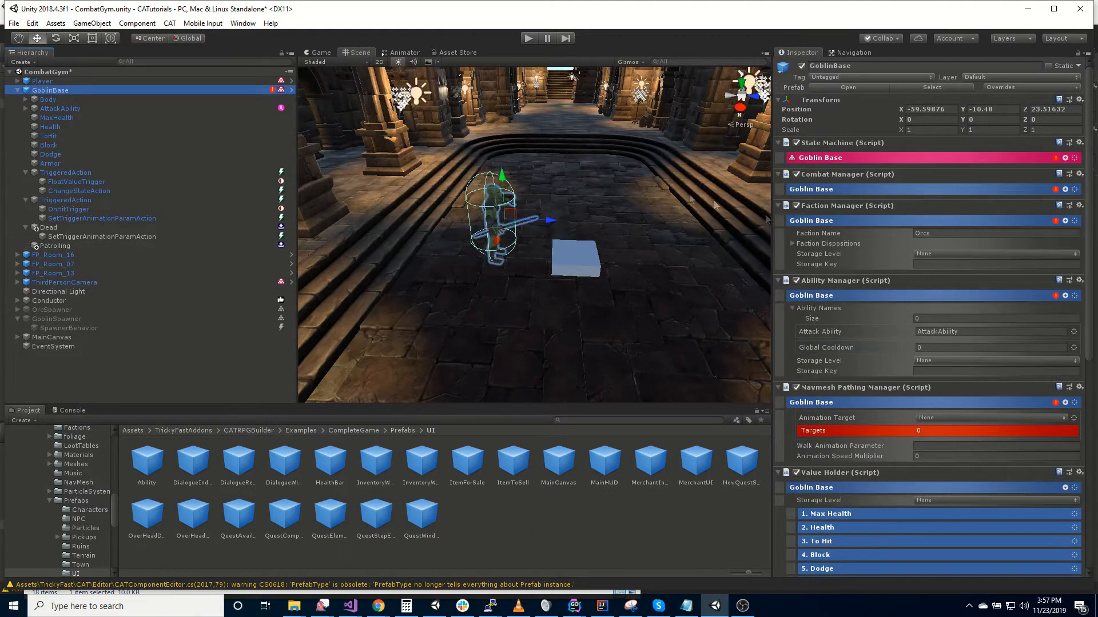
pyautogui.click(934, 190)
pyautogui.click(965, 228)
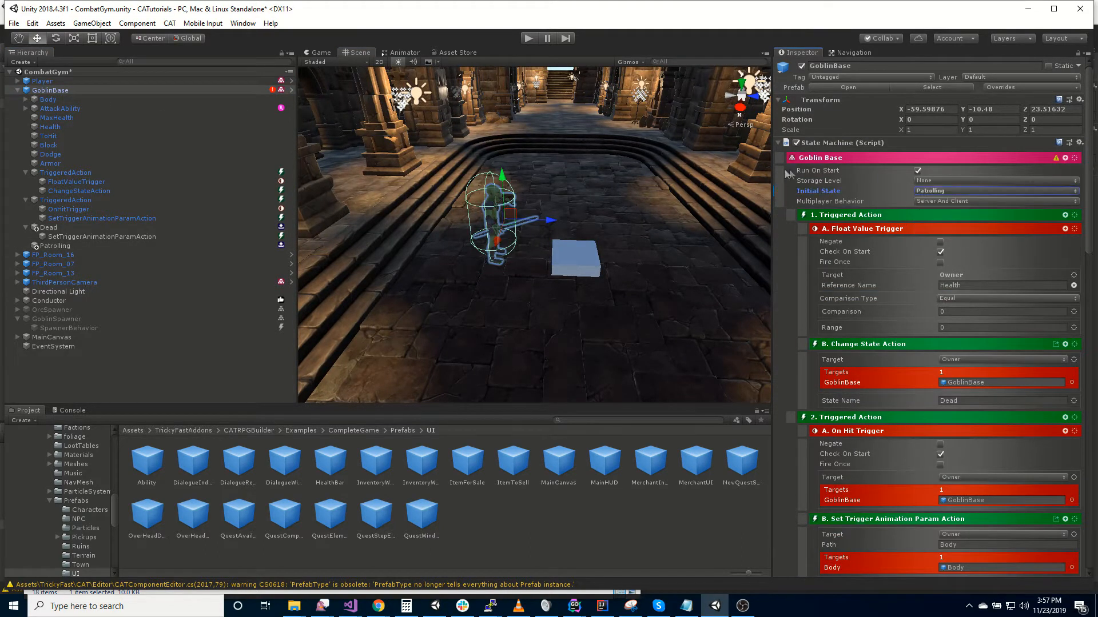
pyautogui.click(812, 159)
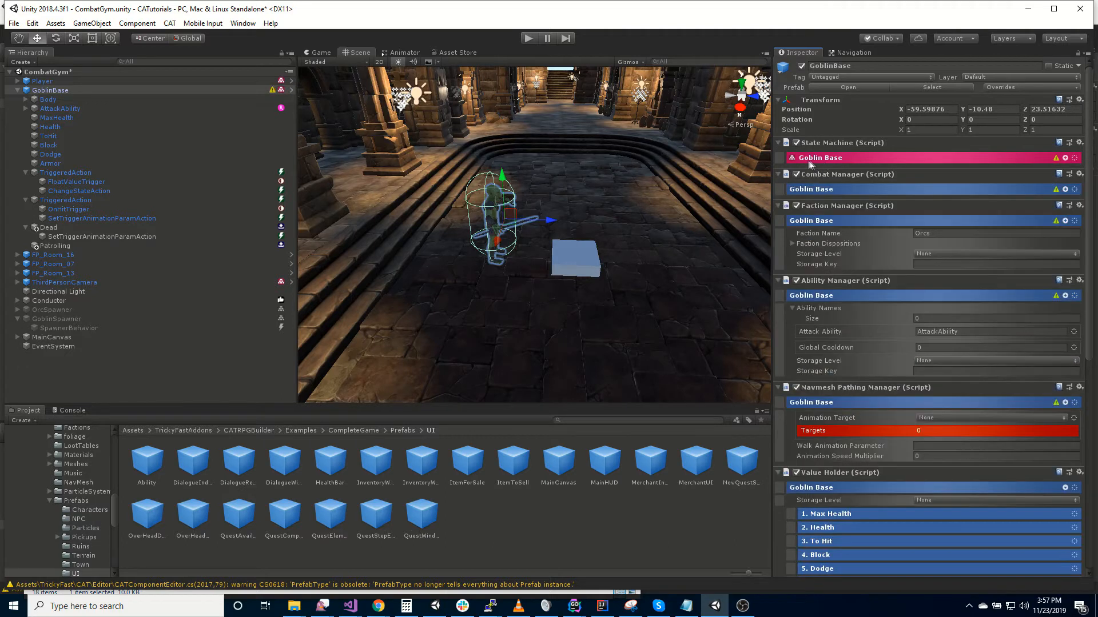
# Step: Add a Patrol Behavior as a child of the Patrolling state
pyautogui.click(104, 247)
pyautogui.click(1073, 147)
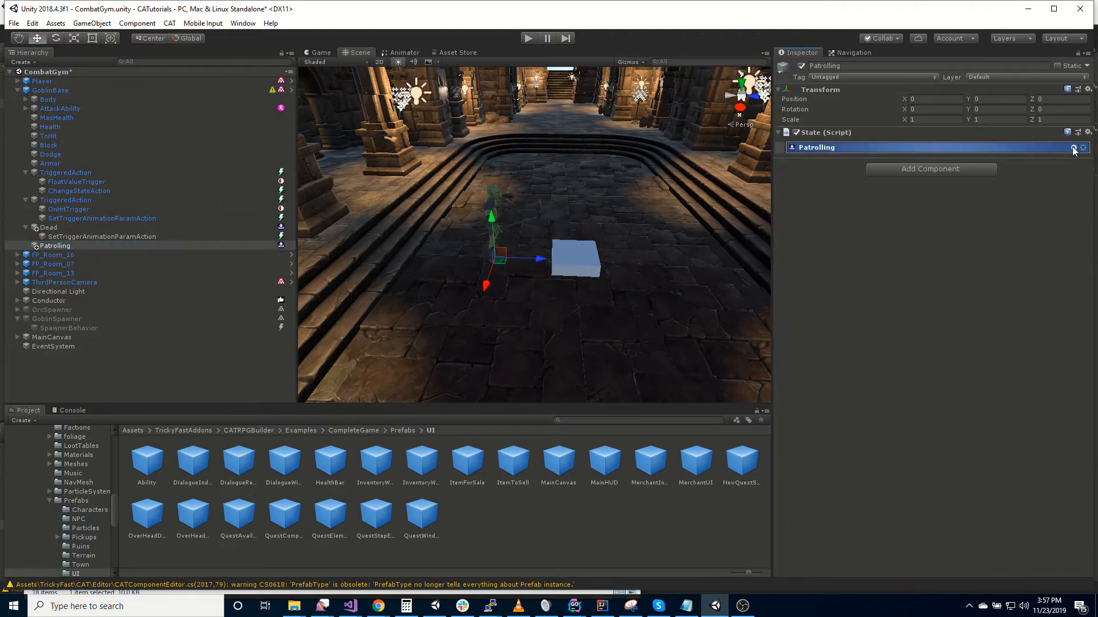
pyautogui.write('beha')
pyautogui.press('BackSpace')
pyautogui.press('BackSpace')
pyautogui.press('BackSpace')
pyautogui.press('BackSpace')
pyautogui.write('patr')
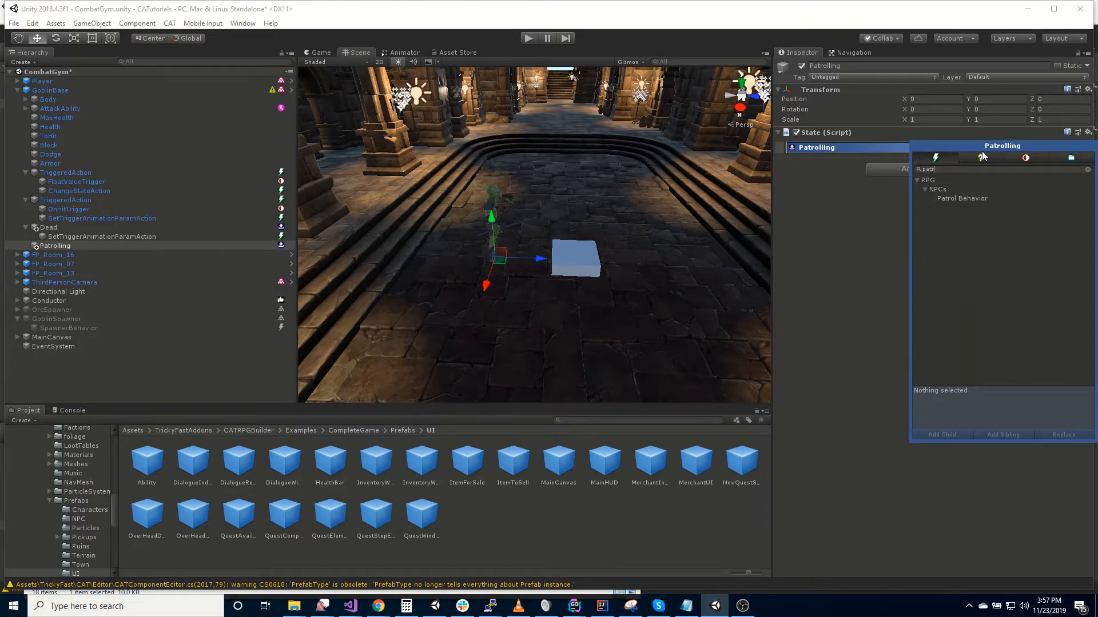
pyautogui.click(963, 198)
pyautogui.click(941, 435)
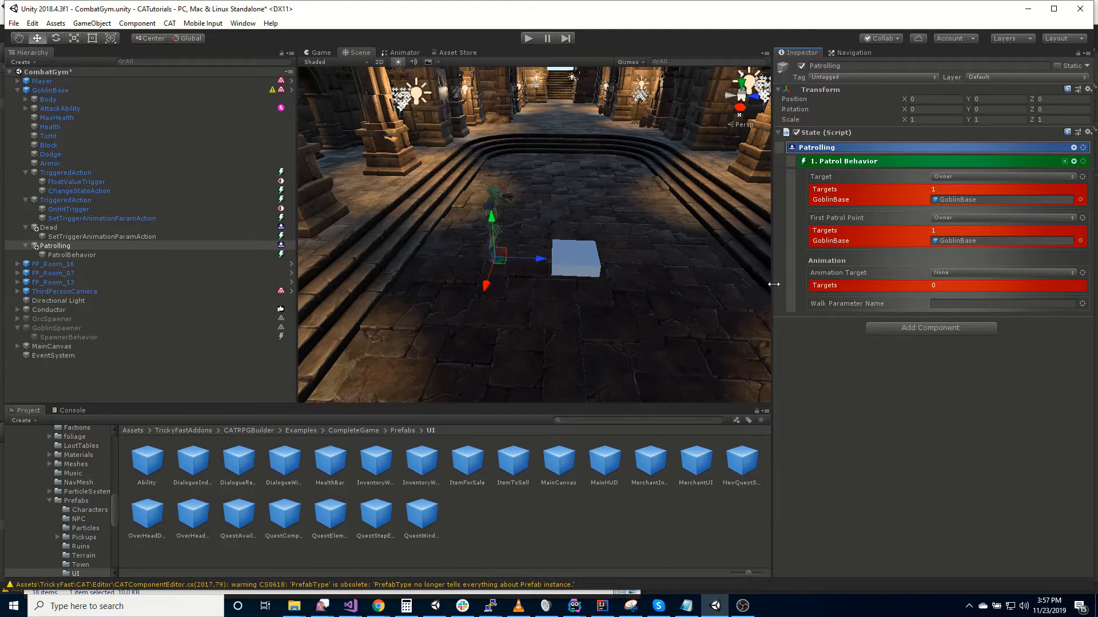
# Step: Set the Patrol Behavior's animation target to Owner with the path Body
pyautogui.click(950, 273)
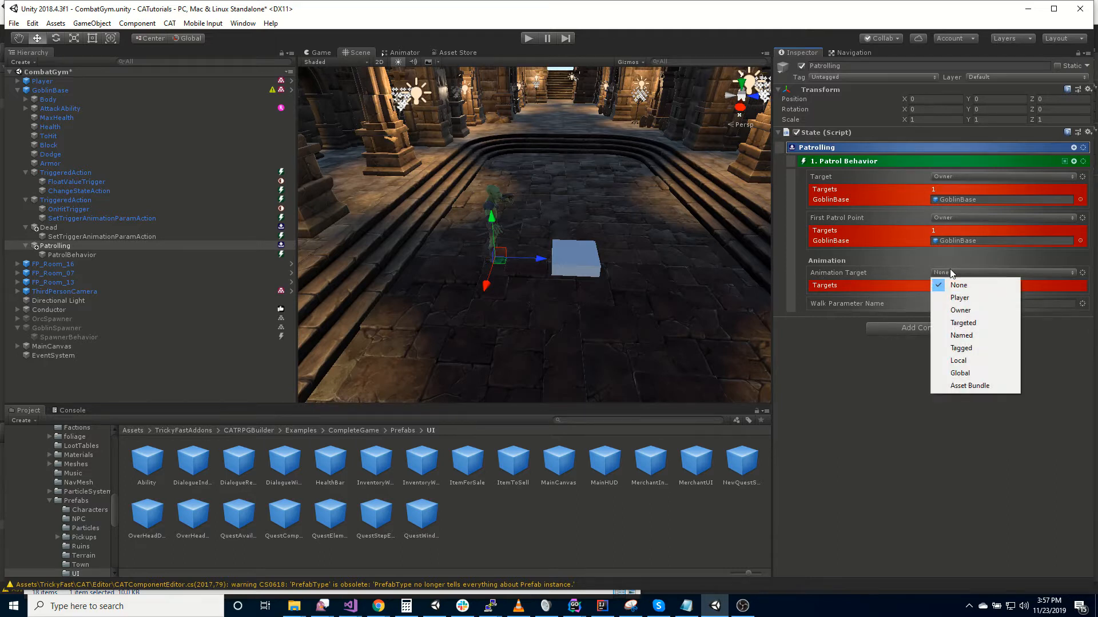
pyautogui.click(960, 310)
pyautogui.click(1083, 272)
pyautogui.moveTo(1040, 395)
pyautogui.click(904, 395)
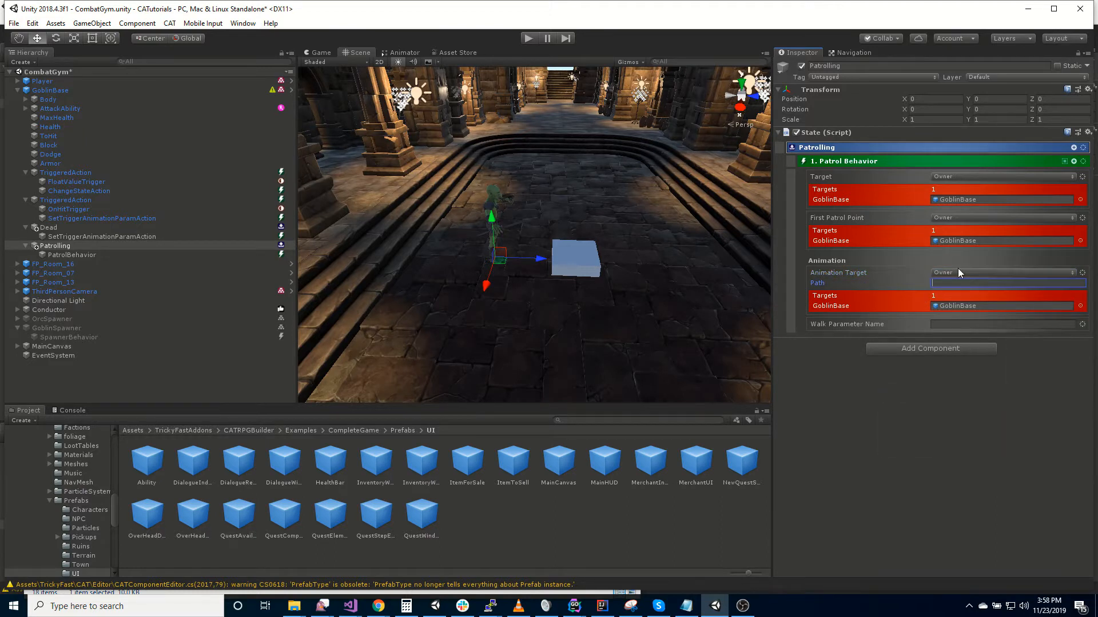
pyautogui.write('Body')
# Step: Set the Patrol Behavior's walk parameter name to Velocity Z, checking the goblin's animator for the name
pyautogui.click(1016, 324)
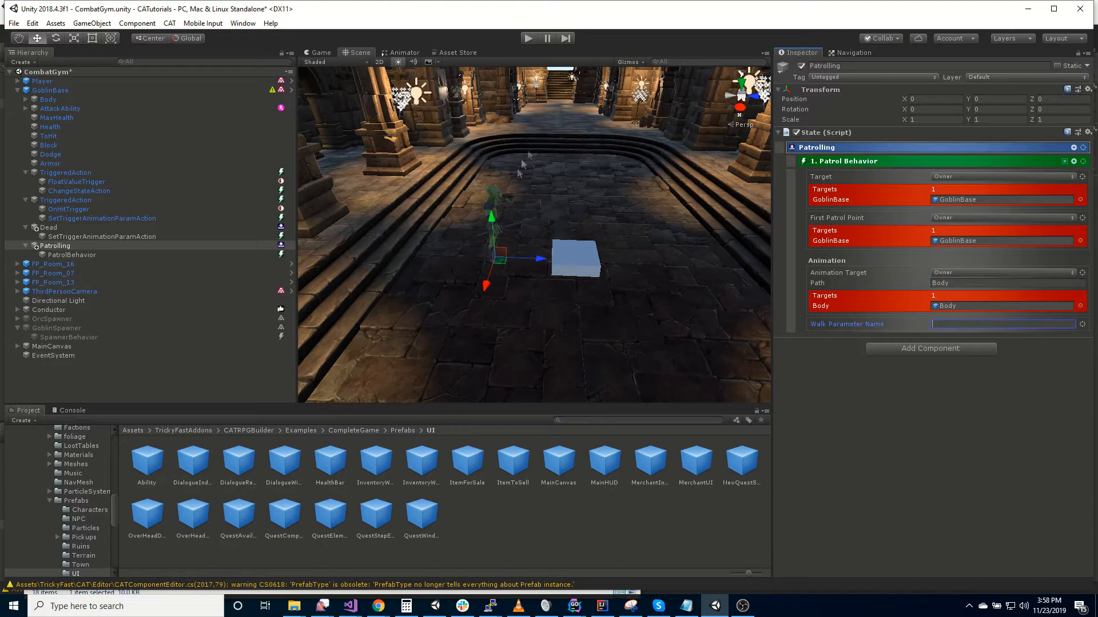
pyautogui.click(394, 52)
pyautogui.click(359, 52)
pyautogui.click(984, 323)
pyautogui.write('Velocity Z')
pyautogui.click(924, 447)
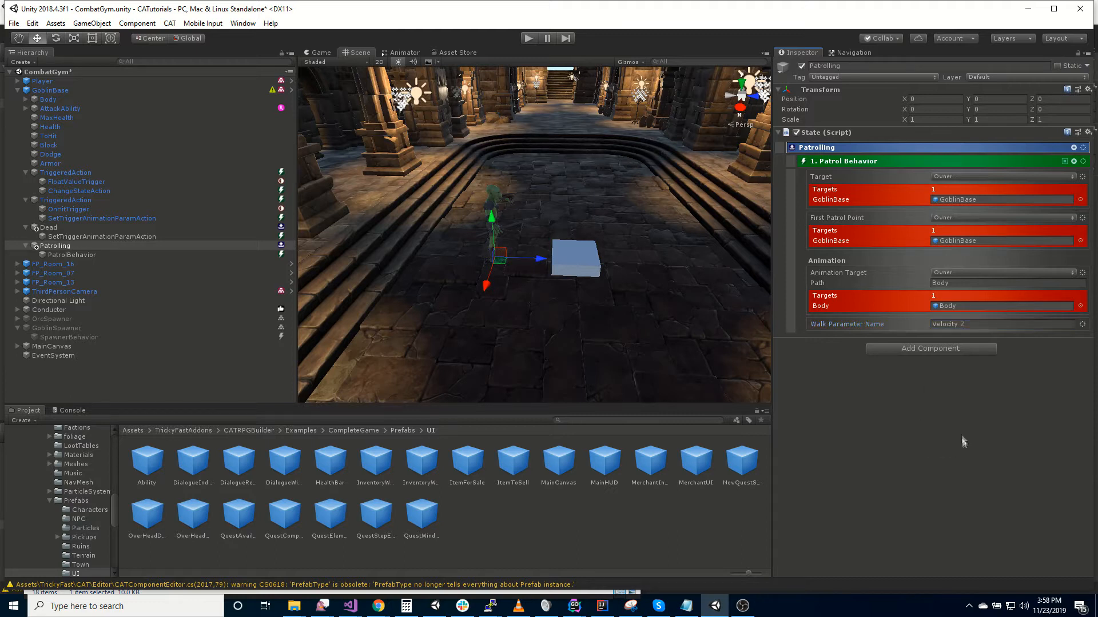
# Step: Create an empty object at the scene's root level and move it to about X -47.06, Y -10.57, Z 36.84
pyautogui.rightClick(84, 371)
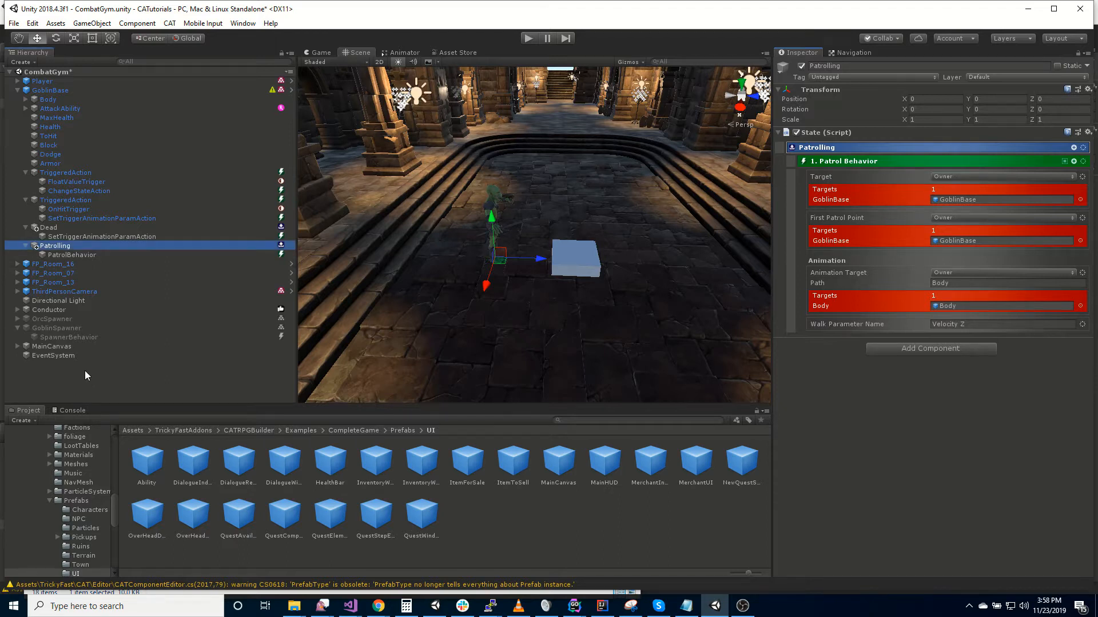
pyautogui.click(150, 465)
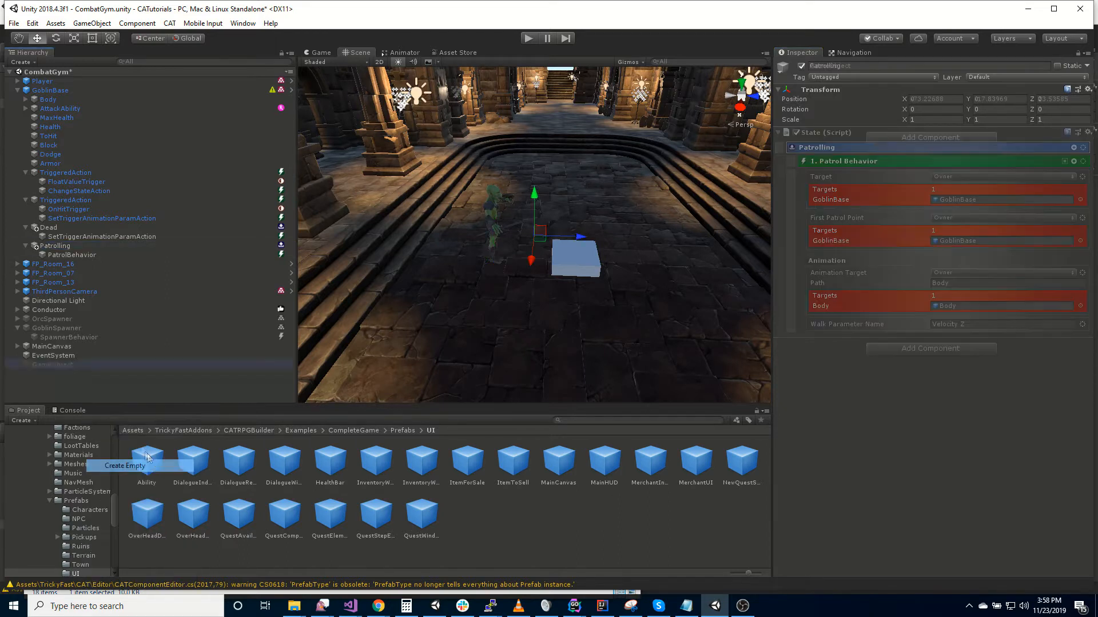
pyautogui.moveTo(668, 283)
pyautogui.mouseDown(button='right')
pyautogui.moveTo(648, 278)
pyautogui.moveTo(654, 271)
pyautogui.mouseUp(button='right')
pyautogui.moveTo(608, 264); pyautogui.dragTo(748, 276)
pyautogui.moveTo(683, 294); pyautogui.dragTo(738, 294, button='right')
pyautogui.moveTo(625, 246); pyautogui.dragTo(660, 233)
pyautogui.moveTo(660, 232); pyautogui.dragTo(614, 347, button='right')
pyautogui.moveTo(365, 329); pyautogui.dragTo(778, 314)
pyautogui.moveTo(617, 354); pyautogui.dragTo(570, 318, button='right')
pyautogui.moveTo(557, 265); pyautogui.dragTo(538, 169)
pyautogui.moveTo(536, 143); pyautogui.dragTo(622, 157, button='right')
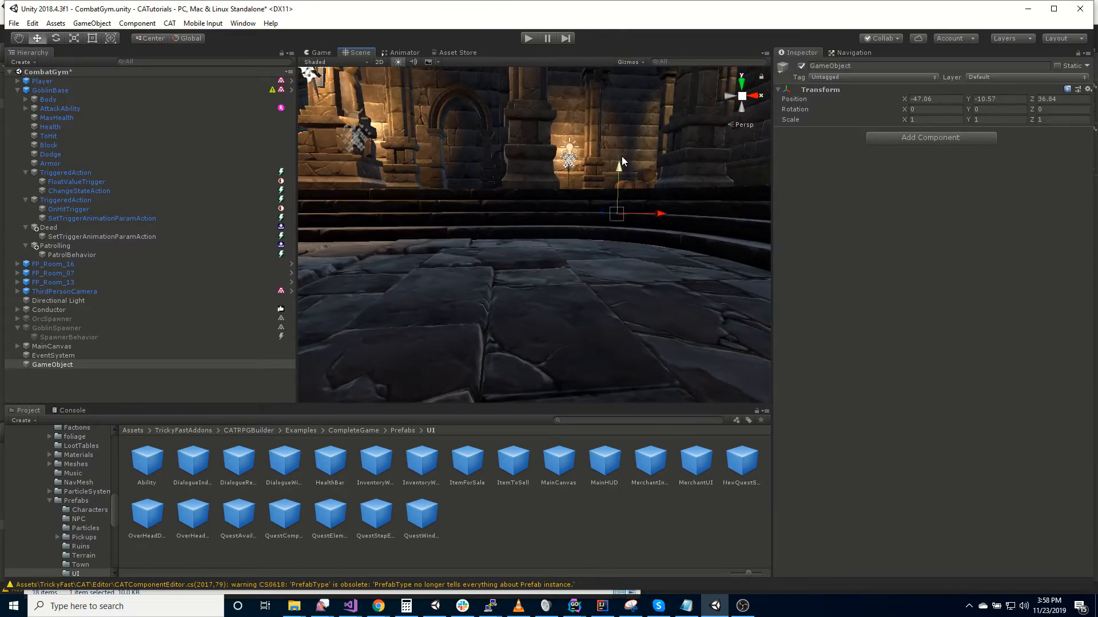
# Step: Align the empty object with the current scene view and reset its X and Y rotation to 0
pyautogui.hotkey('ctrl', 'shift', 'f')
pyautogui.write('0')
pyautogui.hotkey('shift', 'Tab')
pyautogui.write('0')
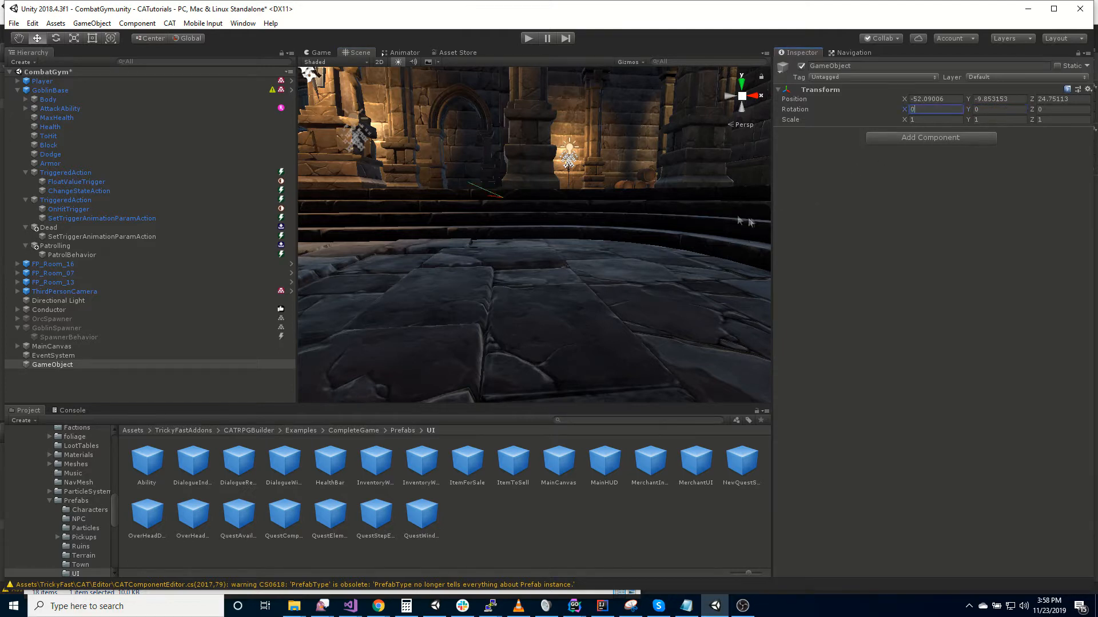
pyautogui.press('Tab')
# Step: Move the empty object along the hall to about Z 28.14 and lower it to about Y -10.31
pyautogui.moveTo(617, 218); pyautogui.dragTo(289, 319, button='right')
pyautogui.press('s')
pyautogui.moveTo(584, 267); pyautogui.dragTo(569, 271, button='right')
pyautogui.moveTo(610, 176); pyautogui.dragTo(791, 176)
pyautogui.press('d')
pyautogui.moveTo(660, 286); pyautogui.dragTo(562, 263, button='right')
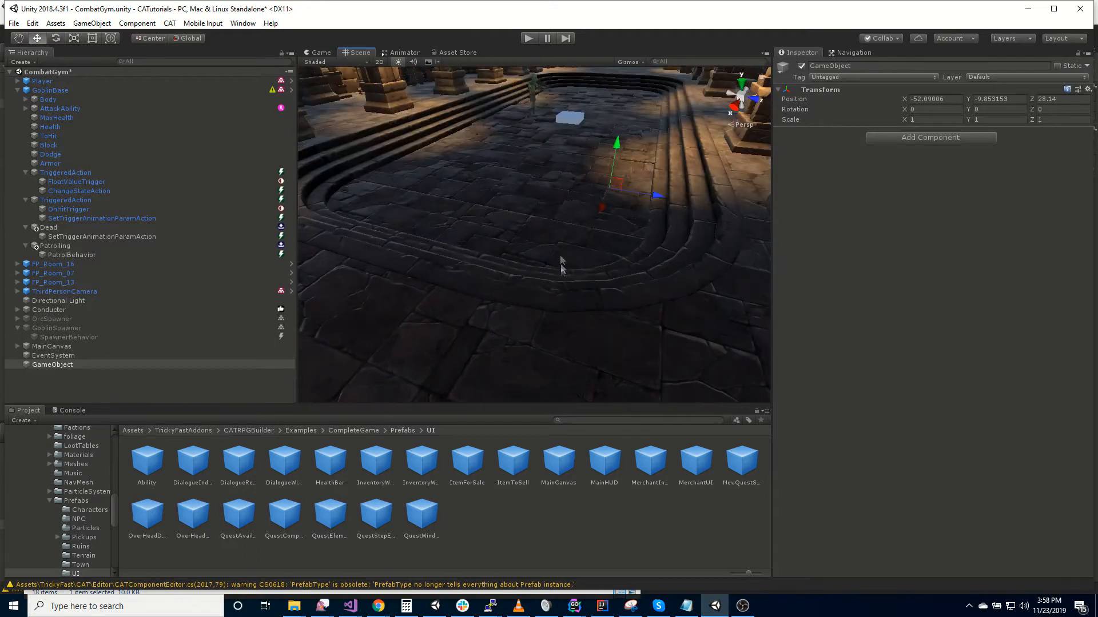
pyautogui.moveTo(617, 144); pyautogui.dragTo(618, 162)
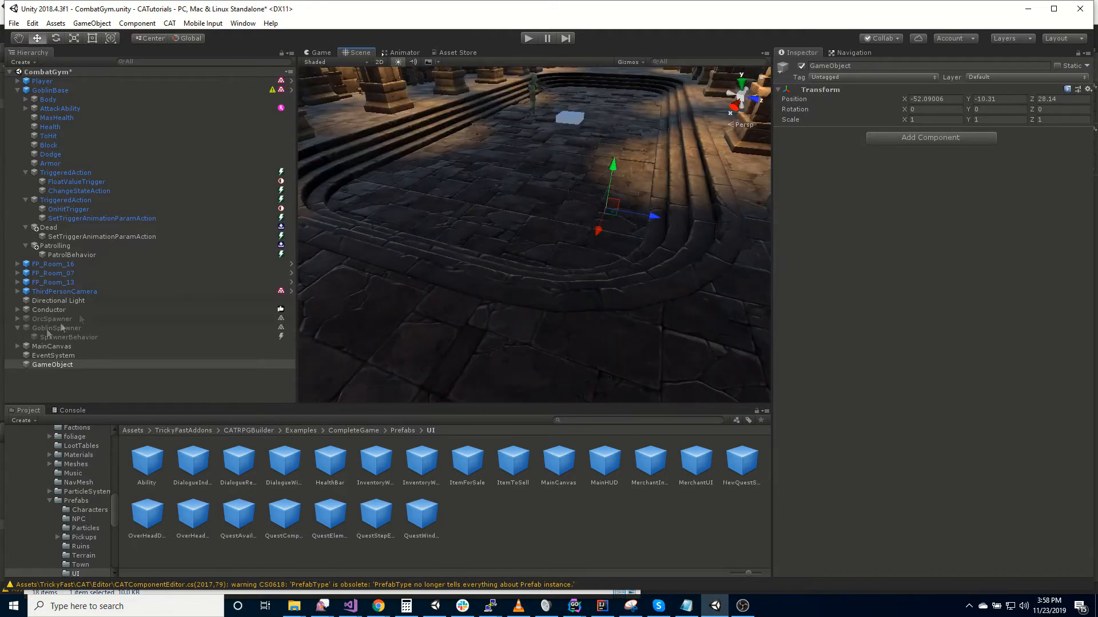
# Step: Rename the positioned empty object as Patrol1
pyautogui.click(77, 367)
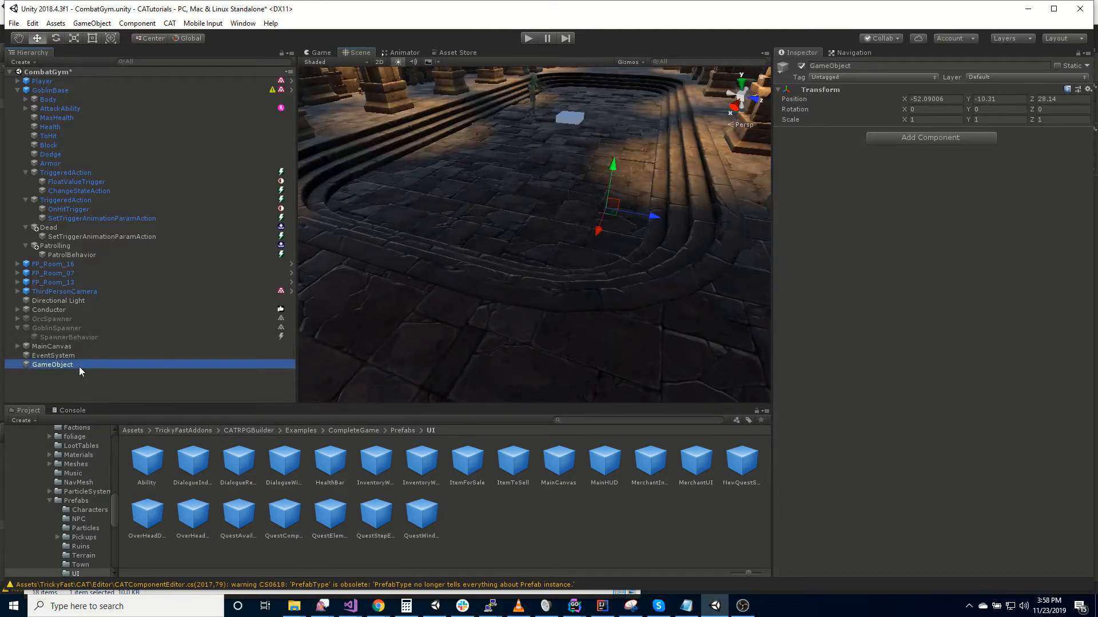
pyautogui.click(132, 365)
pyautogui.write('Patrol1')
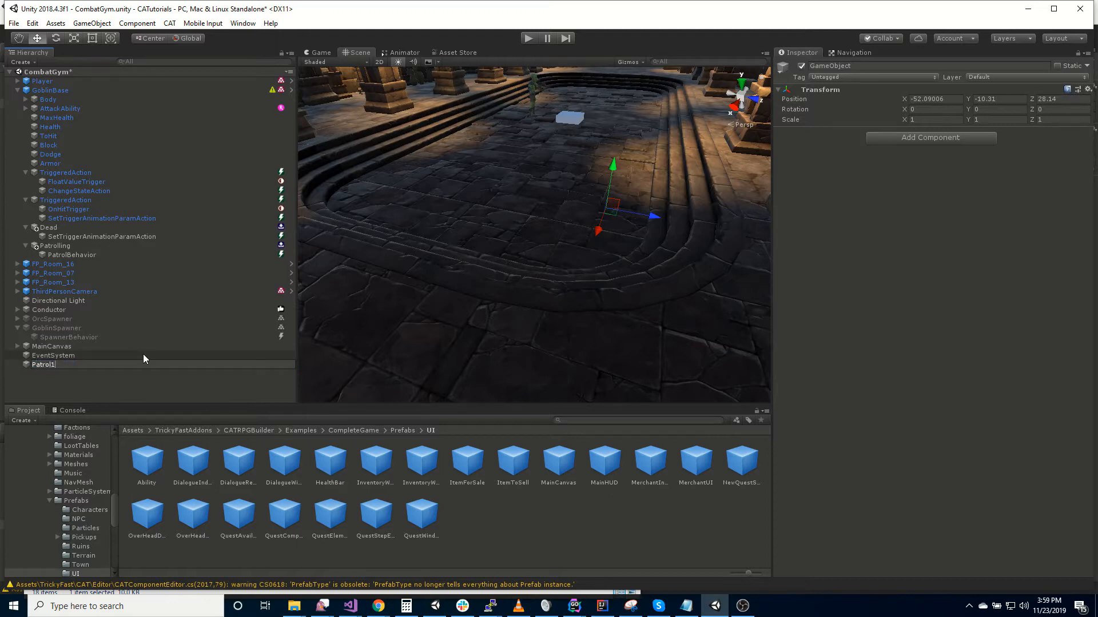
pyautogui.press('Return')
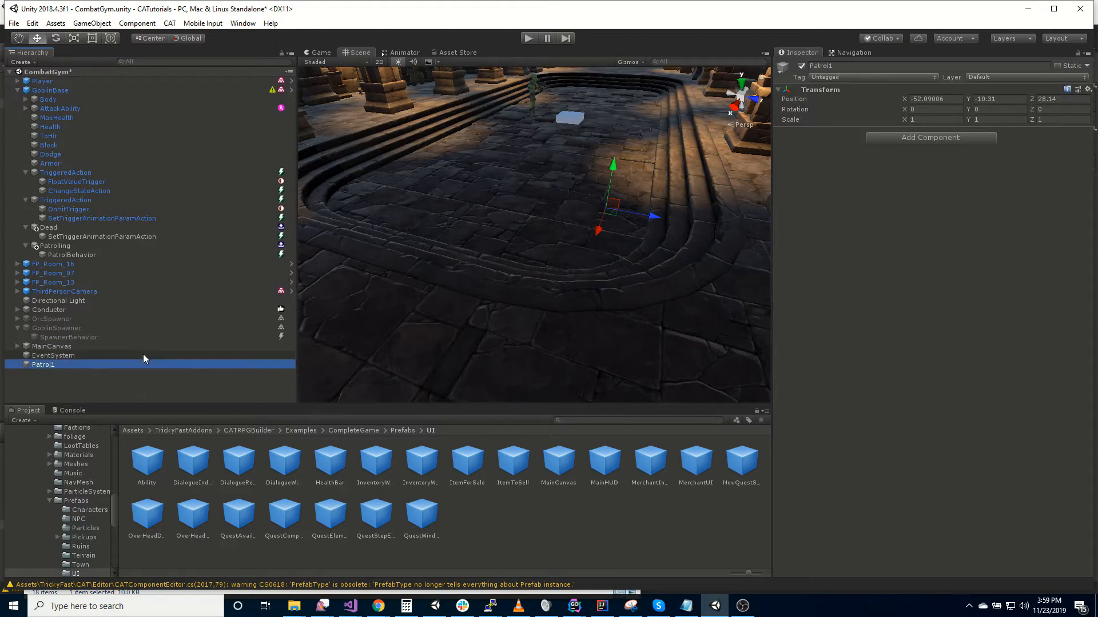
# Step: Create another empty object at the scene's root level and name it PatrolPoints
pyautogui.rightClick(50, 379)
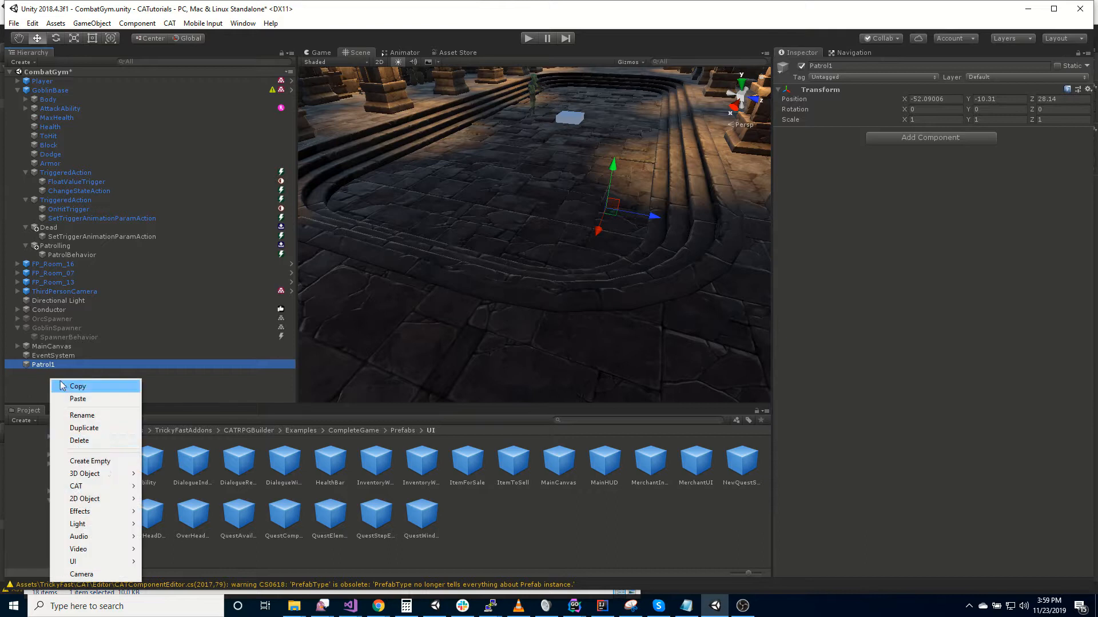
pyautogui.click(80, 460)
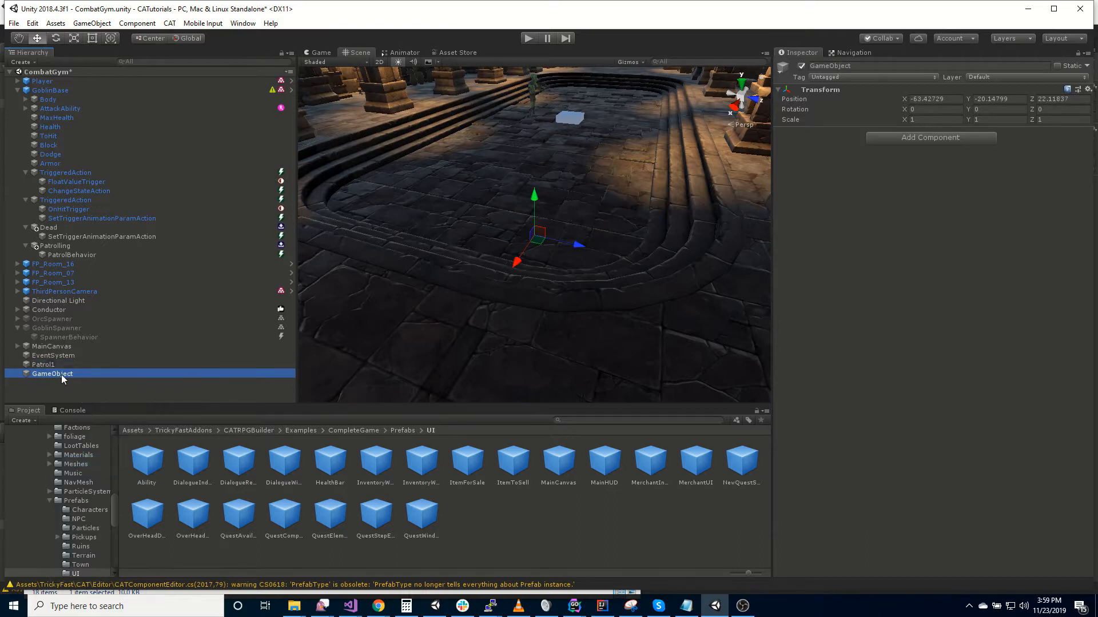
pyautogui.press('F2')
pyautogui.write('PatrolPoints')
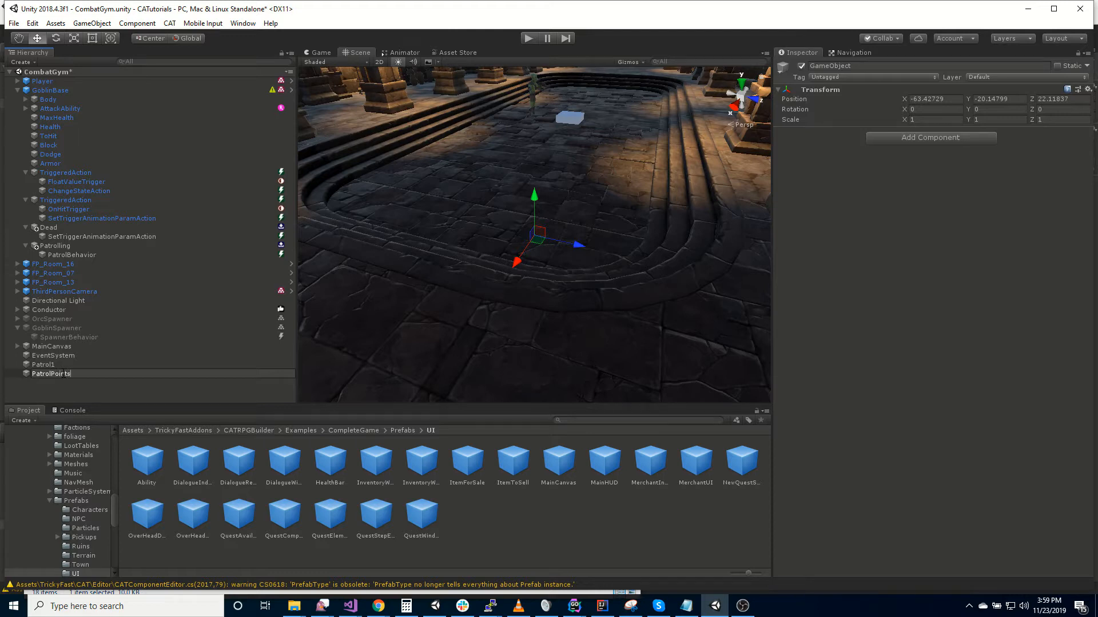
pyautogui.press('Return')
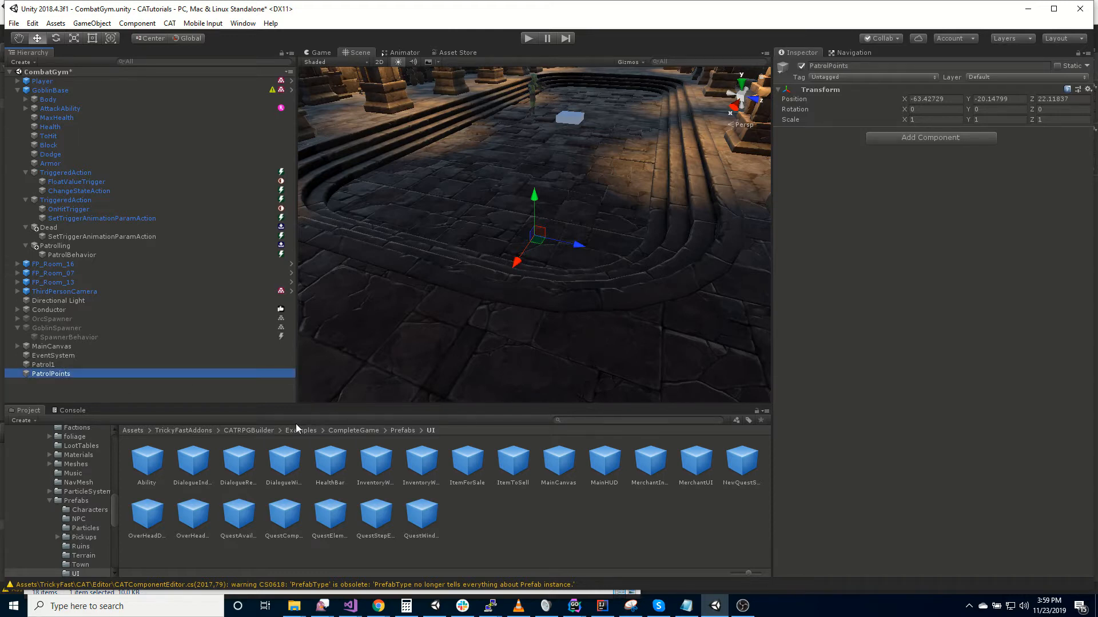
# Step: Set the position of PatrolPoints to 0, 0, 0 and make Patrol1 its child
pyautogui.click(959, 99)
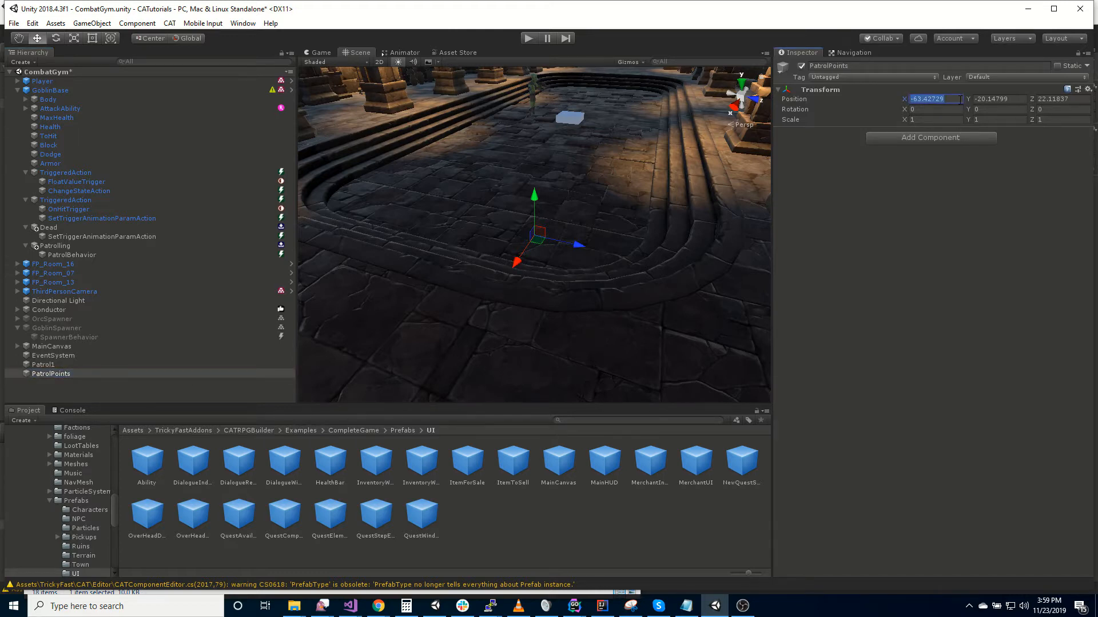
pyautogui.write('0')
pyautogui.press('Tab')
pyautogui.write('0')
pyautogui.press('Tab')
pyautogui.write('0')
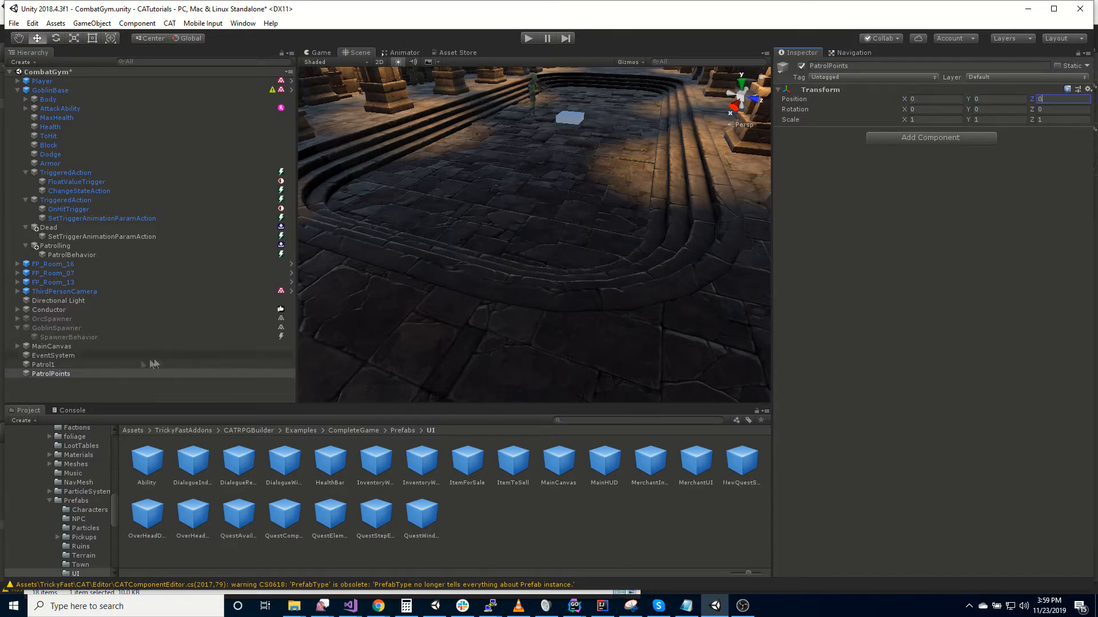
pyautogui.moveTo(45, 365); pyautogui.dragTo(53, 374)
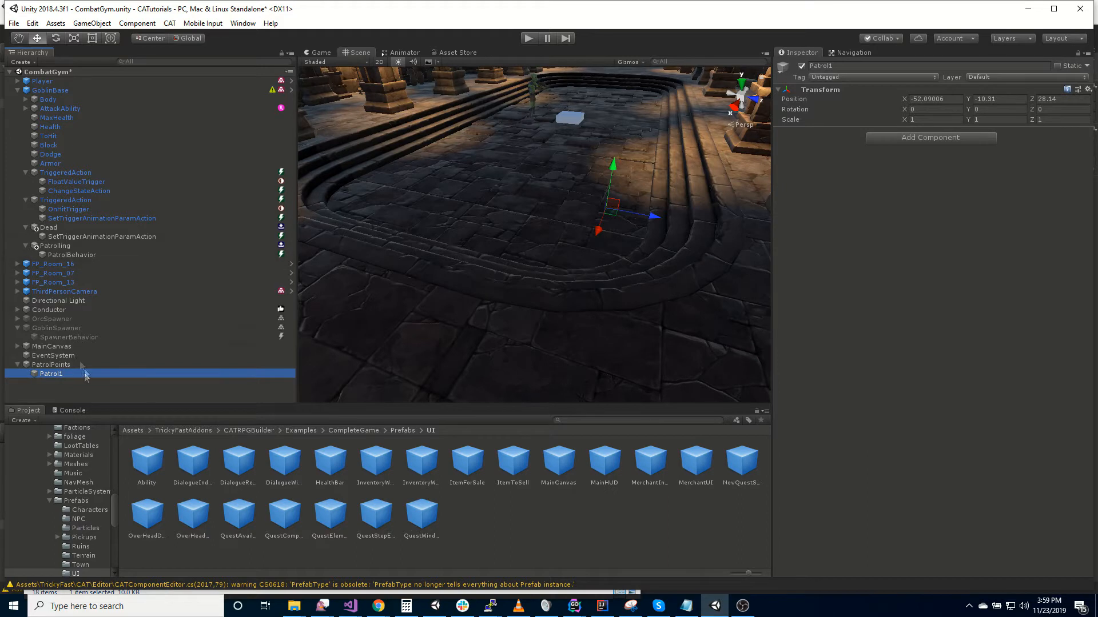
# Step: Add a Patrol Point component to Patrol1
pyautogui.click(927, 137)
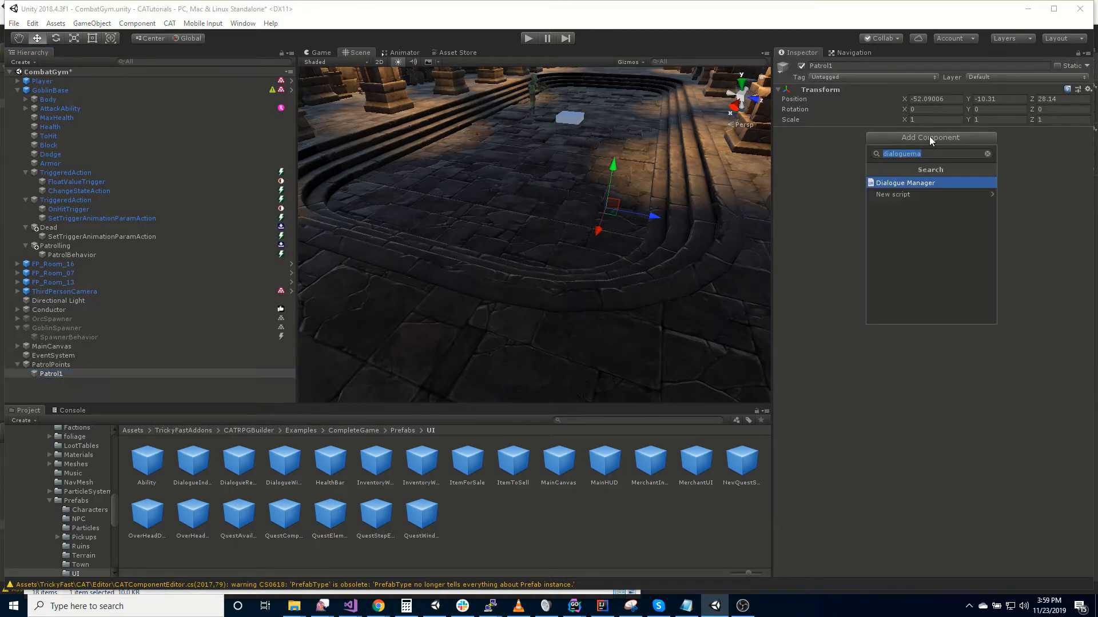
pyautogui.write('patr')
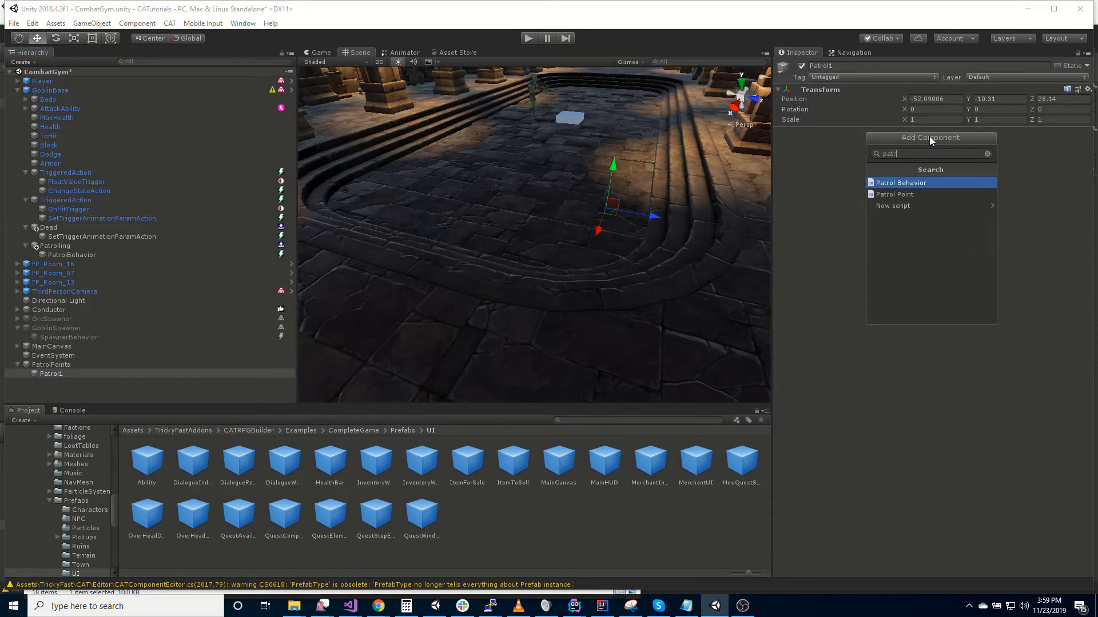
pyautogui.press('Down')
pyautogui.press('Return')
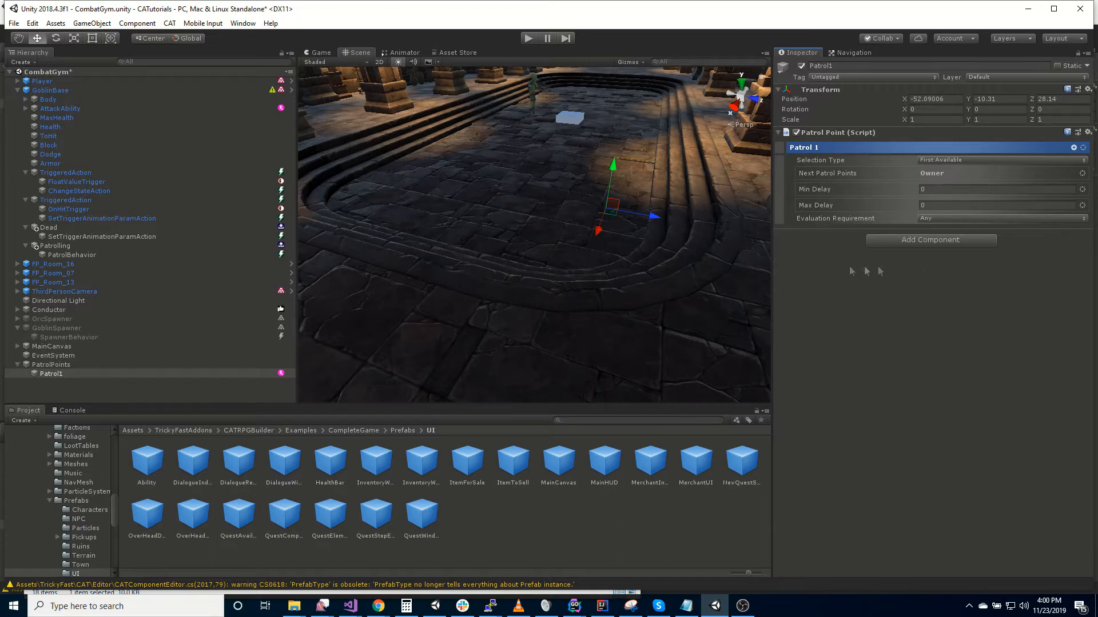
# Step: Duplicate Patrol1, name the copy Patrol2 and move it along the Z axis to about 21.91
pyautogui.click(75, 389)
pyautogui.click(77, 373)
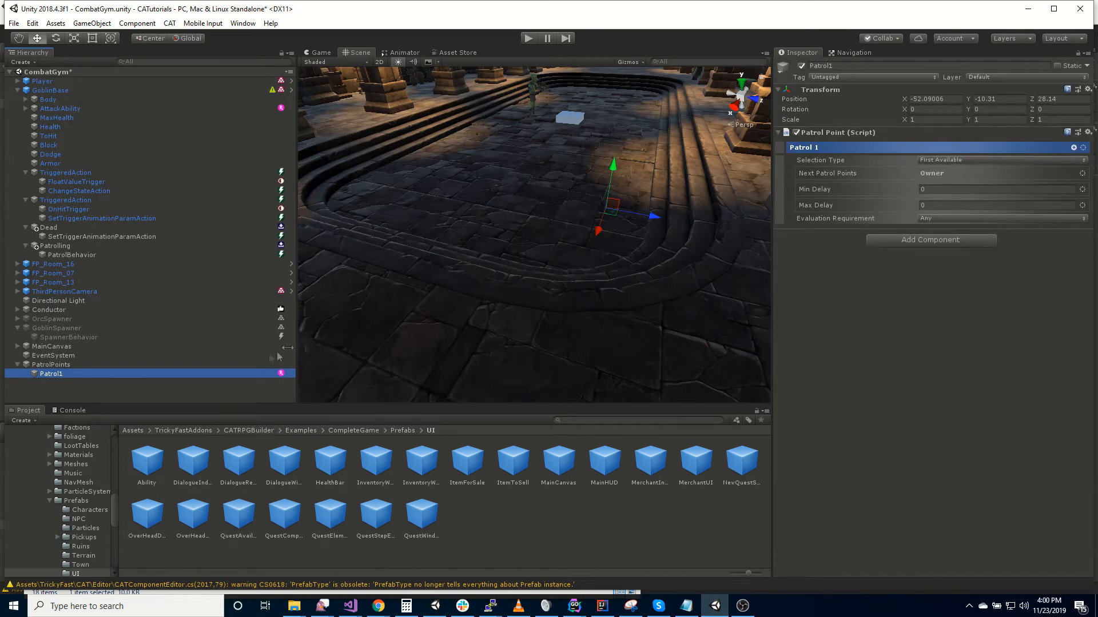
pyautogui.hotkey('ctrl', 'd')
pyautogui.click(73, 384)
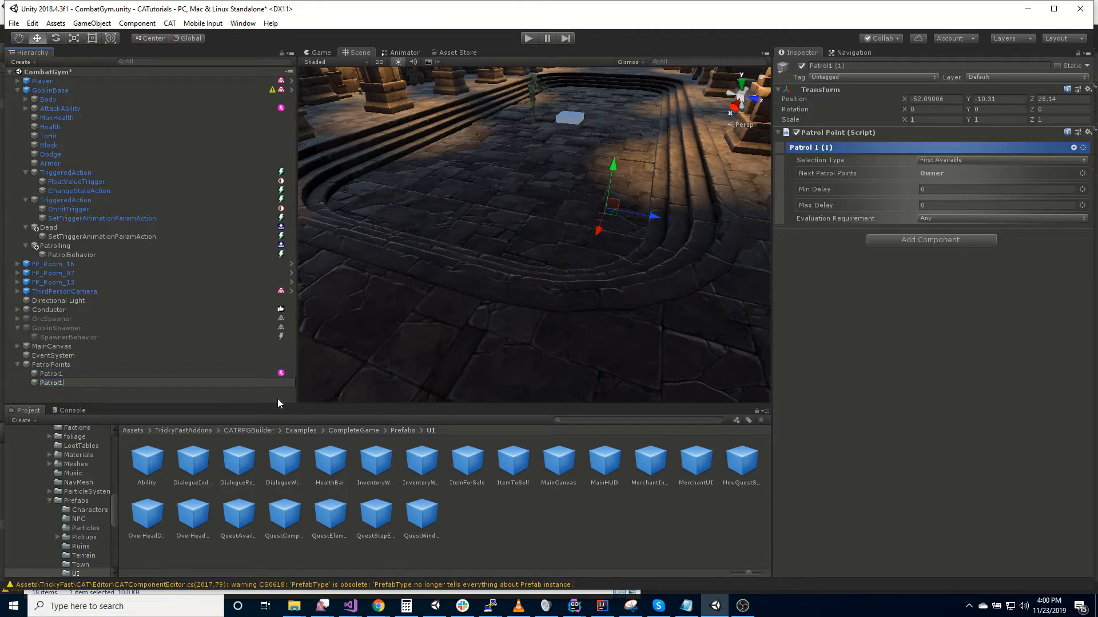
pyautogui.press('BackSpace')
pyautogui.write('2')
pyautogui.press('Return')
pyautogui.moveTo(652, 217); pyautogui.dragTo(360, 197)
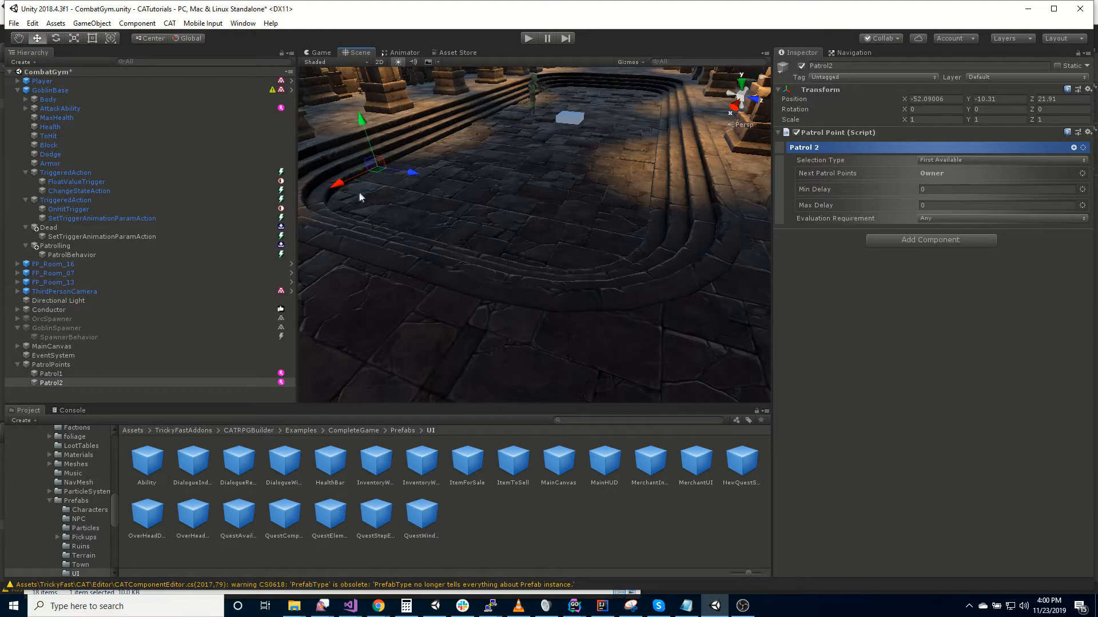
# Step: Duplicate Patrol2 as Patrol3 and move it along the X axis to about -68.55
pyautogui.click(71, 383)
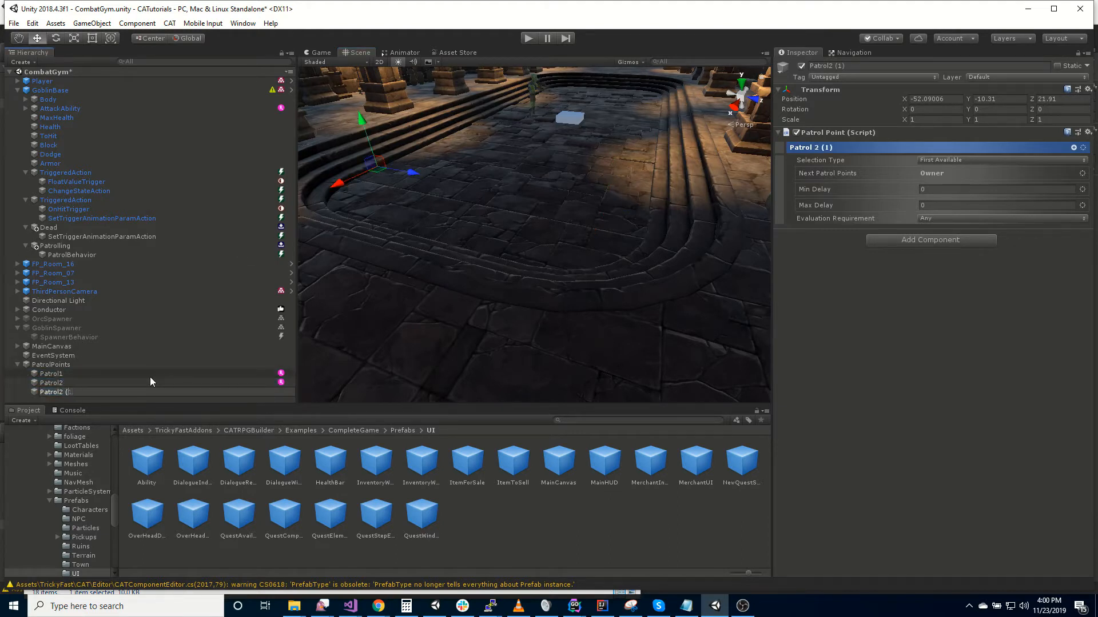
pyautogui.hotkey('ctrl', 'd')
pyautogui.moveTo(338, 186); pyautogui.dragTo(795, 39)
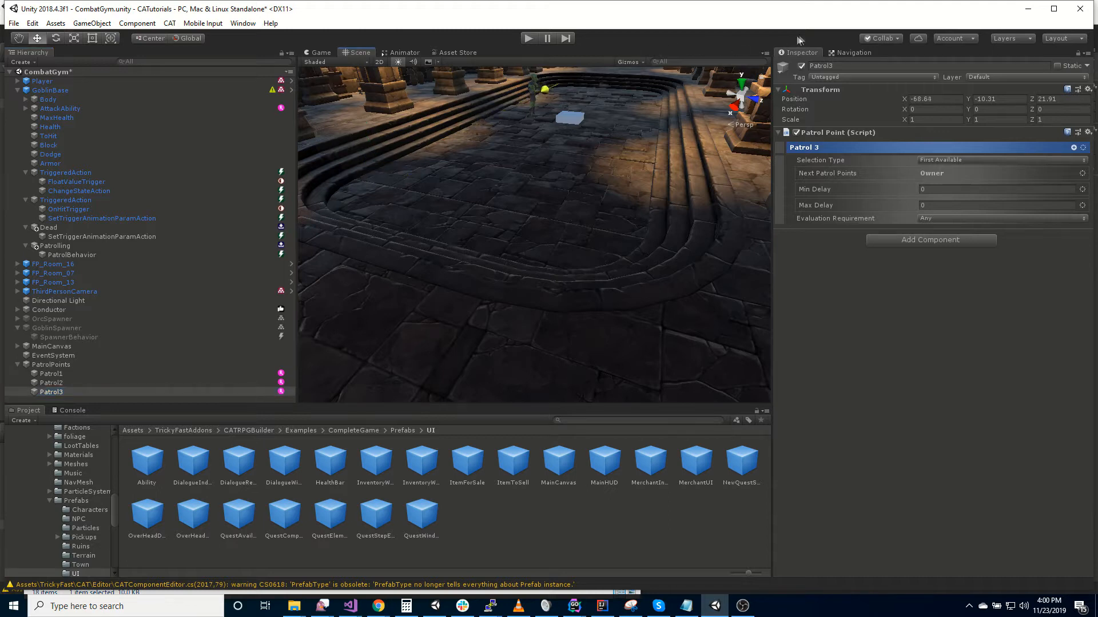
pyautogui.press('w')
pyautogui.moveTo(666, 173); pyautogui.dragTo(393, 129, button='right')
pyautogui.press('d')
pyautogui.moveTo(545, 202); pyautogui.dragTo(511, 200)
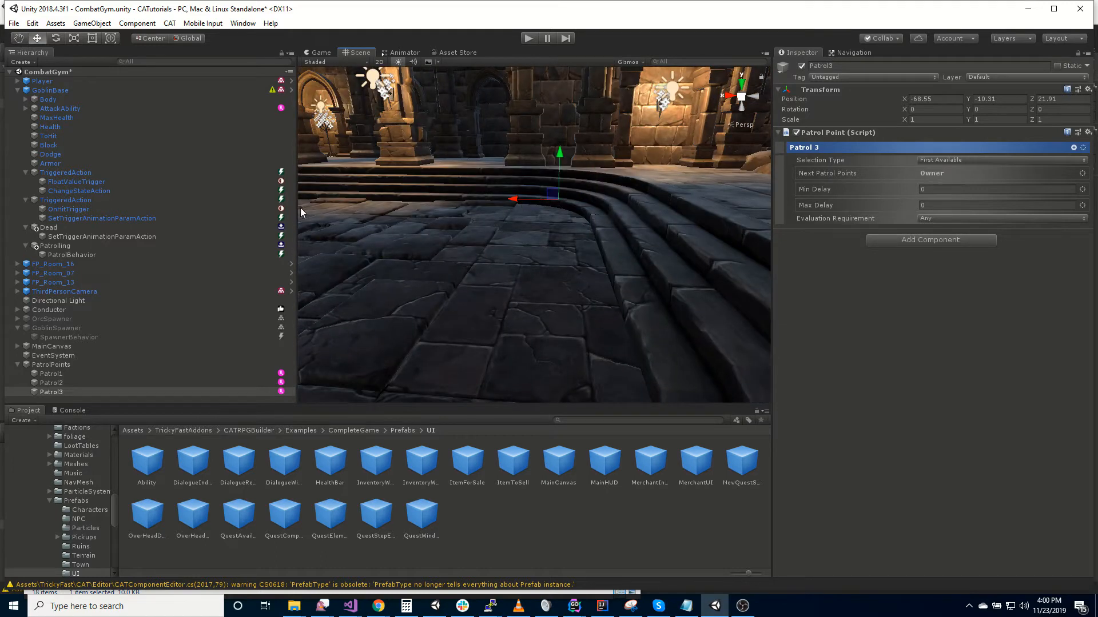
# Step: Duplicate Patrol3 and move the copy along the Z axis to about 28.3
pyautogui.click(68, 393)
pyautogui.hotkey('ctrl', 'd')
pyautogui.moveTo(556, 262); pyautogui.dragTo(392, 318, button='right')
pyautogui.moveTo(621, 262); pyautogui.dragTo(323, 264)
# Step: Rename the copy of Patrol3 as Patrol4
pyautogui.click(67, 399)
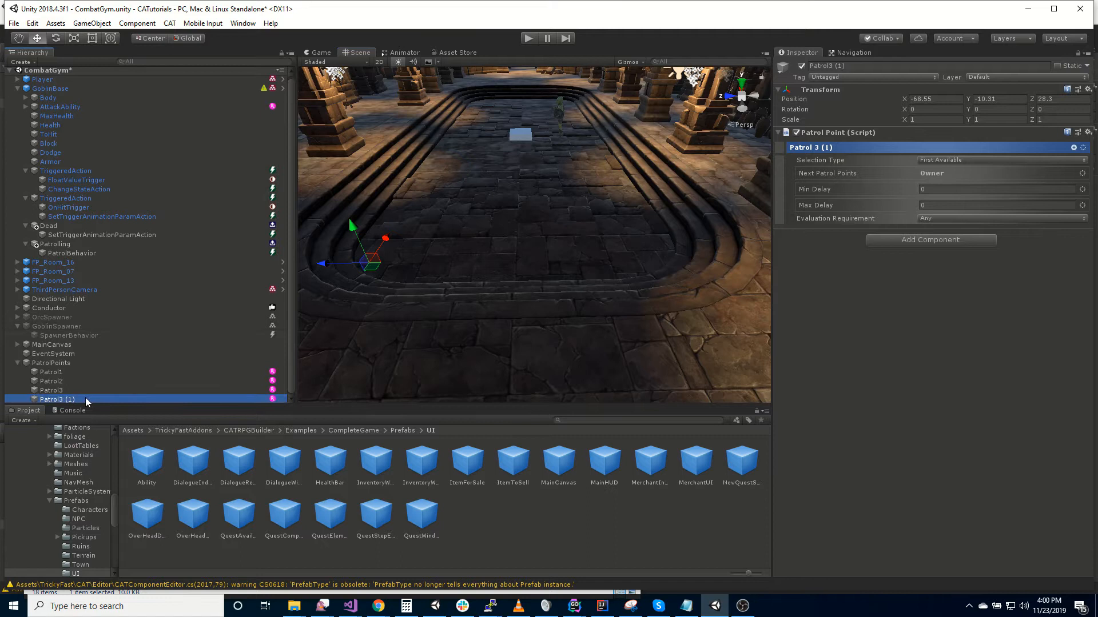
pyautogui.press('F2')
pyautogui.press('End')
pyautogui.press('BackSpace')
pyautogui.press('BackSpace')
pyautogui.write('4')
pyautogui.press('Return')
# Step: Switch Patrol1's Next Patrol Points to a Named reference and assign Patrol2
pyautogui.click(76, 371)
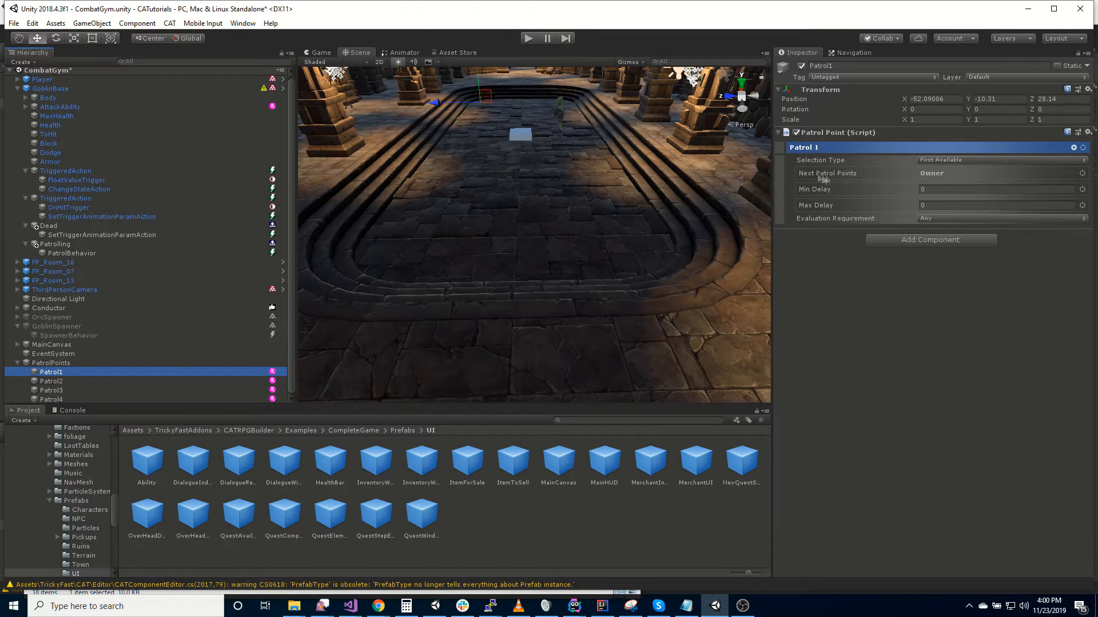
pyautogui.click(1082, 174)
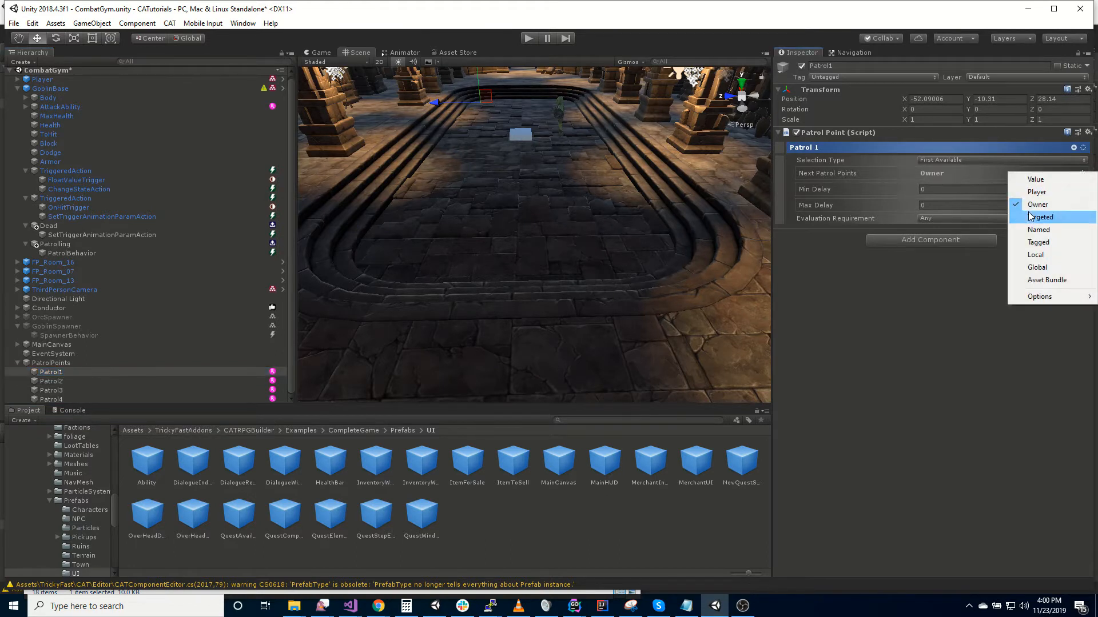
pyautogui.click(1015, 228)
pyautogui.moveTo(54, 381); pyautogui.dragTo(936, 171)
pyautogui.moveTo(51, 381); pyautogui.dragTo(943, 174)
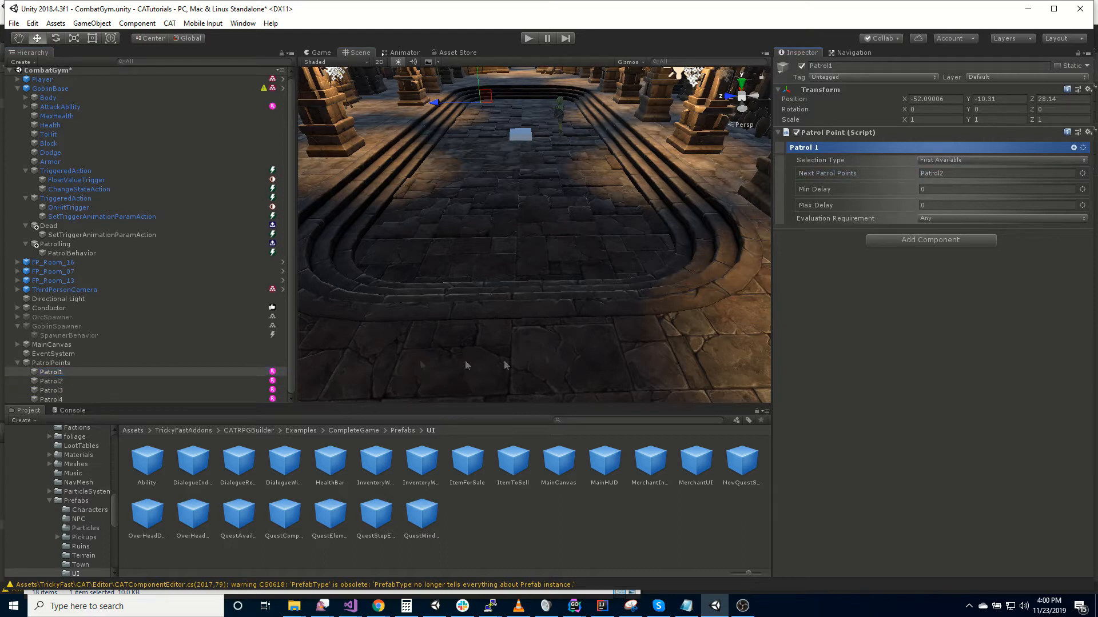
# Step: Switch Patrol2's Next Patrol Points to a Named reference and assign Patrol3
pyautogui.click(73, 380)
pyautogui.click(1081, 174)
pyautogui.click(1039, 228)
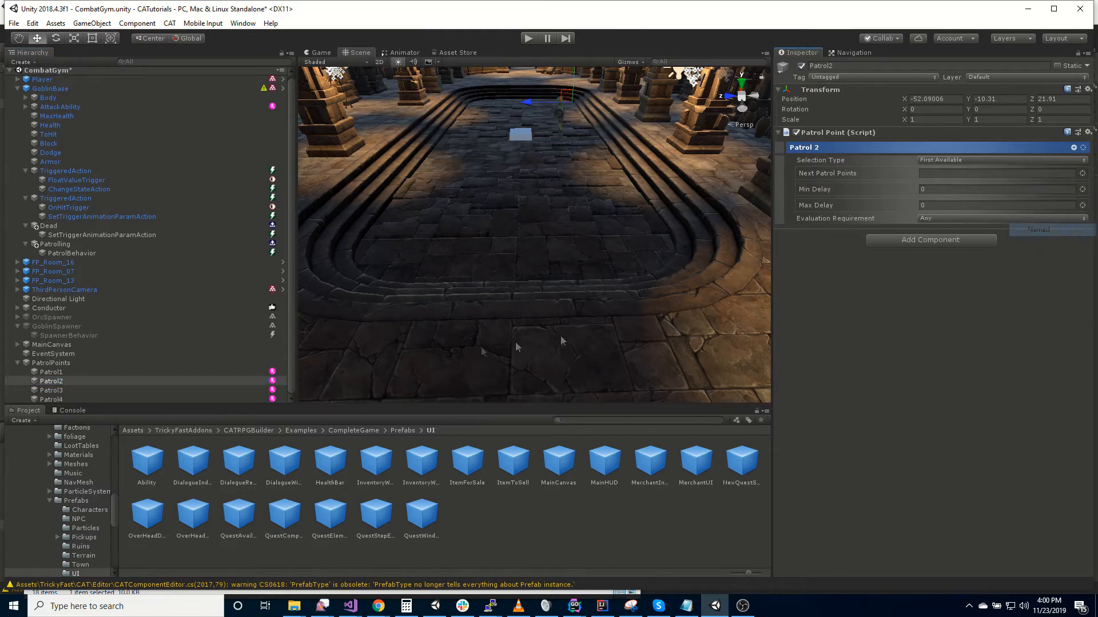
pyautogui.moveTo(49, 389); pyautogui.dragTo(960, 175)
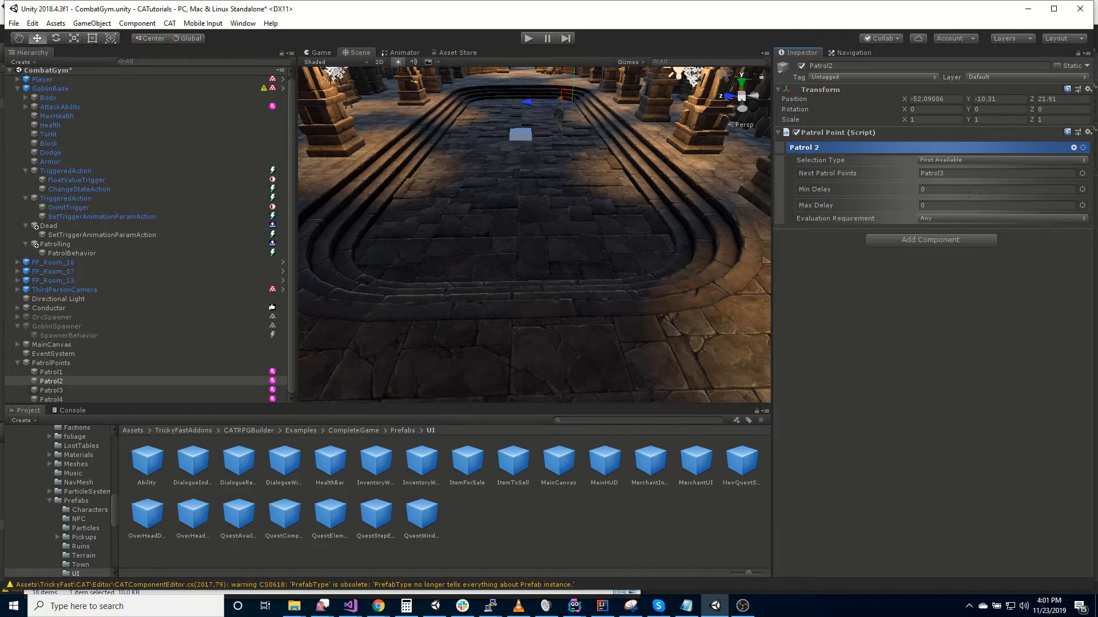
# Step: Switch Patrol3's Next Patrol Points to a Named reference and assign Patrol4
pyautogui.click(44, 392)
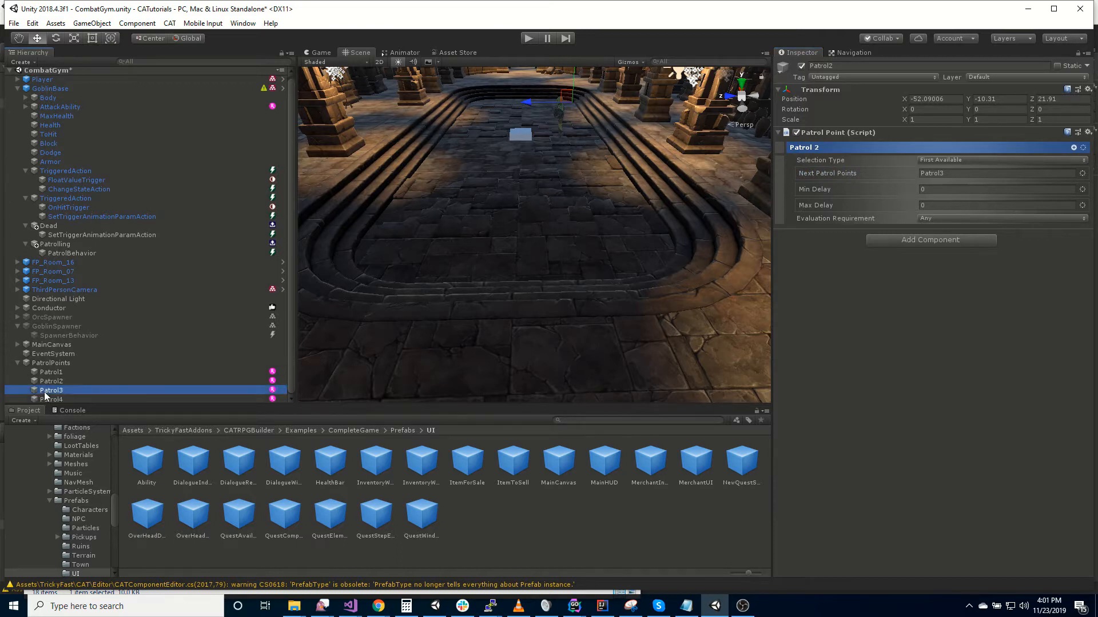
pyautogui.click(1082, 175)
pyautogui.click(1032, 228)
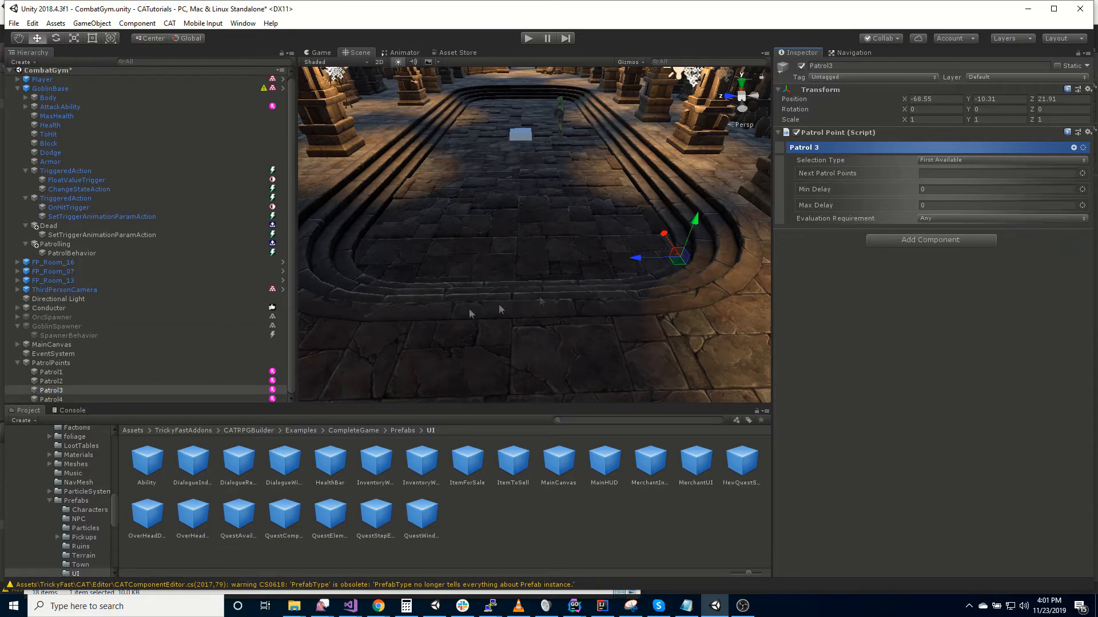
pyautogui.moveTo(52, 399); pyautogui.dragTo(947, 177)
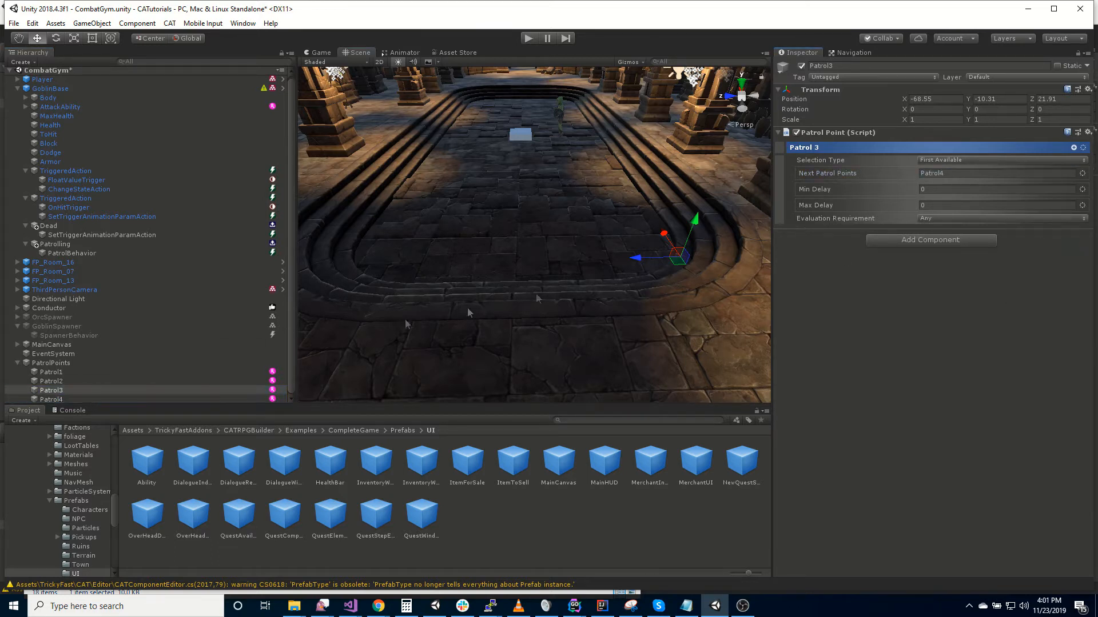
# Step: Close the patrol loop by switching Patrol4's Next Patrol Points to a Named reference and assigning Patrol1
pyautogui.click(57, 399)
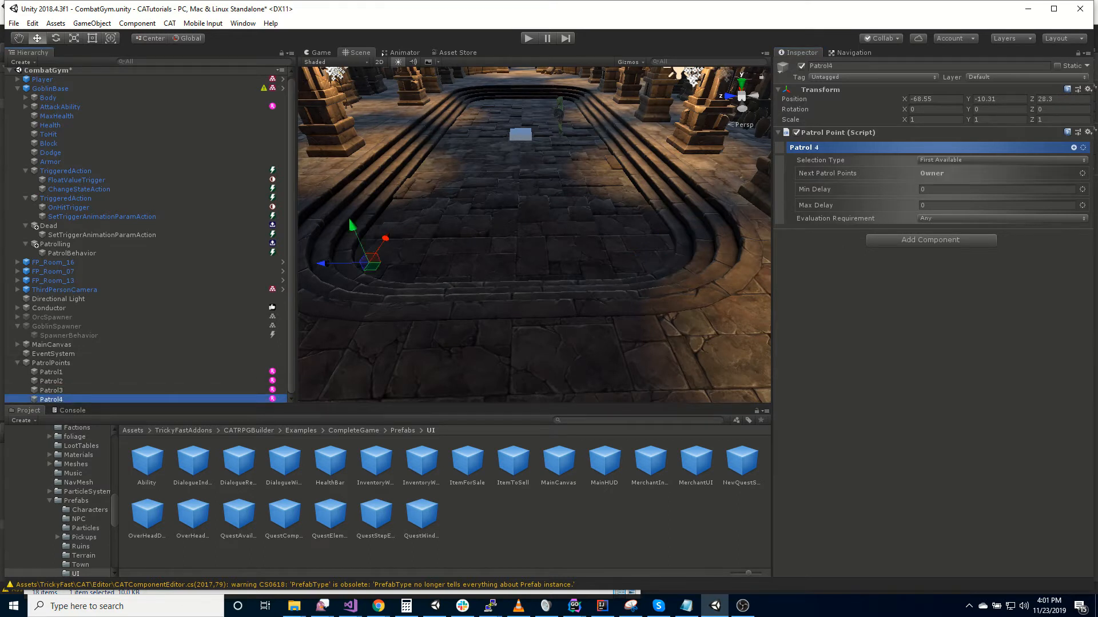
pyautogui.click(1082, 175)
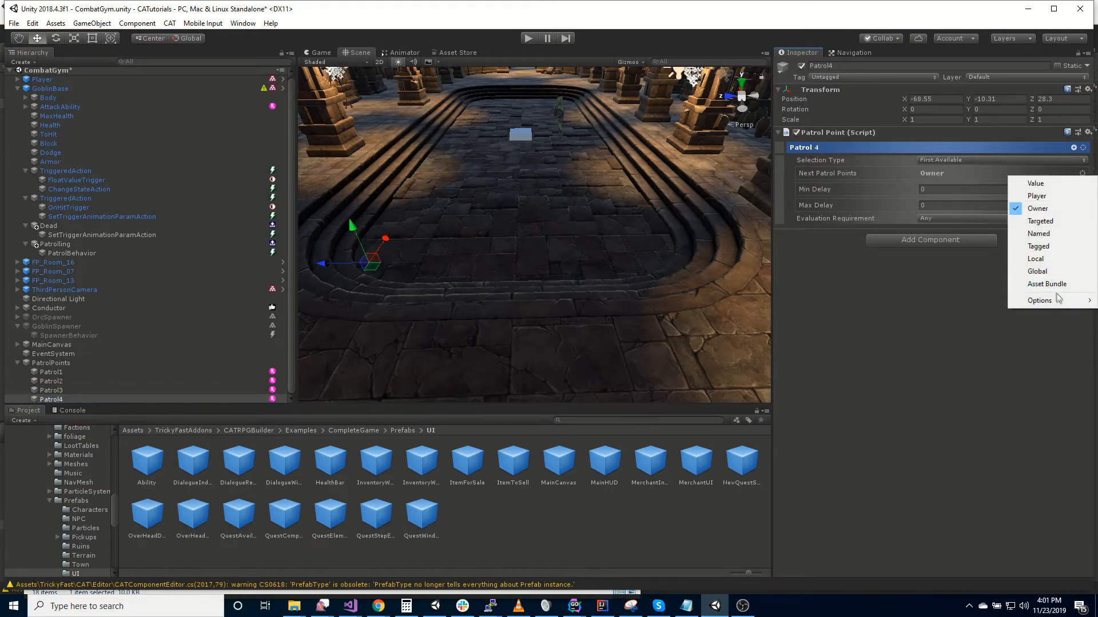
pyautogui.click(1038, 234)
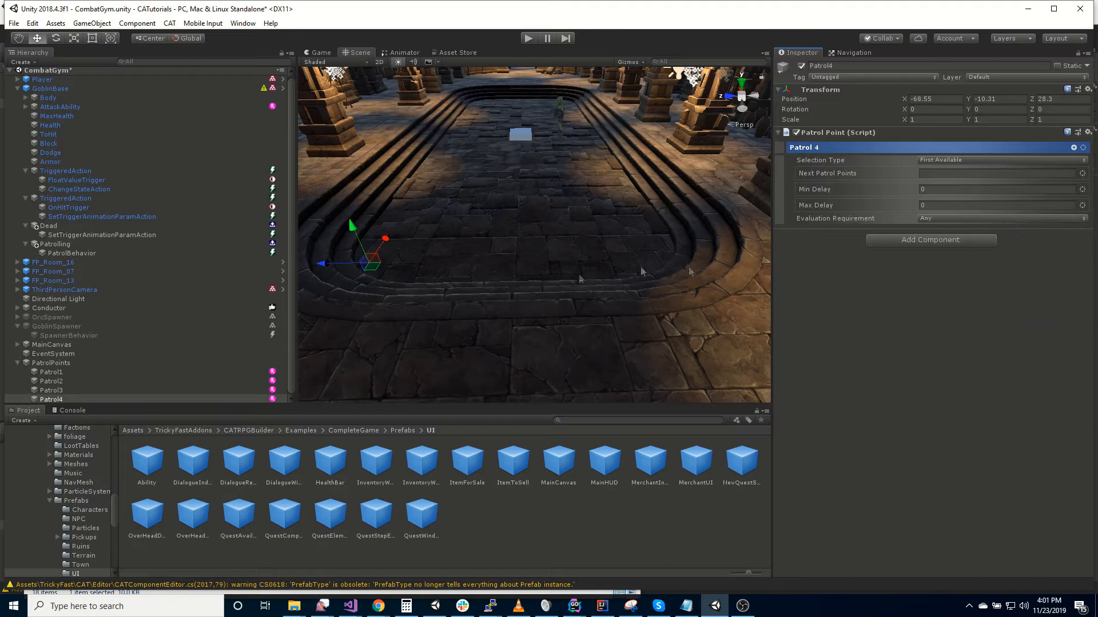
pyautogui.moveTo(43, 378); pyautogui.dragTo(973, 172)
# Step: Set PatrolBehavior's First Patrol Point to a named reference to Patrol1, and play-test the goblin's patrol
pyautogui.click(88, 253)
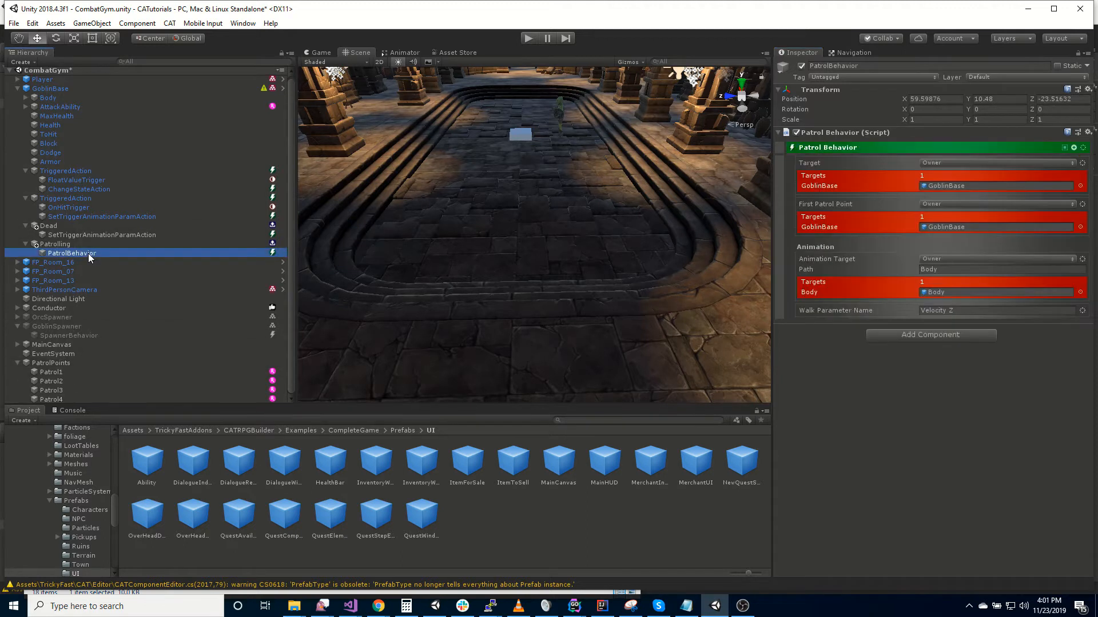
pyautogui.click(998, 204)
pyautogui.click(976, 268)
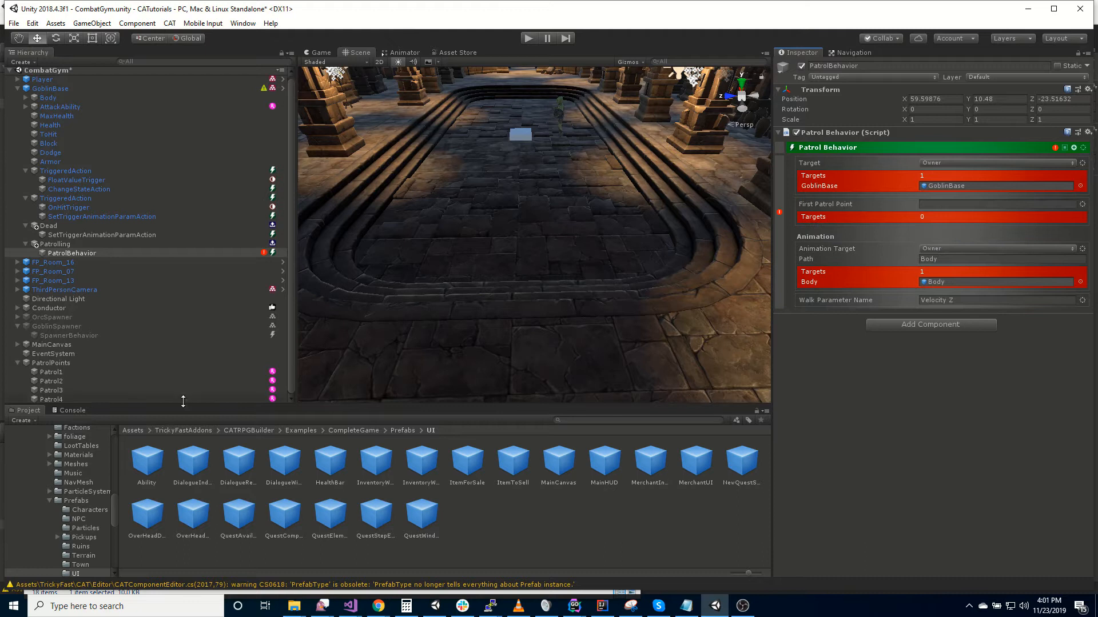
pyautogui.moveTo(50, 372); pyautogui.dragTo(952, 204)
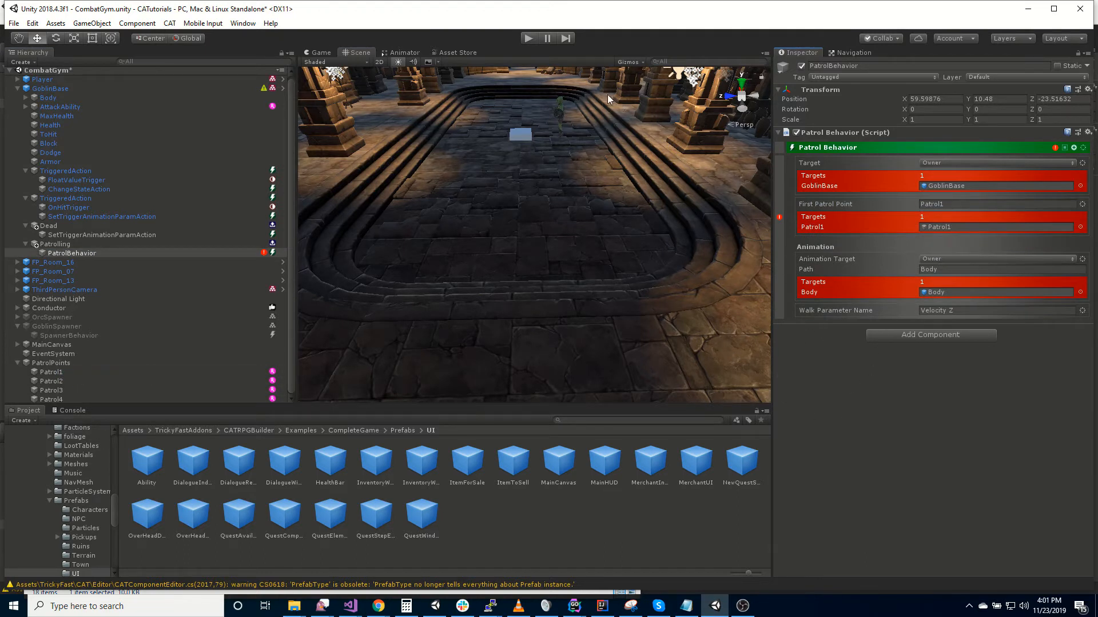
pyautogui.click(527, 40)
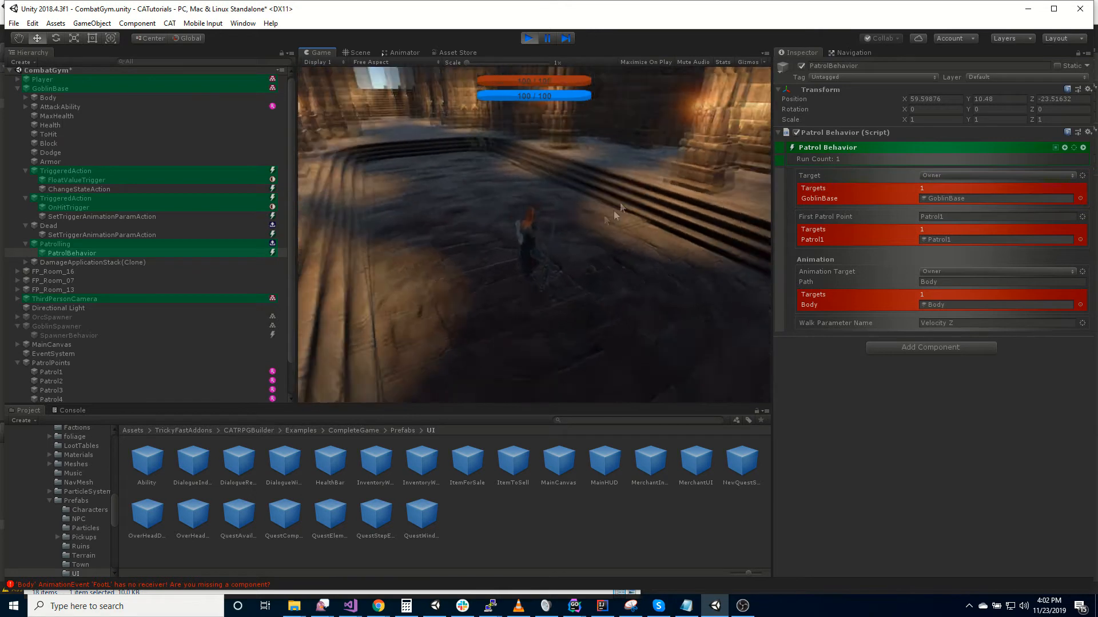
pyautogui.click(529, 39)
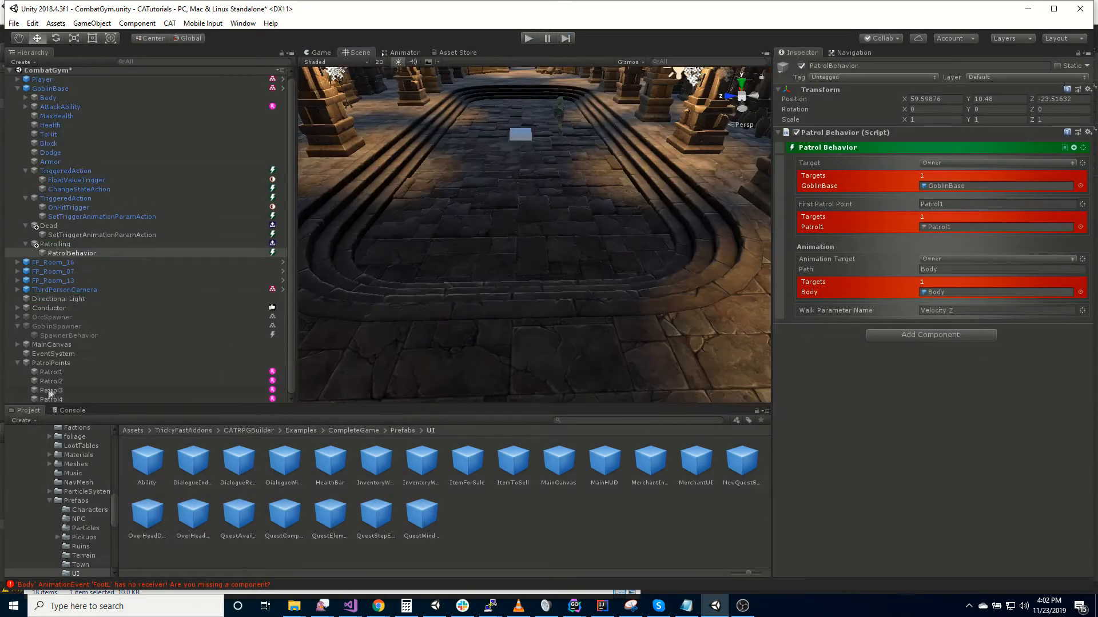
# Step: Set Patrol1's Min Delay to 2 and its Max Delay to 4
pyautogui.click(76, 373)
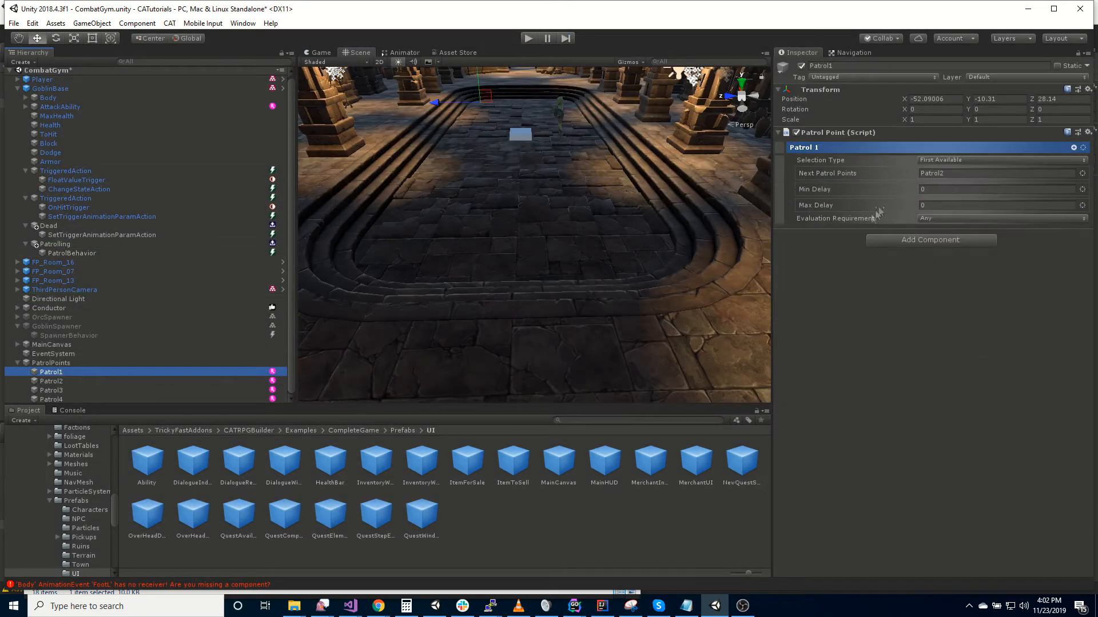
pyautogui.click(948, 189)
pyautogui.write('1')
pyautogui.click(936, 207)
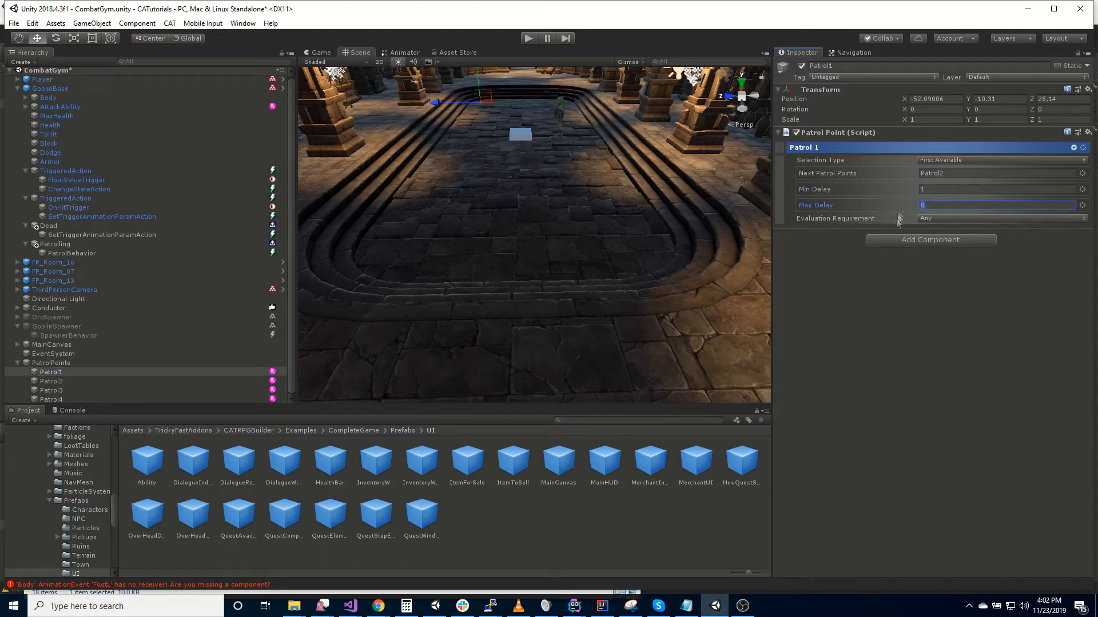
pyautogui.write('2')
pyautogui.click(940, 189)
pyautogui.write('2')
pyautogui.click(938, 204)
pyautogui.write('3')
pyautogui.write('4')
# Step: Set Patrol2's Min Delay to 2 and its Max Delay to 4
pyautogui.click(91, 380)
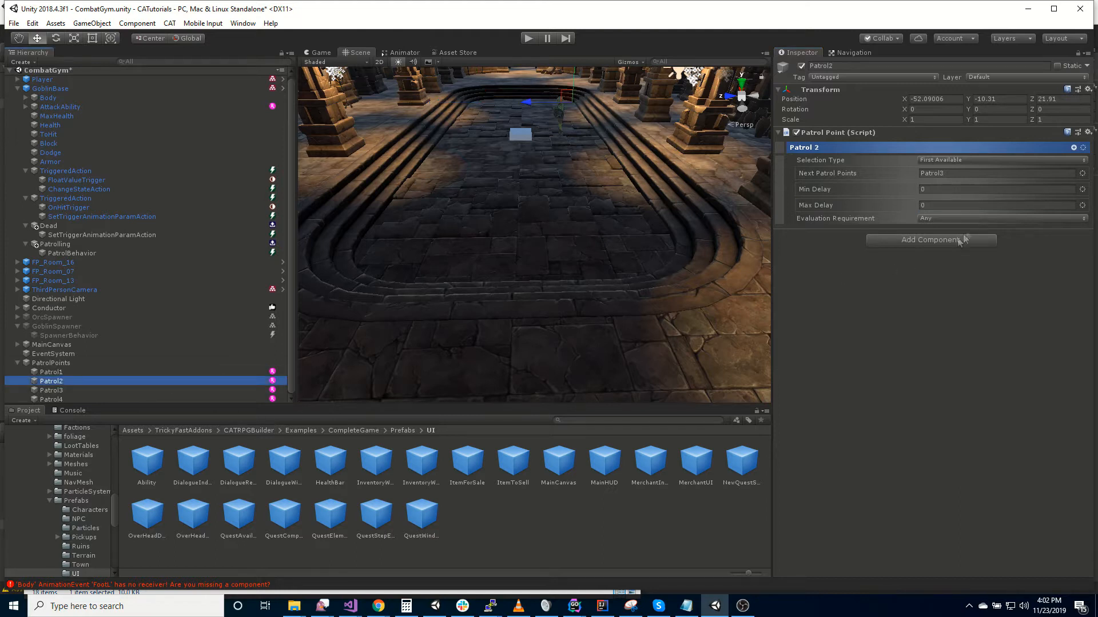
pyautogui.click(940, 189)
pyautogui.write('2')
pyautogui.click(940, 204)
pyautogui.write('4')
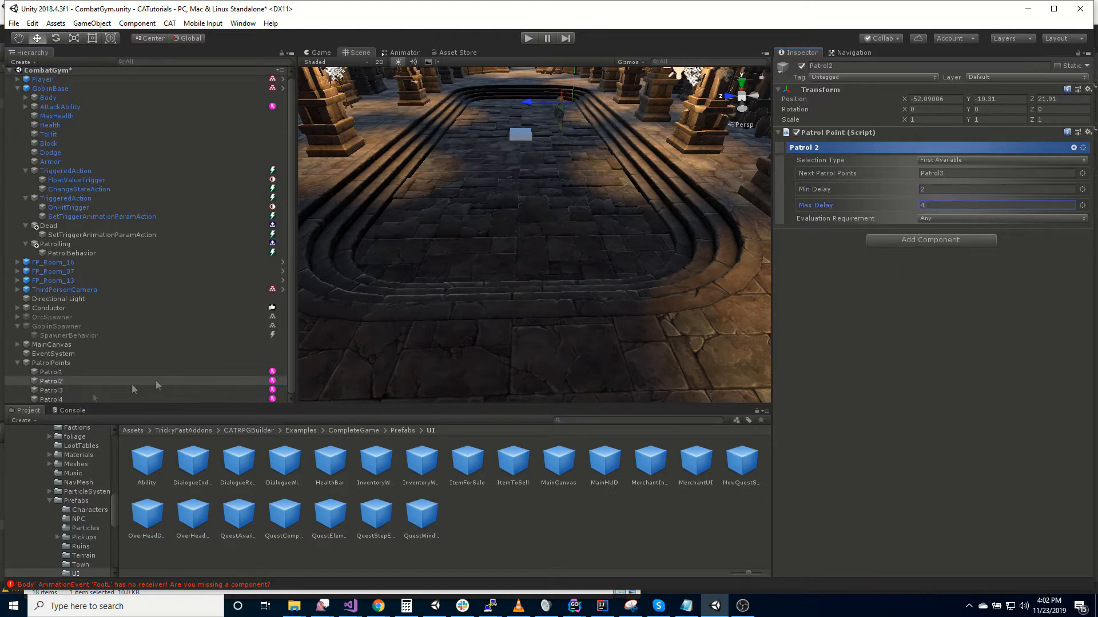
# Step: Set Patrol3's Min Delay to 2 and its Max Delay to 4
pyautogui.click(66, 391)
pyautogui.click(940, 188)
pyautogui.write('2')
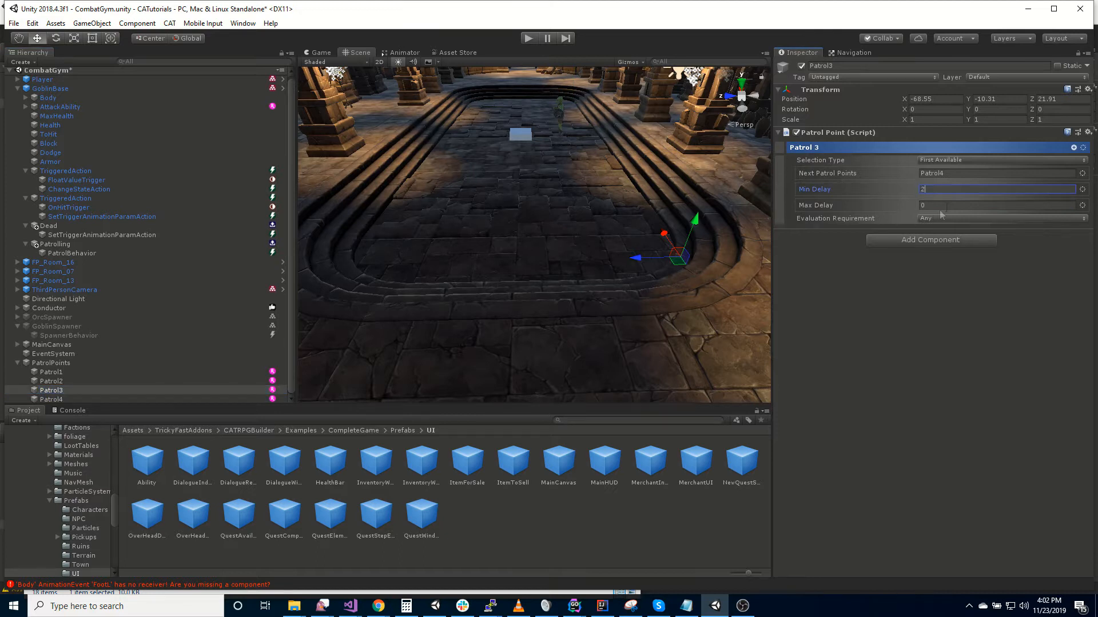
pyautogui.click(871, 203)
pyautogui.write('2')
pyautogui.press('BackSpace')
pyautogui.write('4')
# Step: Set Patrol4's Min Delay to 2 and its Max Delay to 4
pyautogui.click(109, 399)
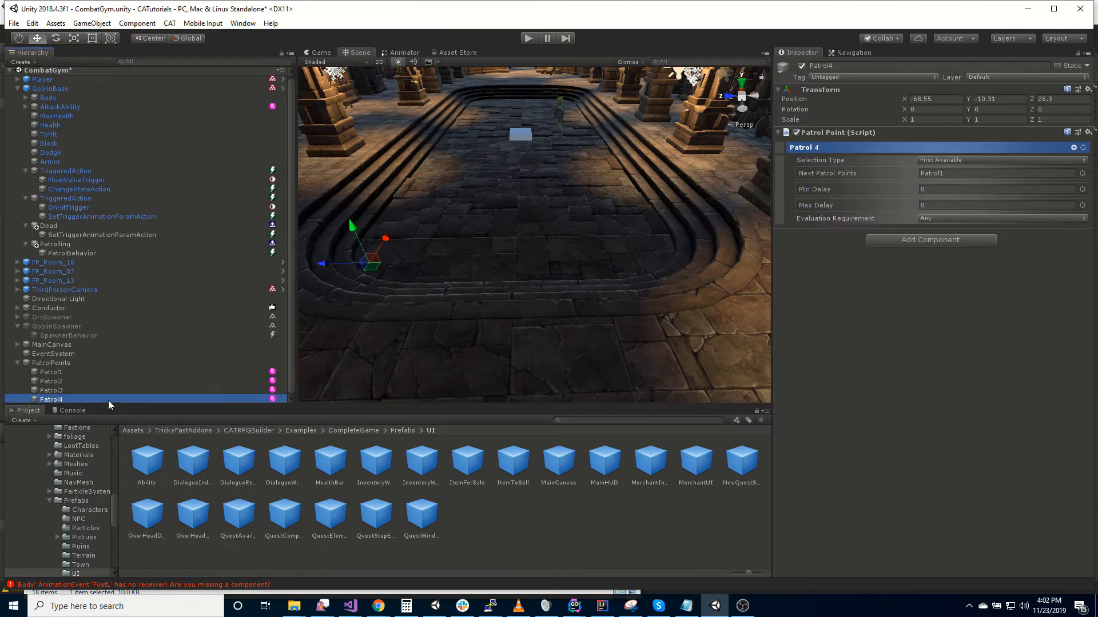
pyautogui.click(936, 190)
pyautogui.write('2')
pyautogui.click(914, 205)
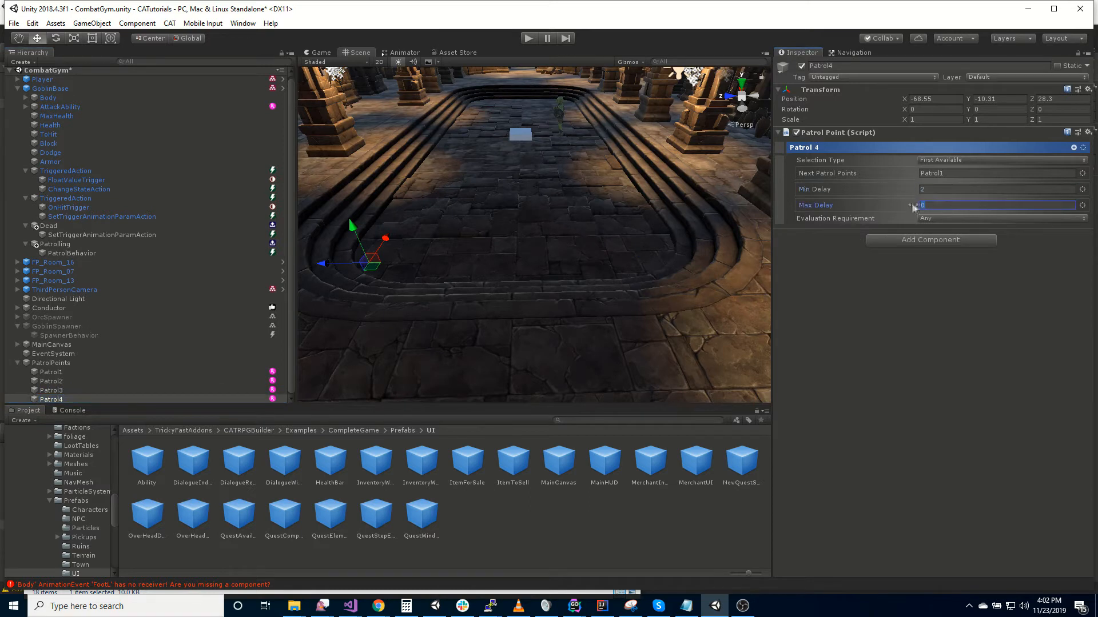
pyautogui.write('4')
pyautogui.press('Return')
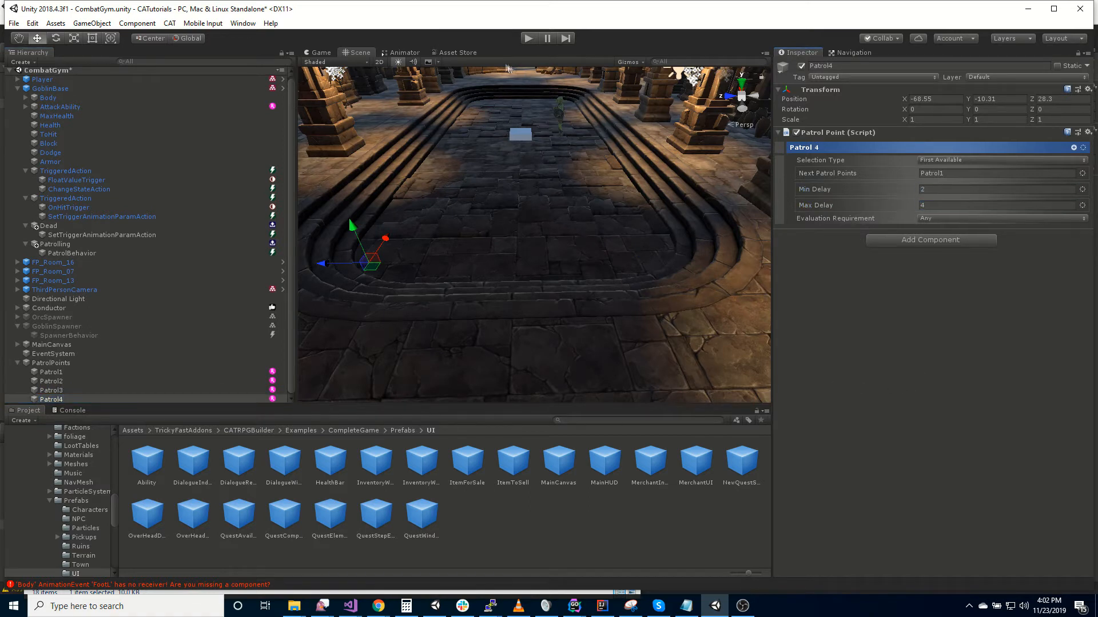
# Step: Play-test the scene by running the player to the main hall, watch the goblin patrol, and stop the test
pyautogui.click(527, 38)
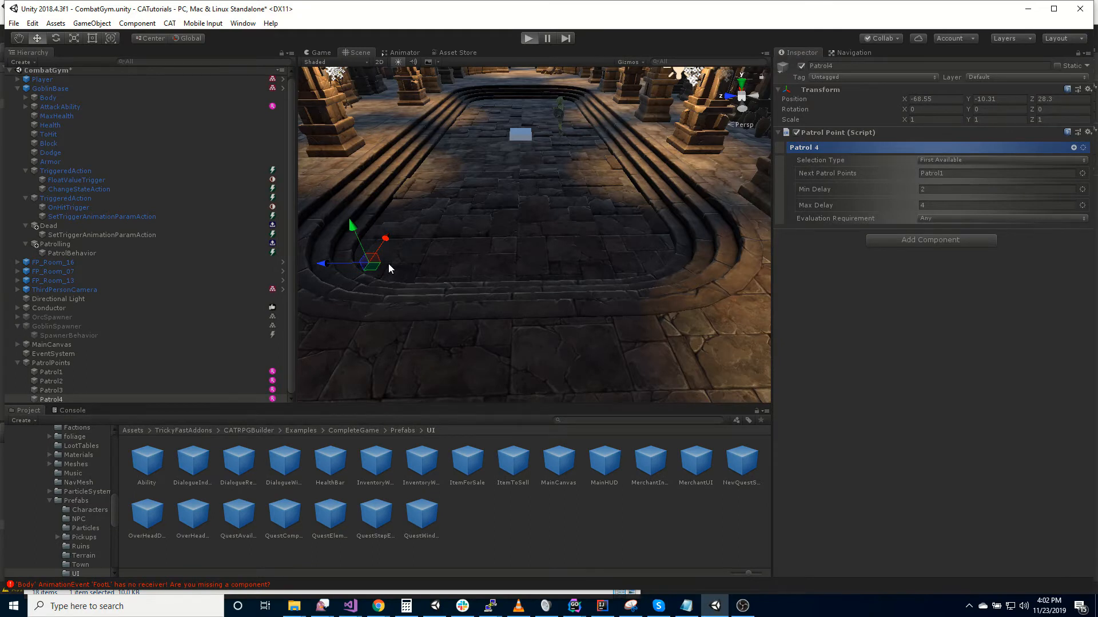
pyautogui.press('w')
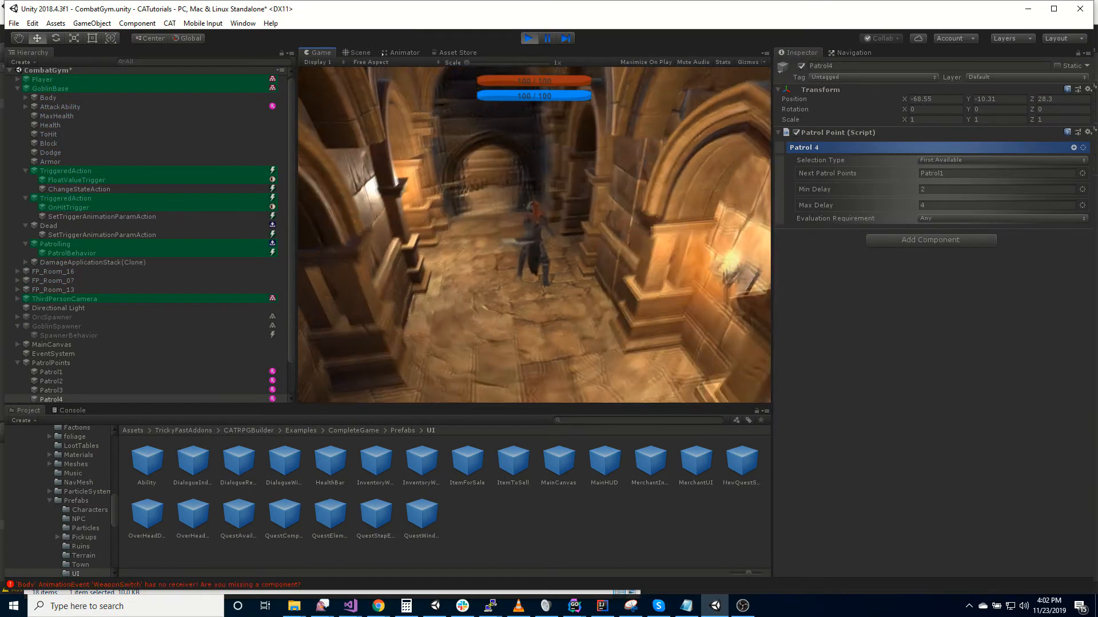
pyautogui.press('w')
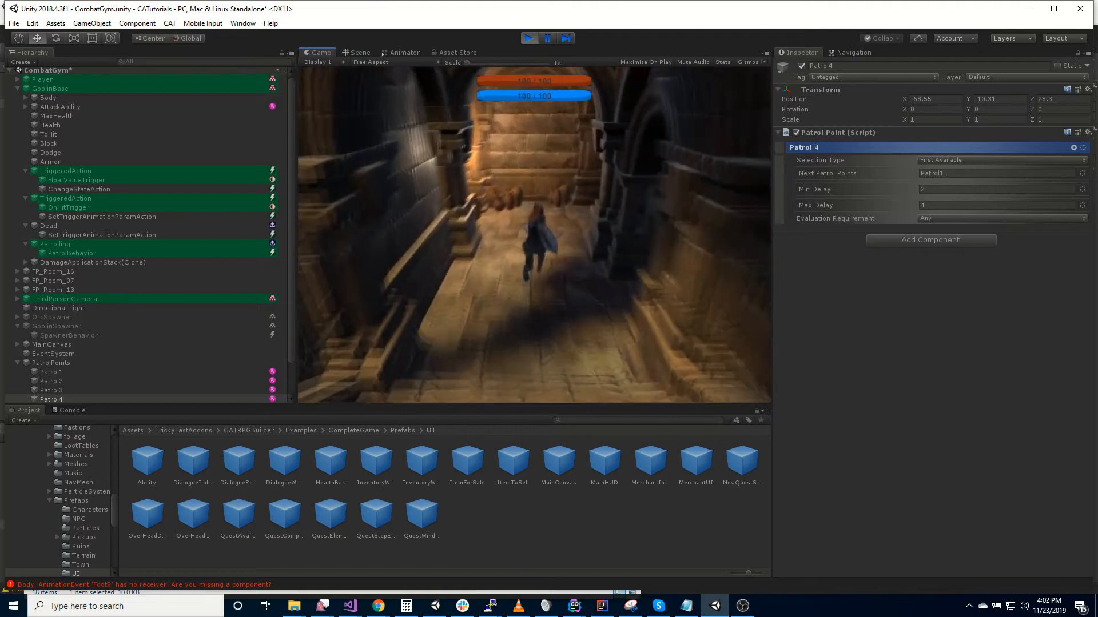
pyautogui.press('w')
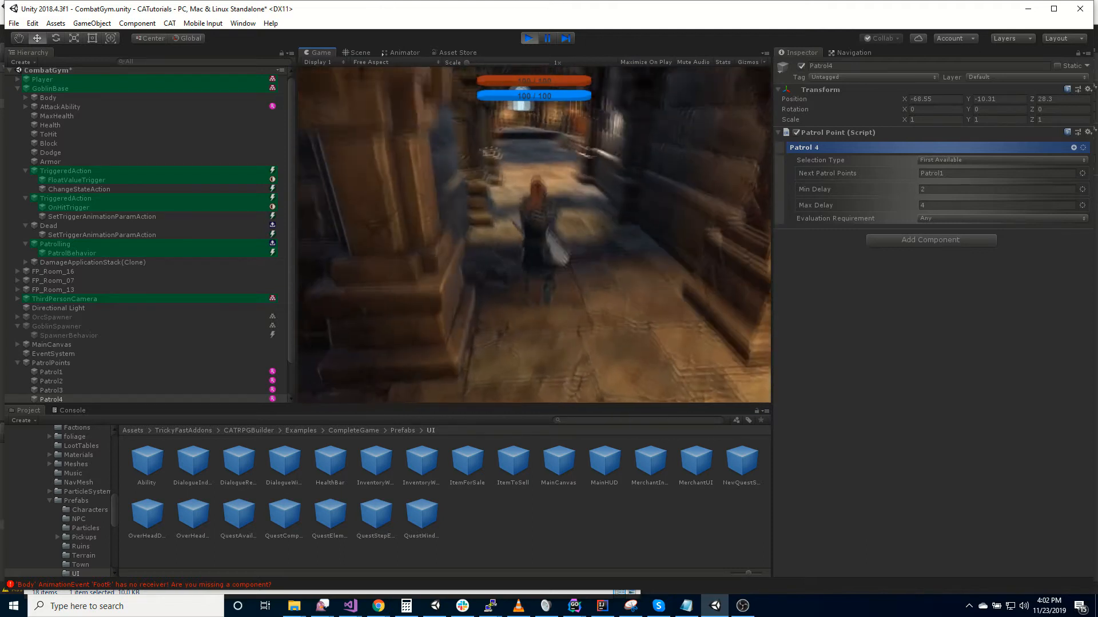
pyautogui.press('w')
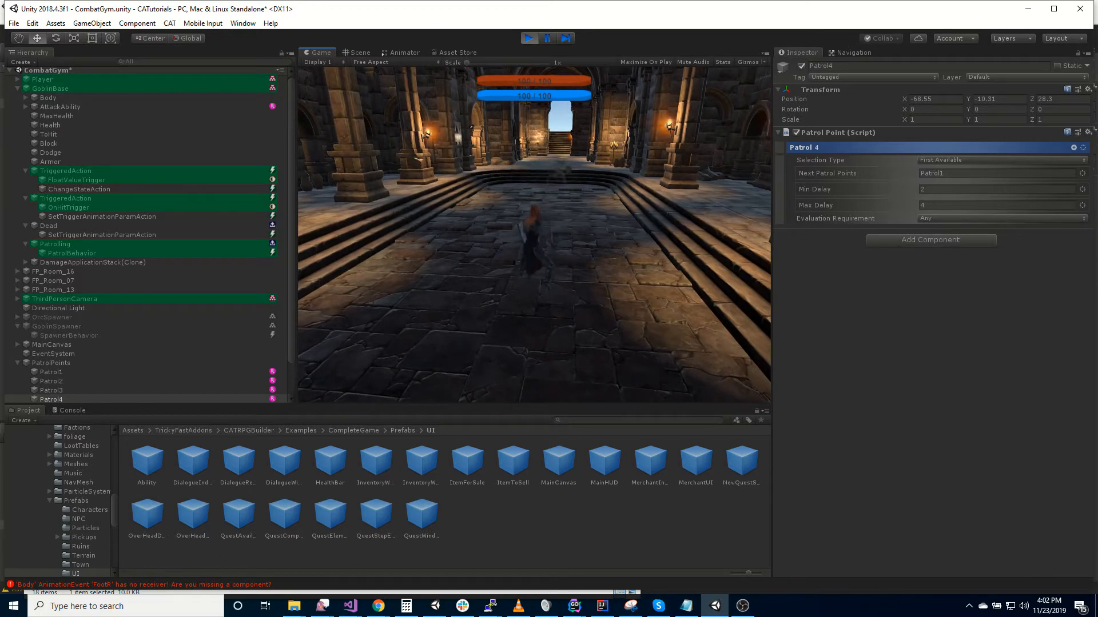
pyautogui.click(525, 36)
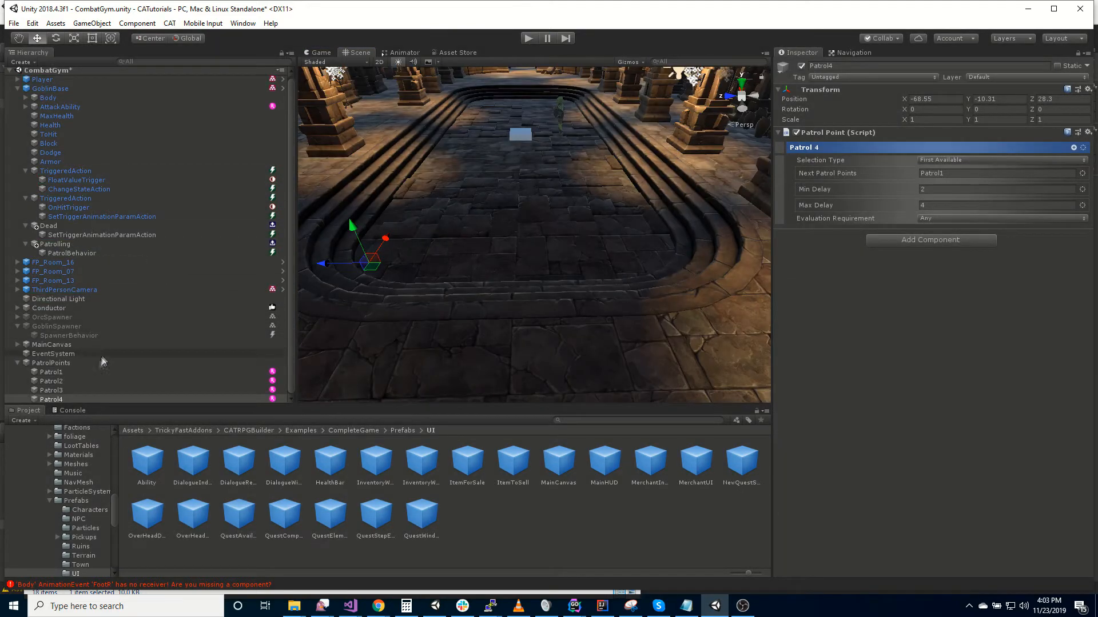
# Step: Add a Set Trigger Animation Param action as a child of Patrol1
pyautogui.click(117, 372)
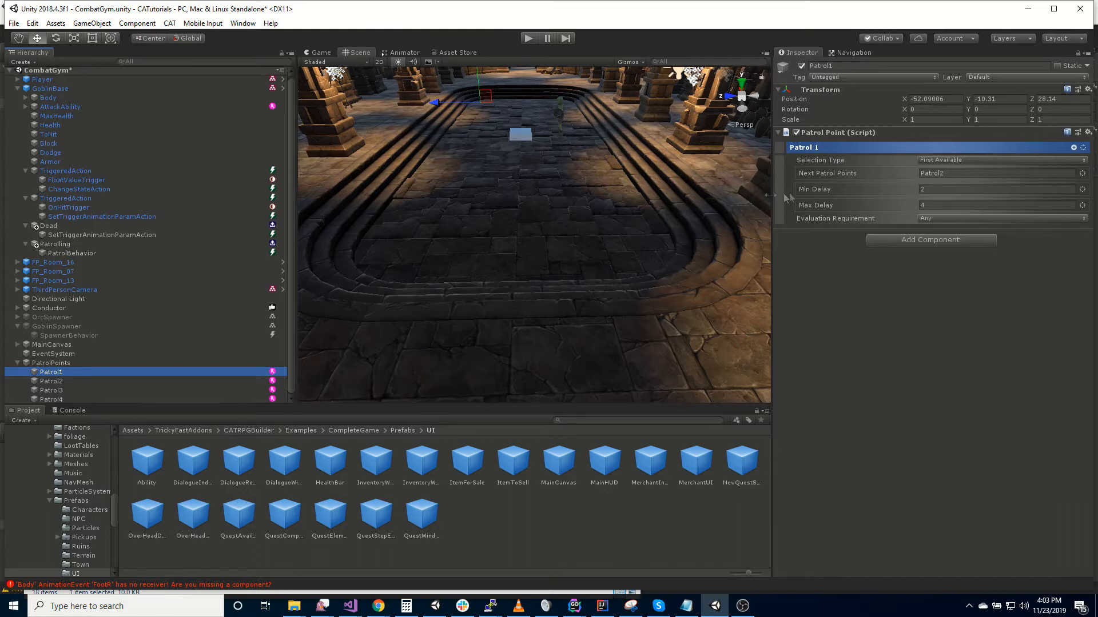
pyautogui.click(1074, 148)
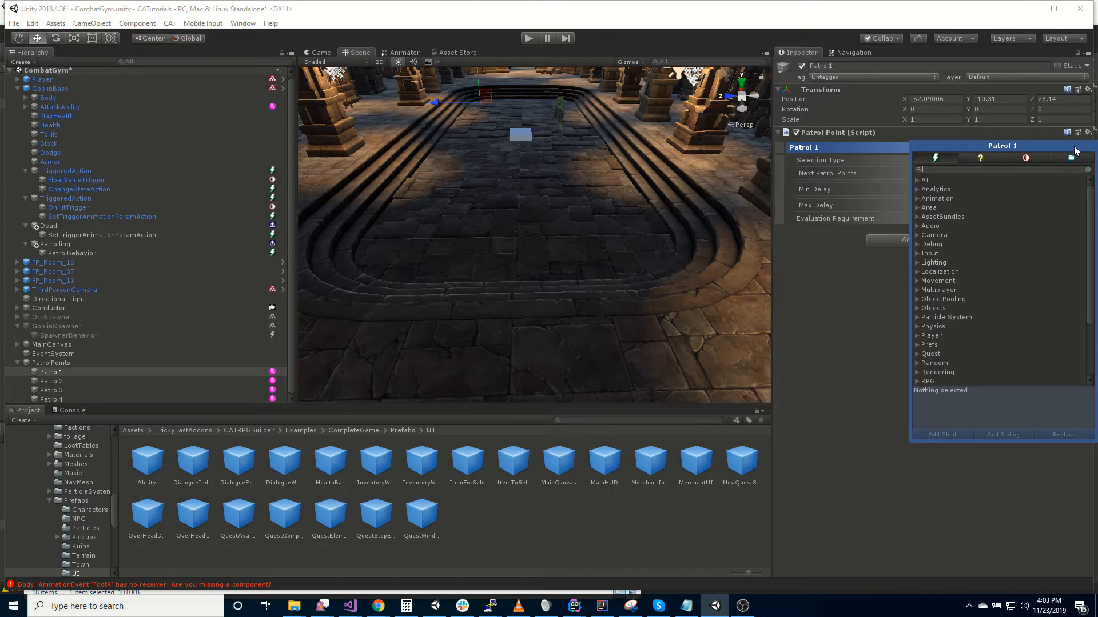
pyautogui.write('animat')
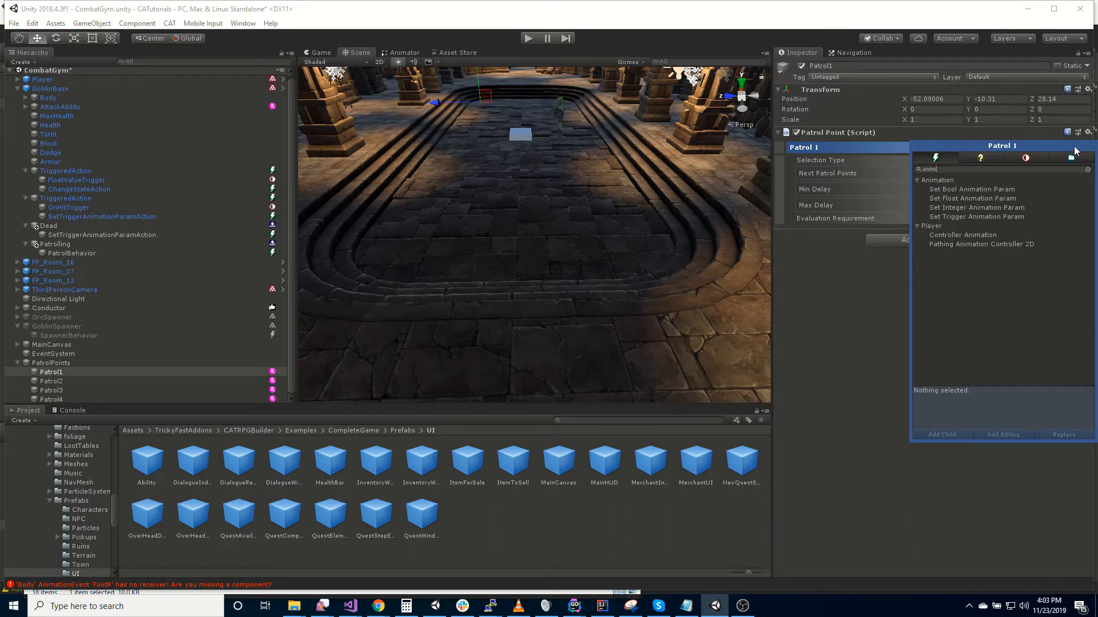
pyautogui.doubleClick(979, 216)
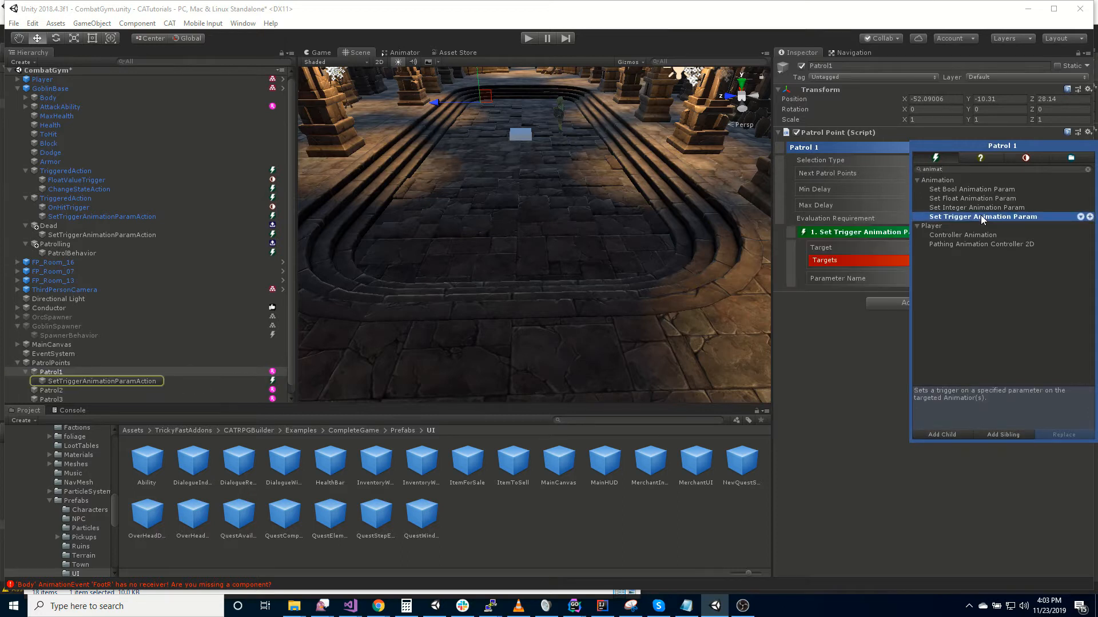
pyautogui.click(855, 426)
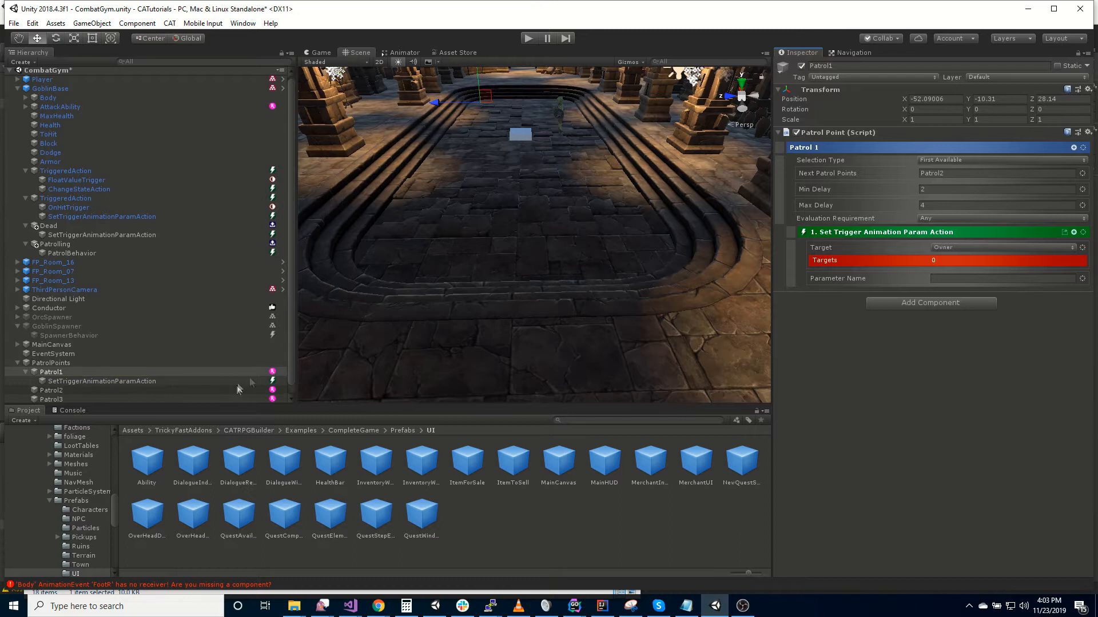
# Step: Check the goblin's animation parameters and try giving Patrol1's trigger action the Targeted target, the path Body and a parameter name
pyautogui.click(400, 52)
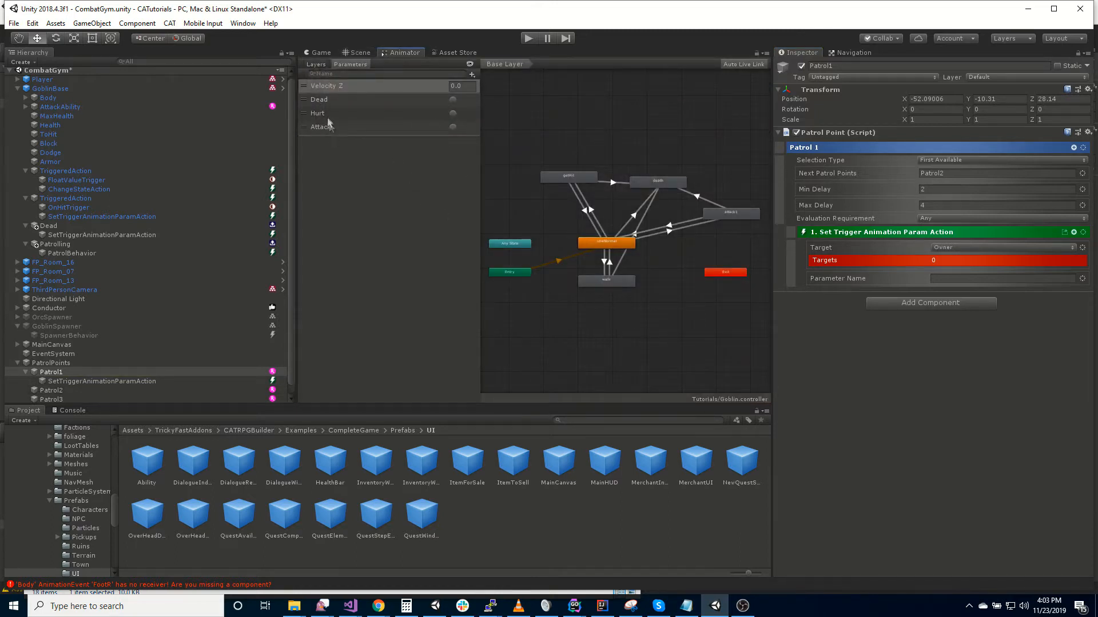
pyautogui.click(360, 53)
pyautogui.click(989, 249)
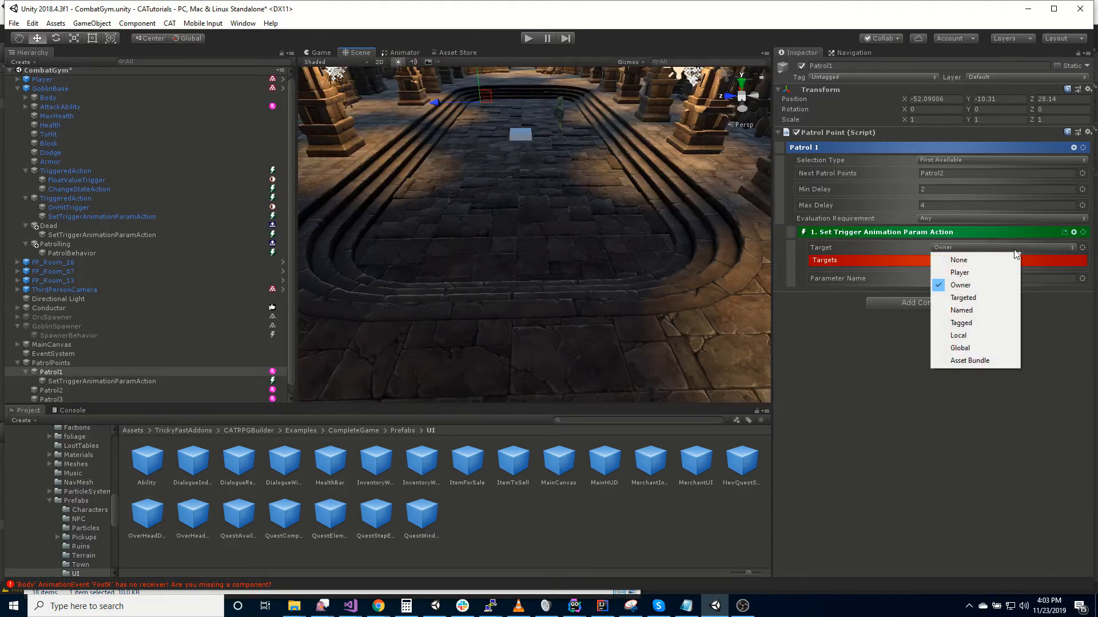
pyautogui.click(963, 297)
pyautogui.click(977, 278)
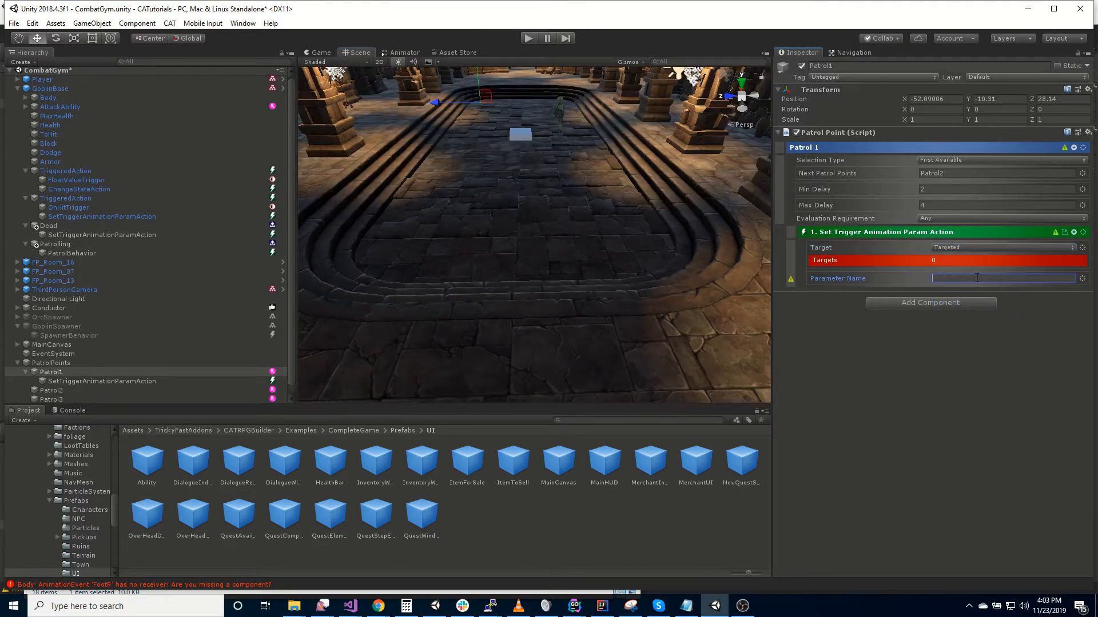
pyautogui.click(1082, 250)
pyautogui.moveTo(1063, 372)
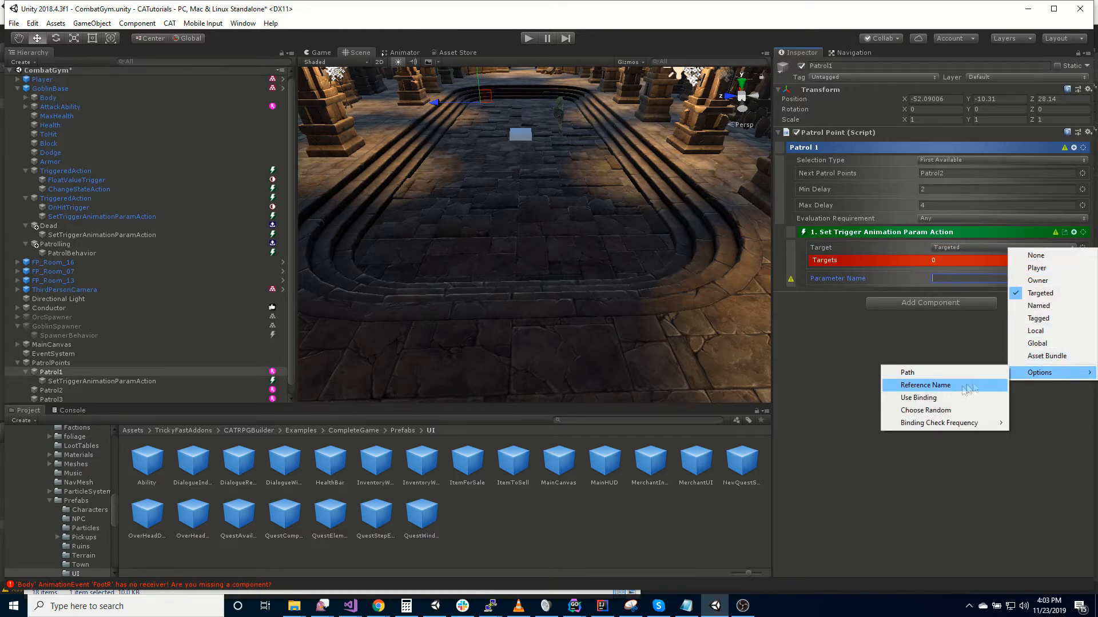
pyautogui.click(936, 373)
pyautogui.click(949, 260)
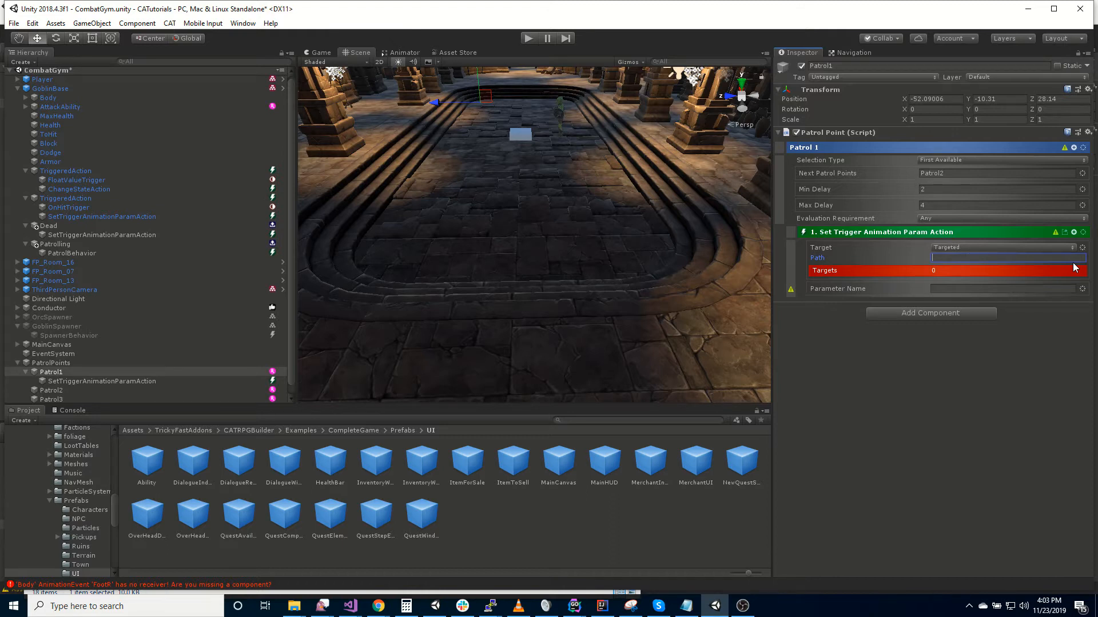
pyautogui.write('Body')
pyautogui.press('Return')
pyautogui.click(941, 288)
pyautogui.write('At')
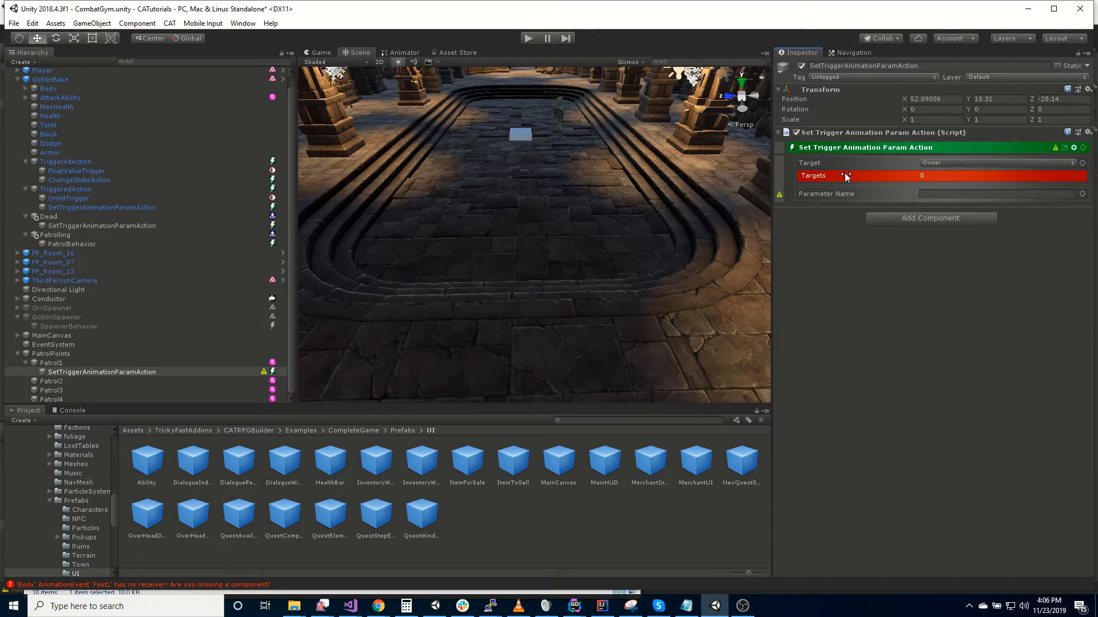
# Step: Enable a path on the Owner target of Patrol1's trigger action, set it to Body, and set Parameter Name to Attack
pyautogui.click(1082, 163)
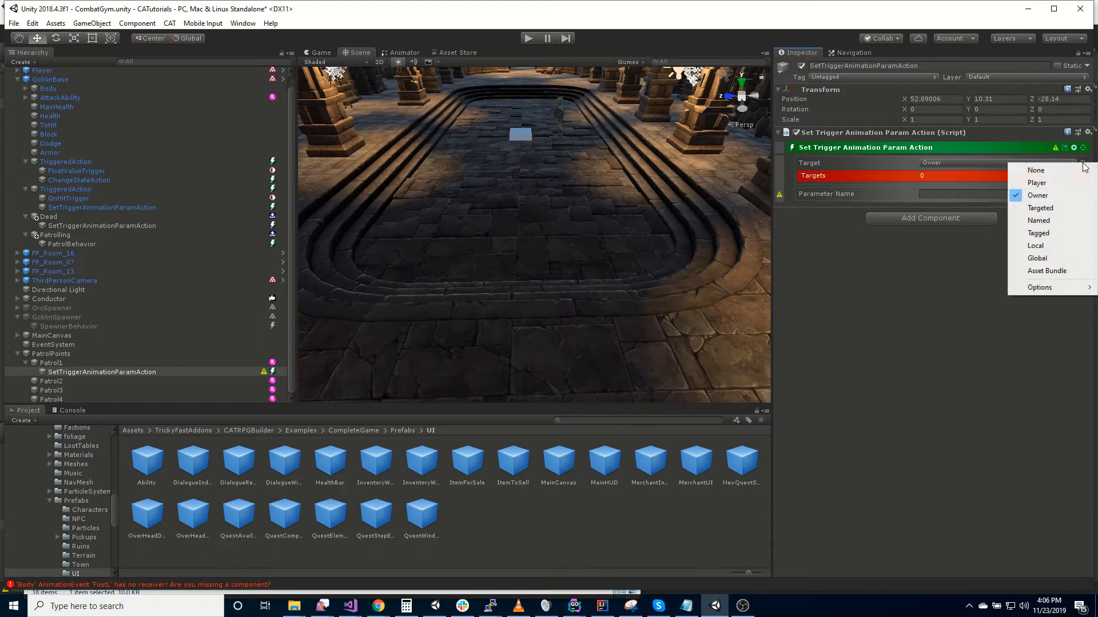
pyautogui.moveTo(1052, 287)
pyautogui.click(940, 287)
pyautogui.click(1000, 172)
pyautogui.write('Body')
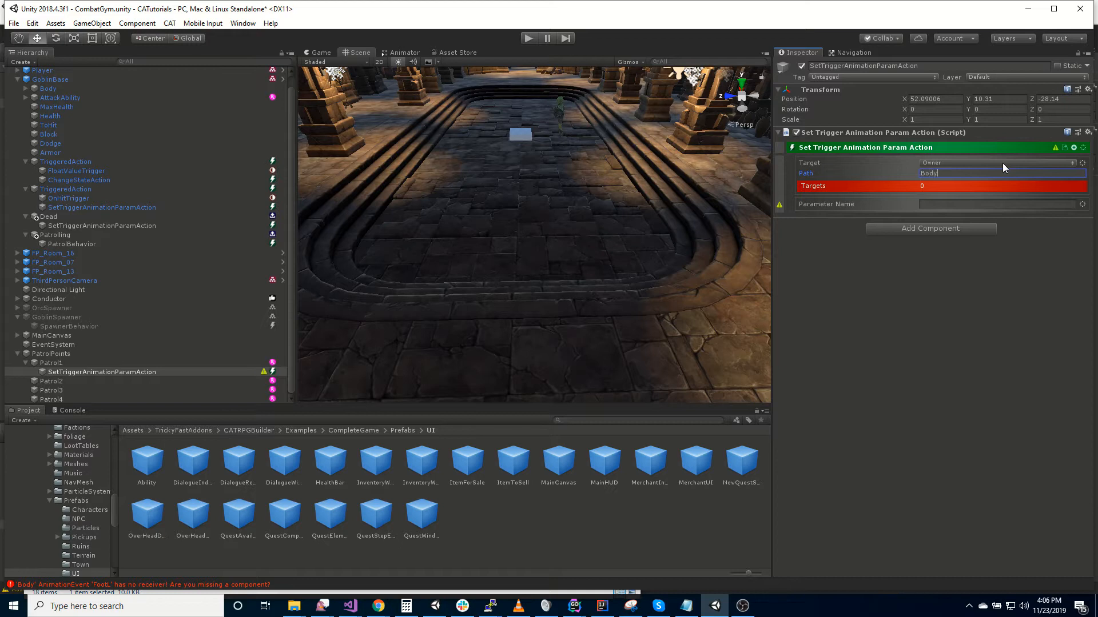
pyautogui.click(979, 472)
pyautogui.click(983, 204)
pyautogui.write('Attack')
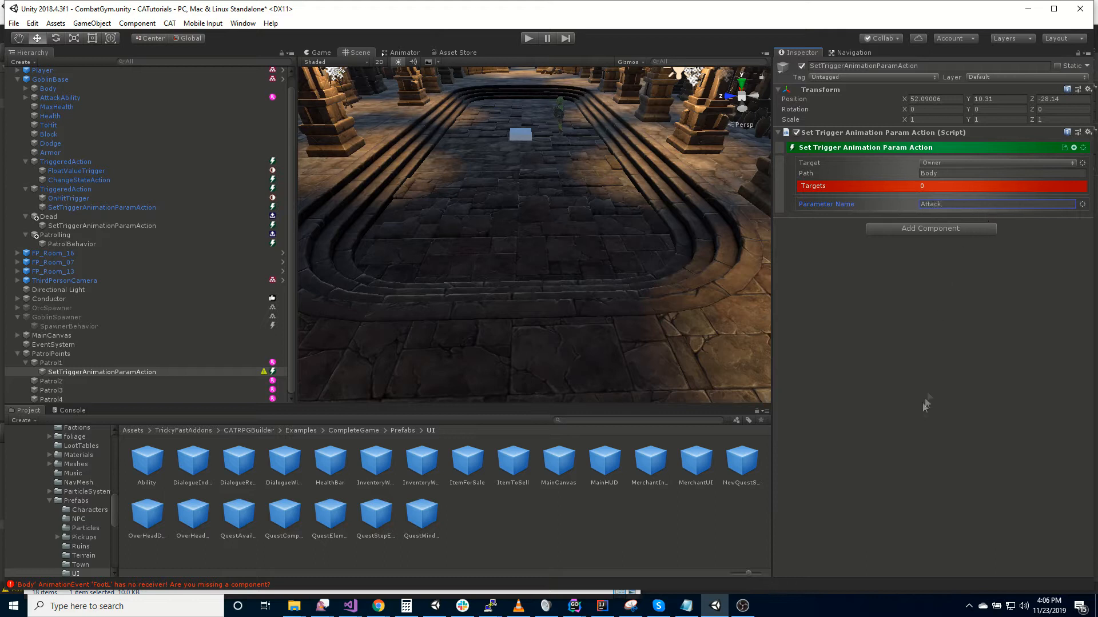
pyautogui.press('Return')
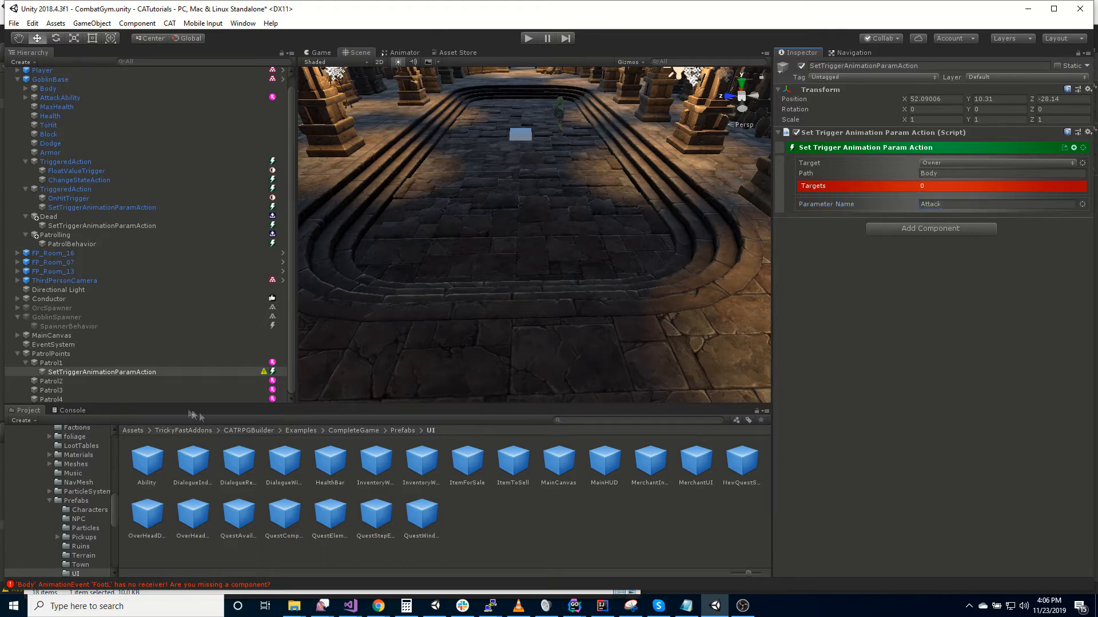
# Step: Duplicate Patrol1's trigger animation action and place one copy under each of Patrol2, Patrol3 and Patrol4
pyautogui.click(132, 373)
pyautogui.hotkey('ctrl', 'd')
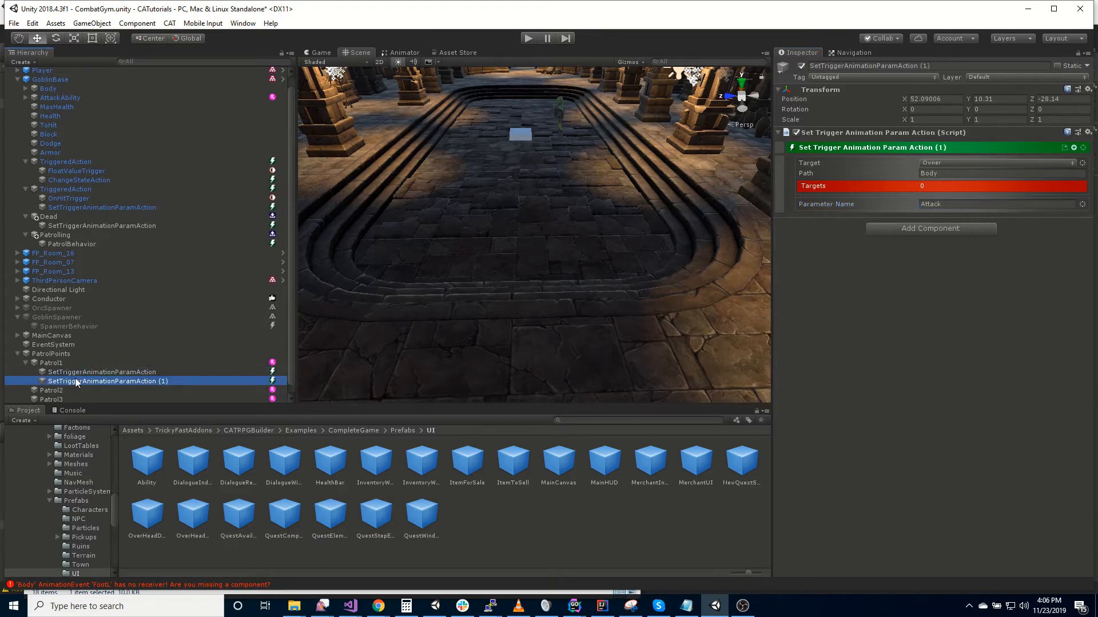
pyautogui.moveTo(74, 381); pyautogui.dragTo(114, 399)
pyautogui.hotkey('ctrl', 'd')
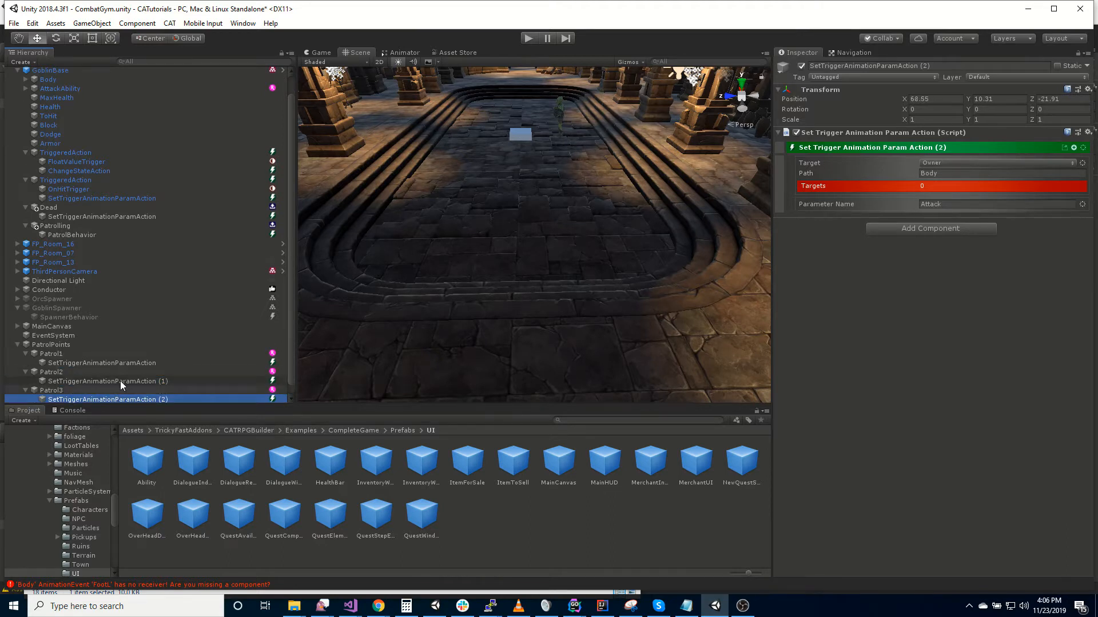
pyautogui.hotkey('ctrl', 'd')
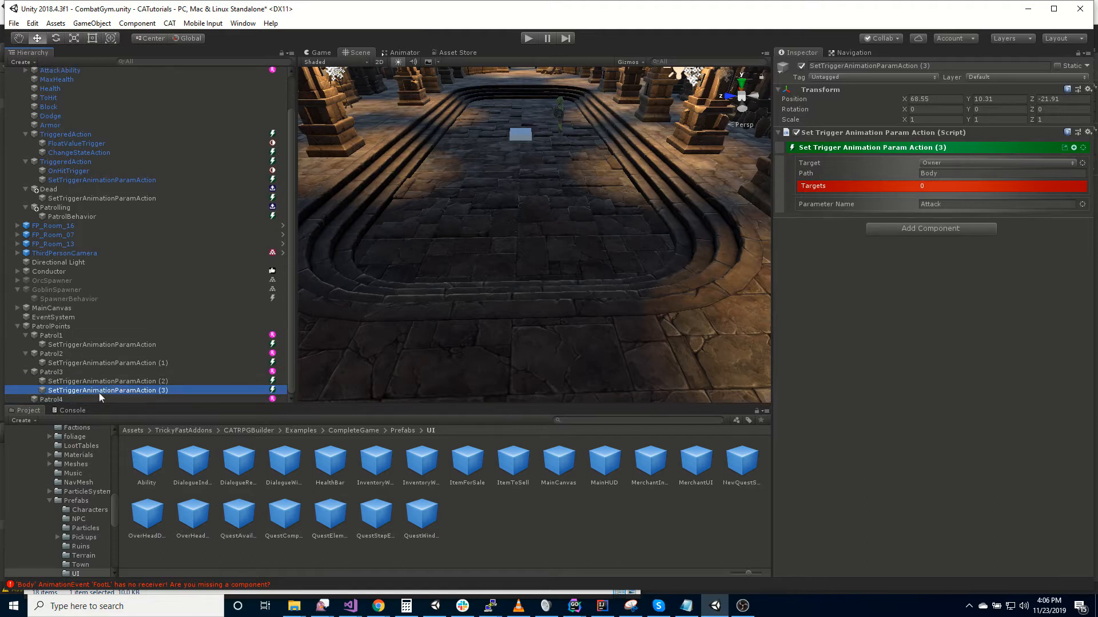
pyautogui.moveTo(93, 398); pyautogui.dragTo(88, 400)
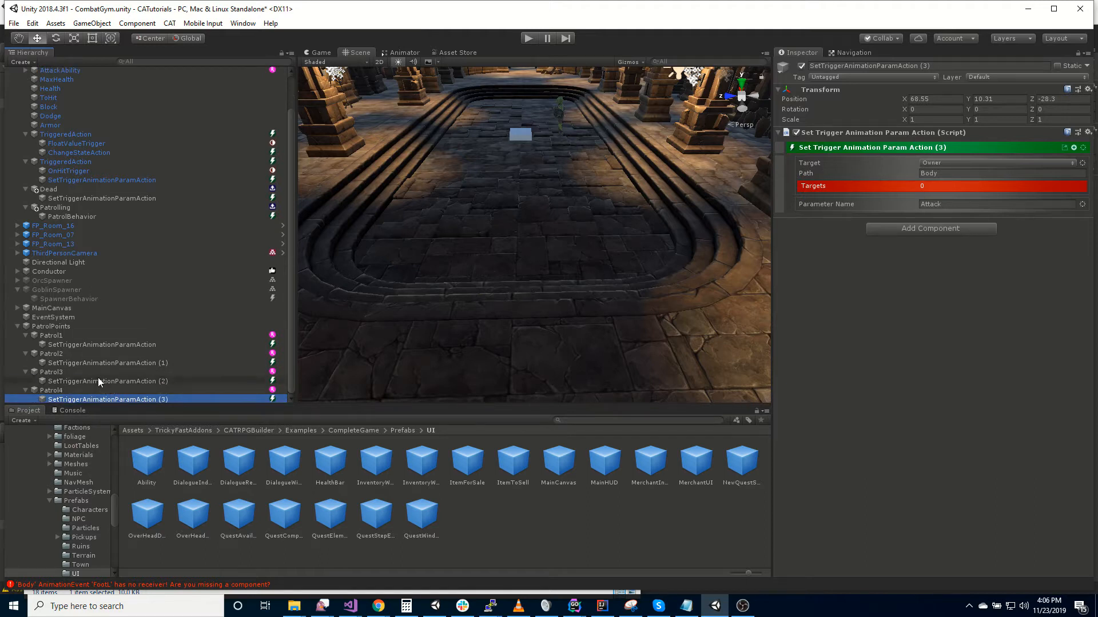
# Step: Check the available animation parameters and set the Parameter Name of Patrol2's trigger action to Hurt
pyautogui.click(125, 362)
pyautogui.click(983, 204)
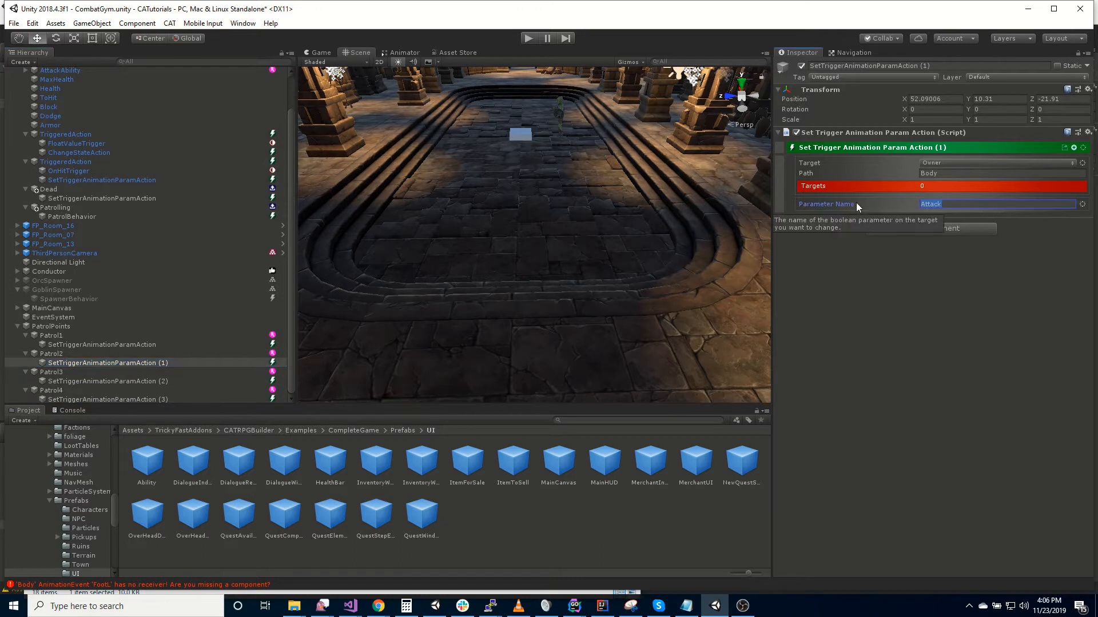
pyautogui.click(400, 52)
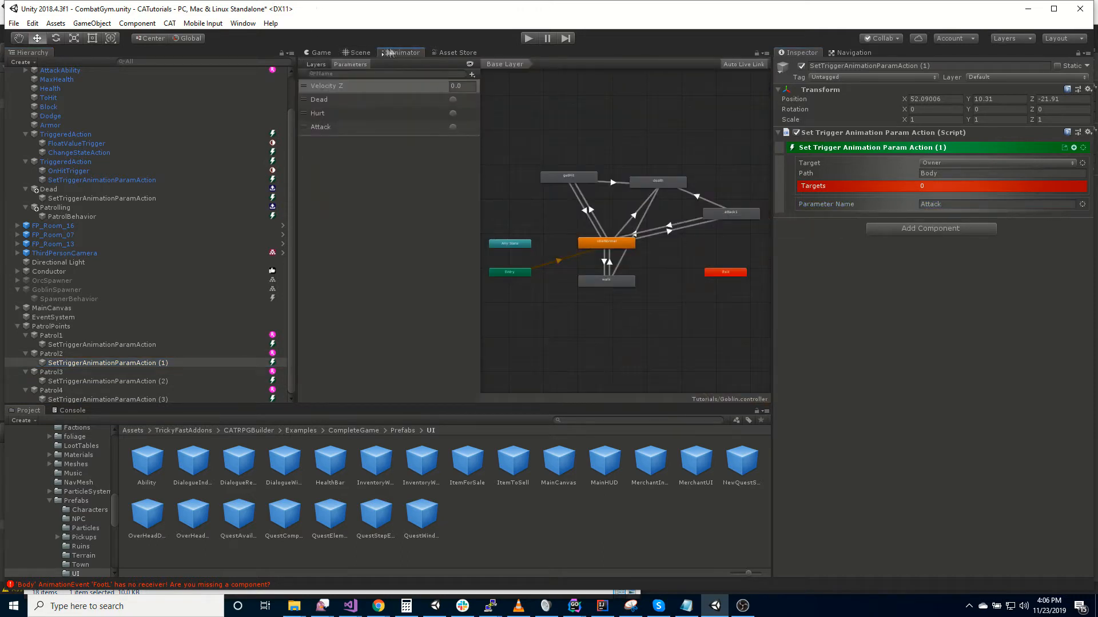
pyautogui.click(360, 52)
pyautogui.click(956, 206)
pyautogui.write('Hurt')
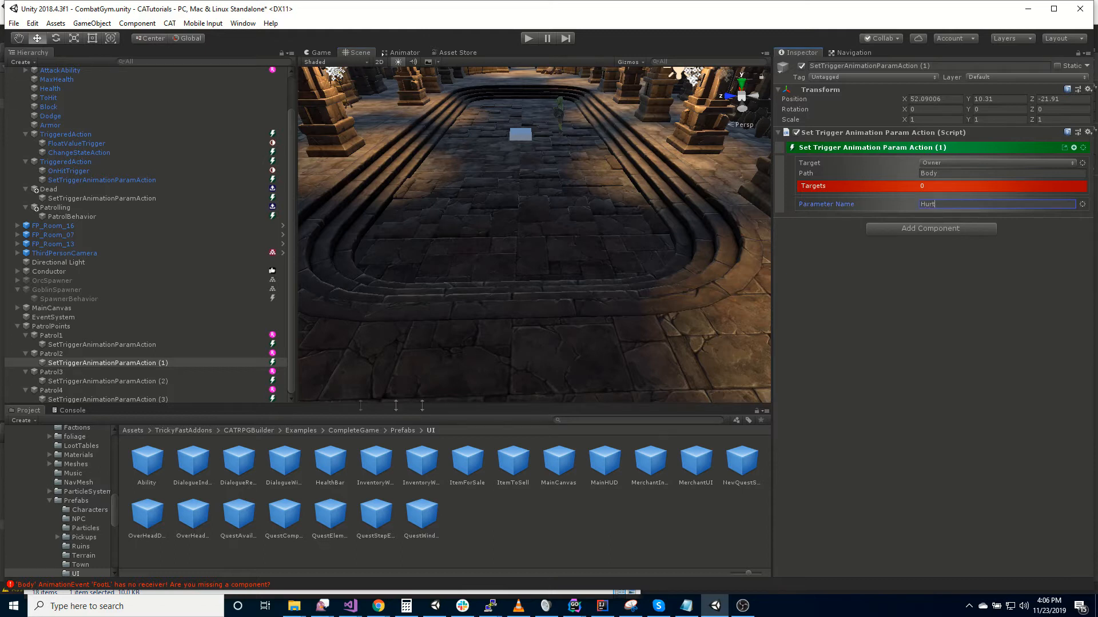
# Step: Set the Parameter Name of Patrol4's trigger action to Hurt
pyautogui.click(148, 400)
pyautogui.click(959, 204)
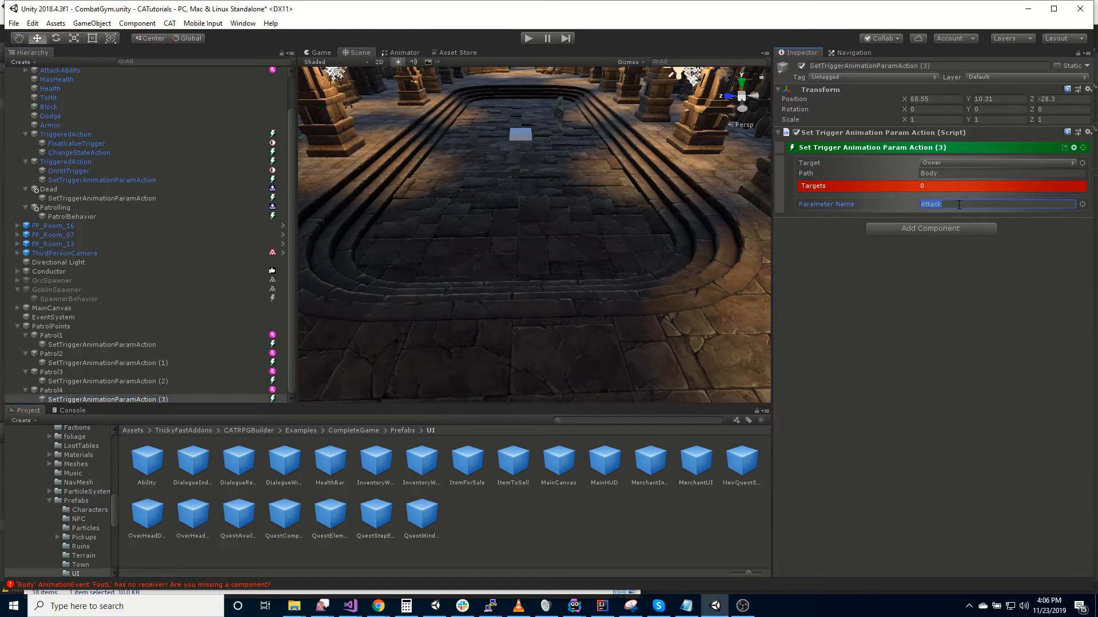
pyautogui.write('Hurt')
pyautogui.press('Return')
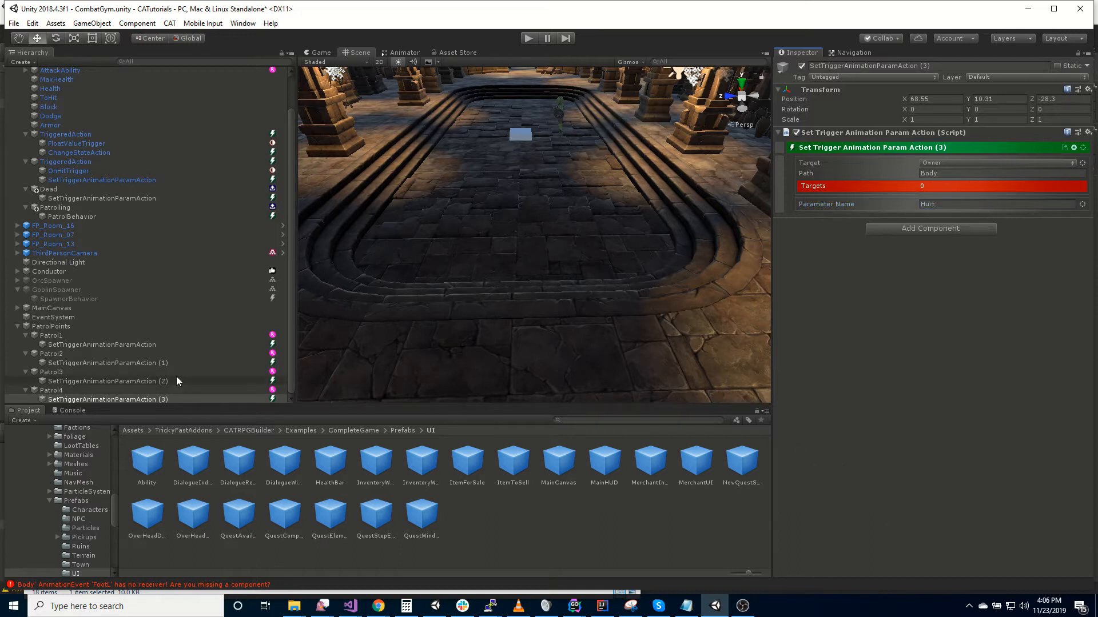
# Step: Play-test the scene, walk the character into the hall to watch the goblin patrol its points, and stop the test
pyautogui.click(528, 39)
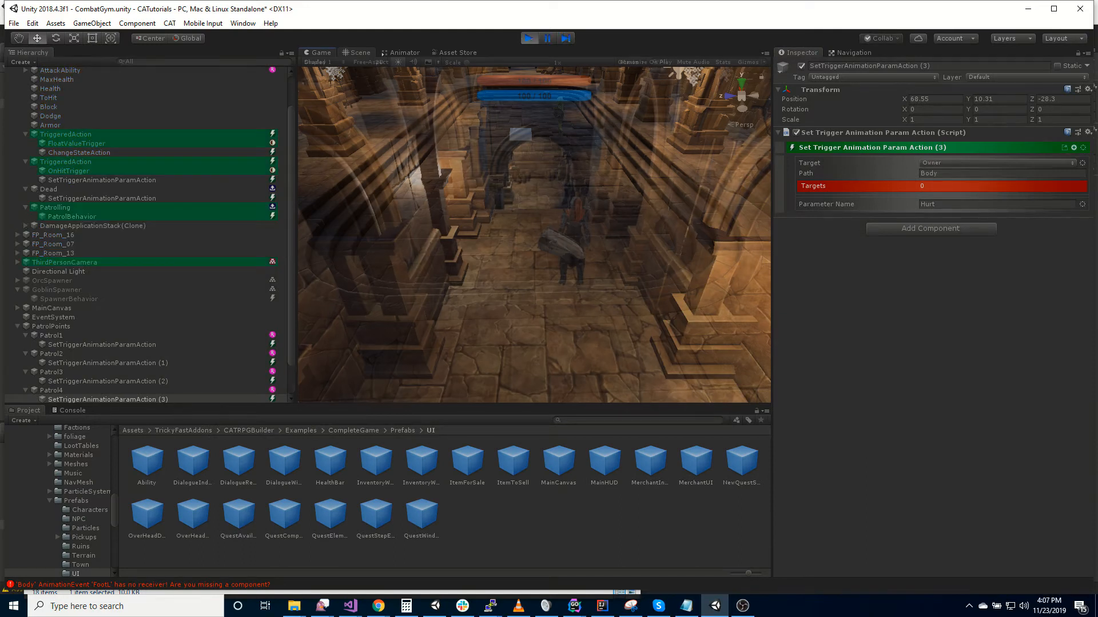
pyautogui.press('w')
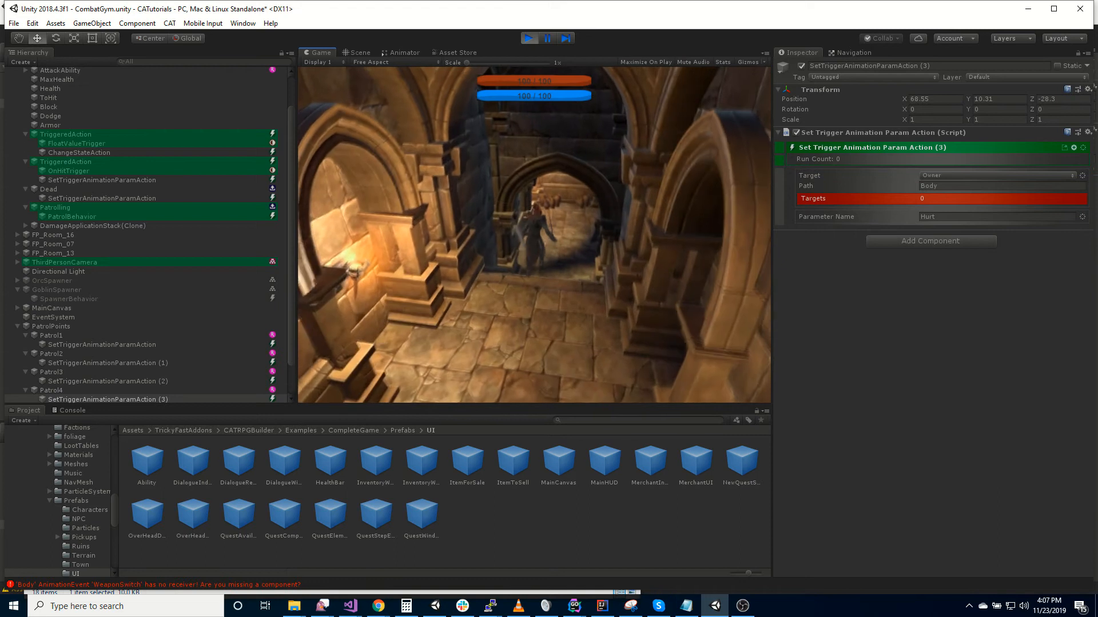
pyautogui.press('w')
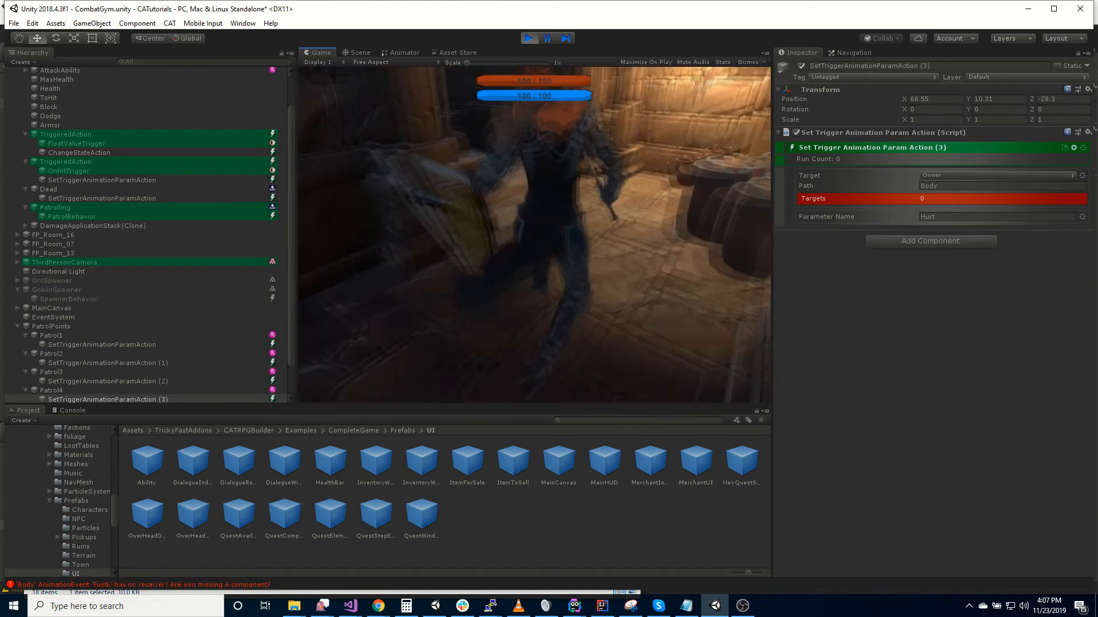
pyautogui.press('w')
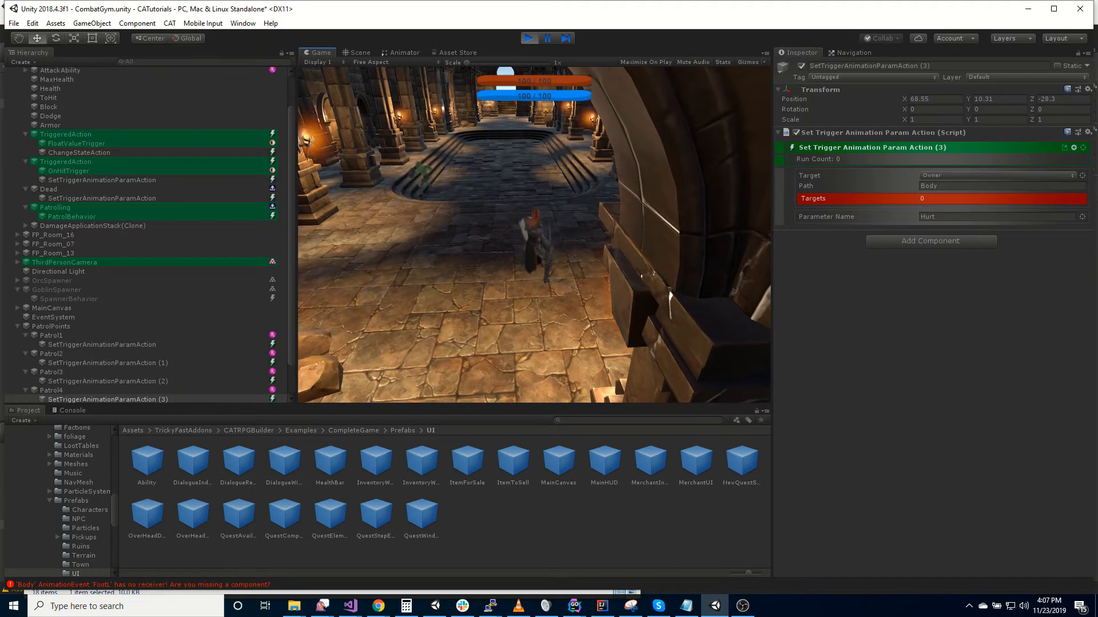
pyautogui.press('w')
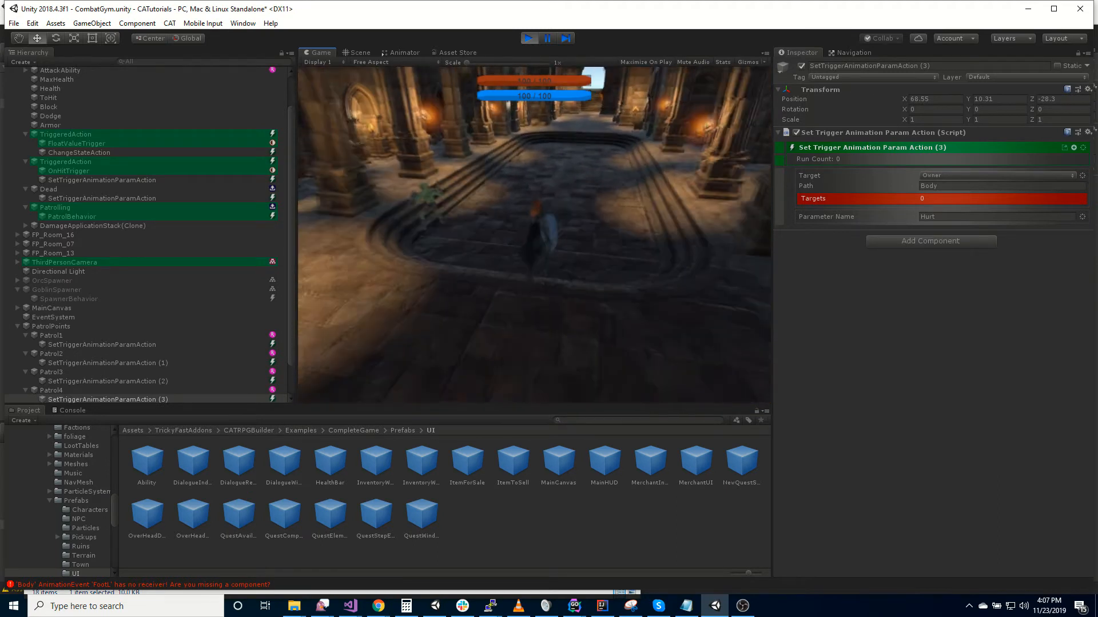
pyautogui.press('w')
pyautogui.press('w')
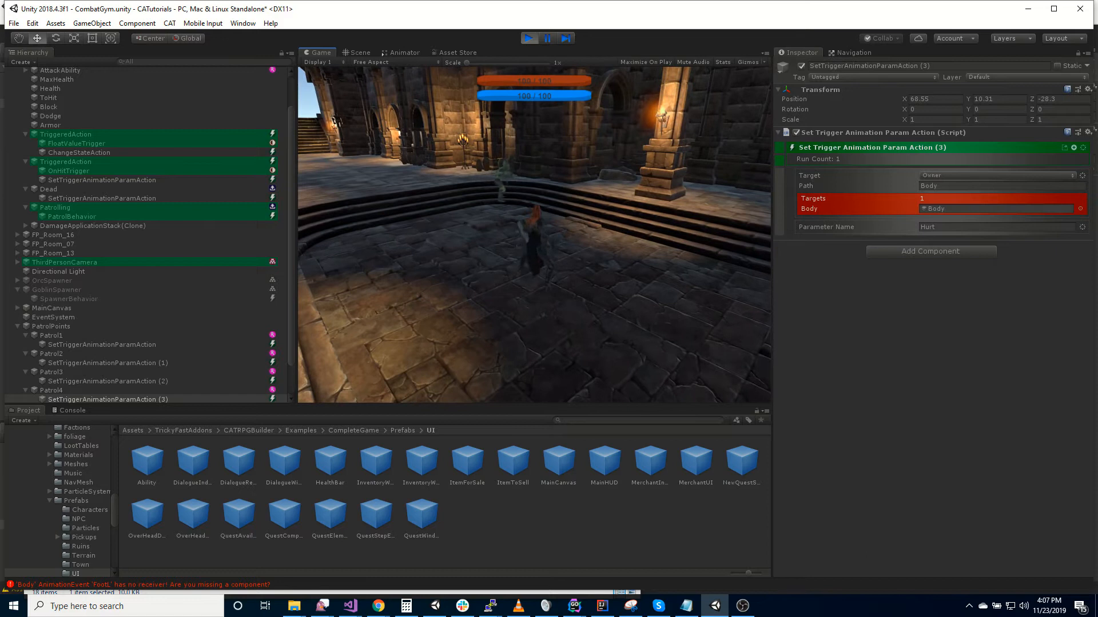
pyautogui.press('Escape')
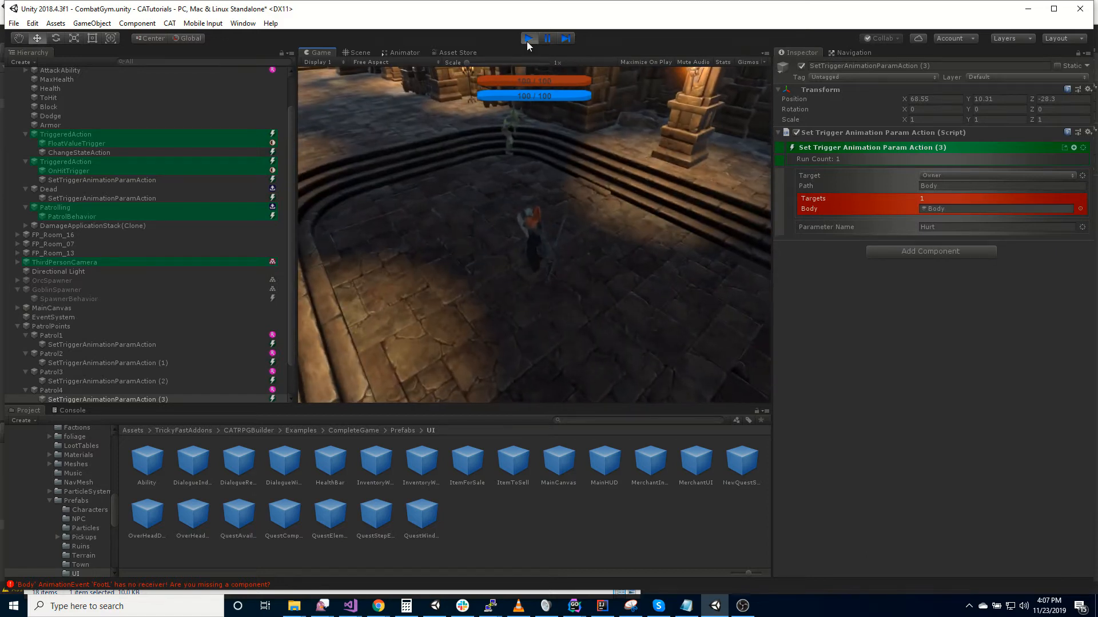
pyautogui.click(528, 38)
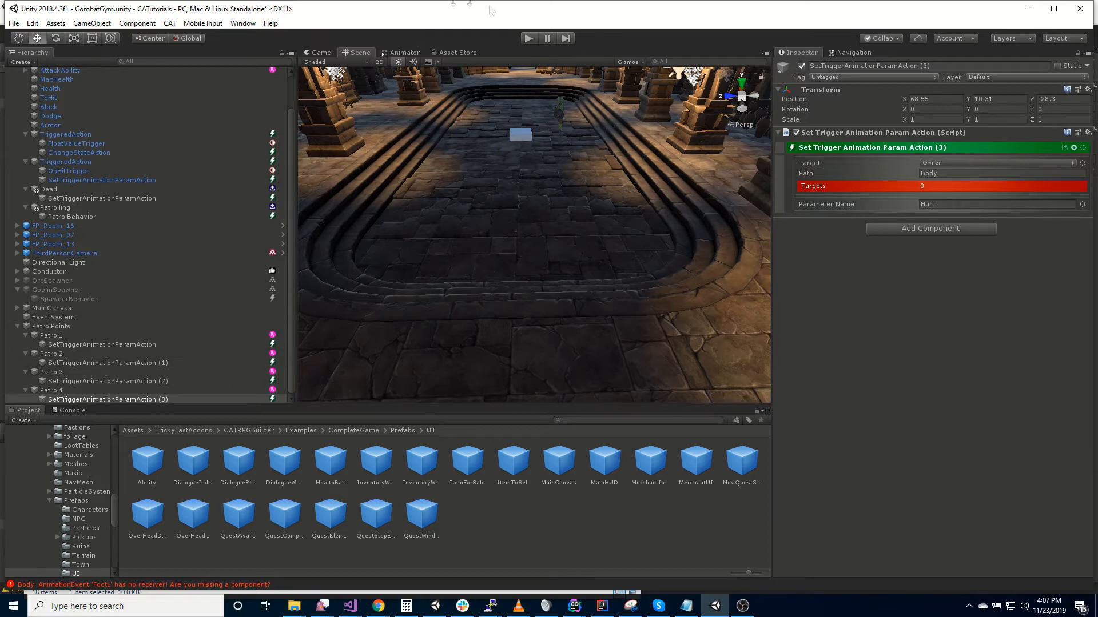
# Step: Add a Spawn Action to the Patrol1 patrol point
pyautogui.click(147, 346)
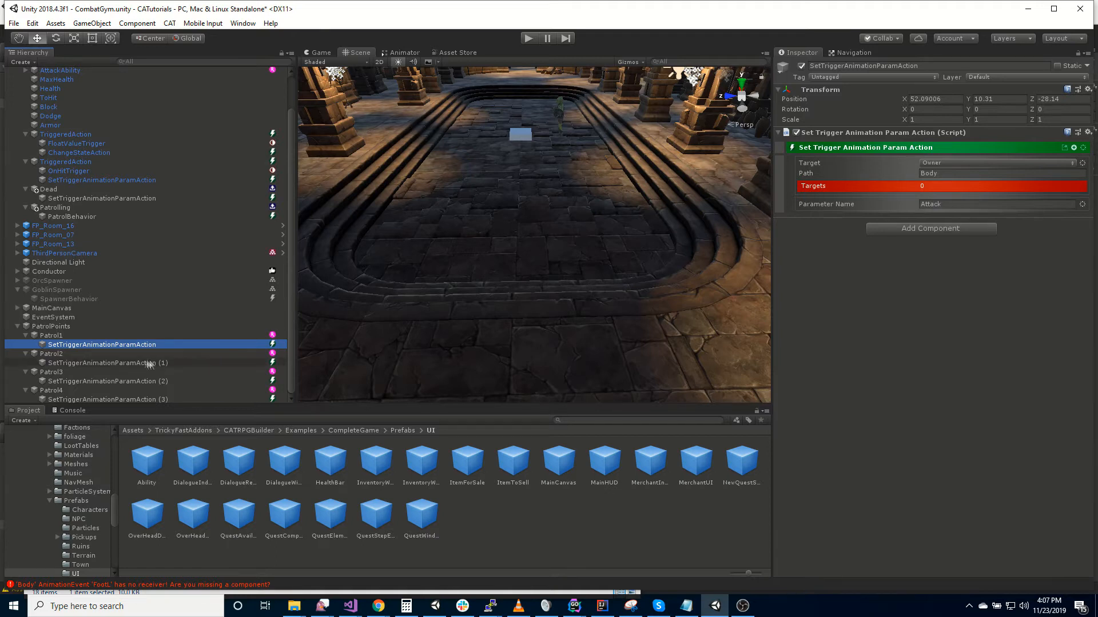
pyautogui.click(58, 337)
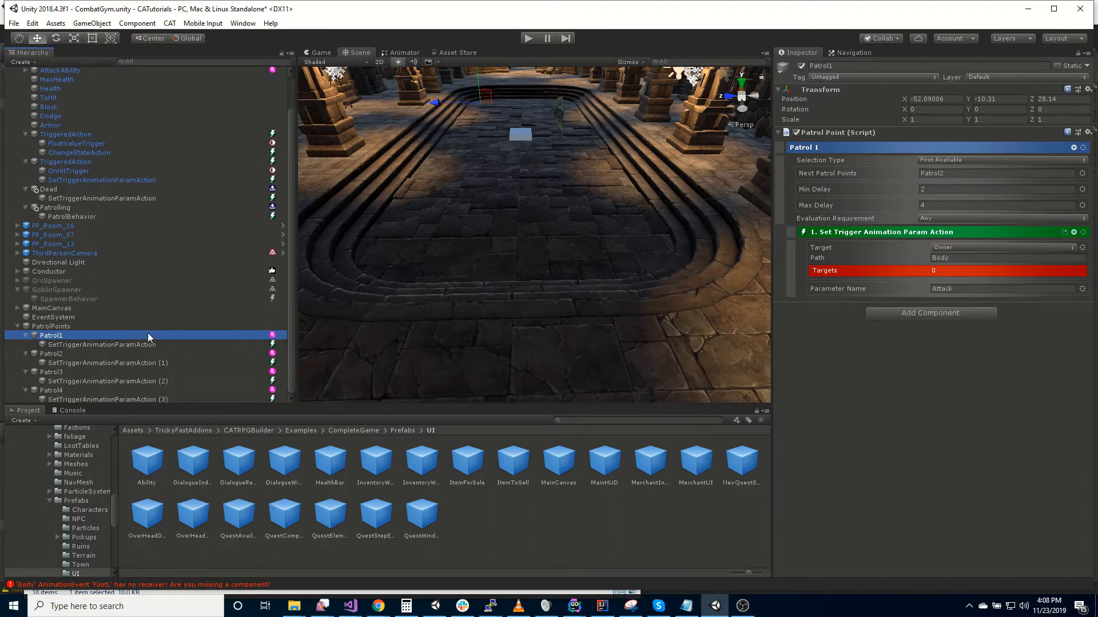
pyautogui.click(1074, 148)
pyautogui.write('spawn')
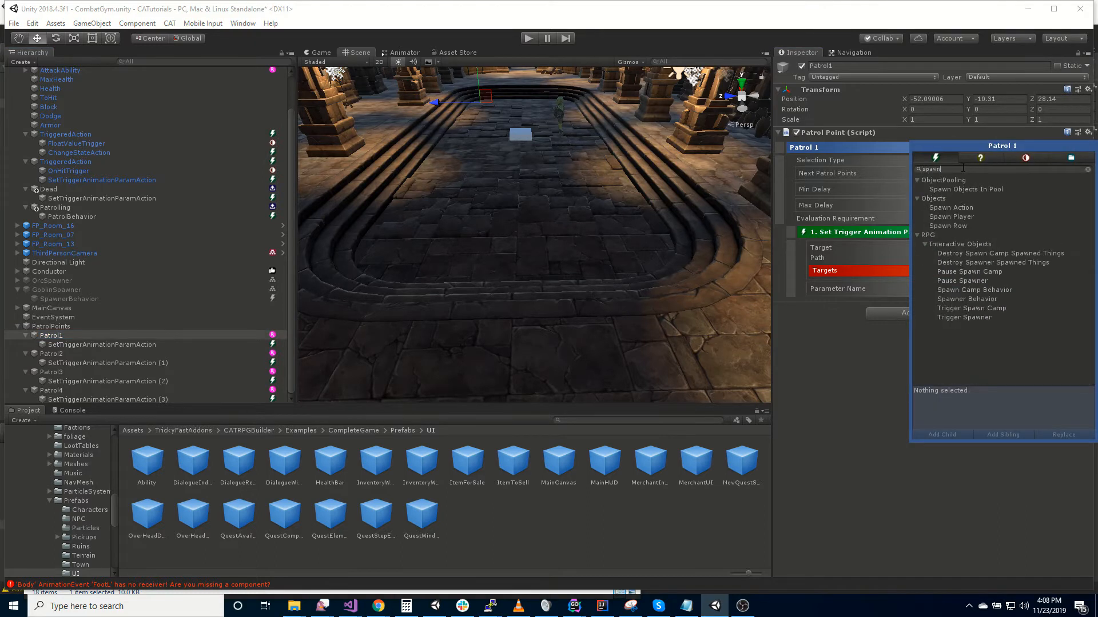
pyautogui.doubleClick(972, 209)
pyautogui.click(822, 553)
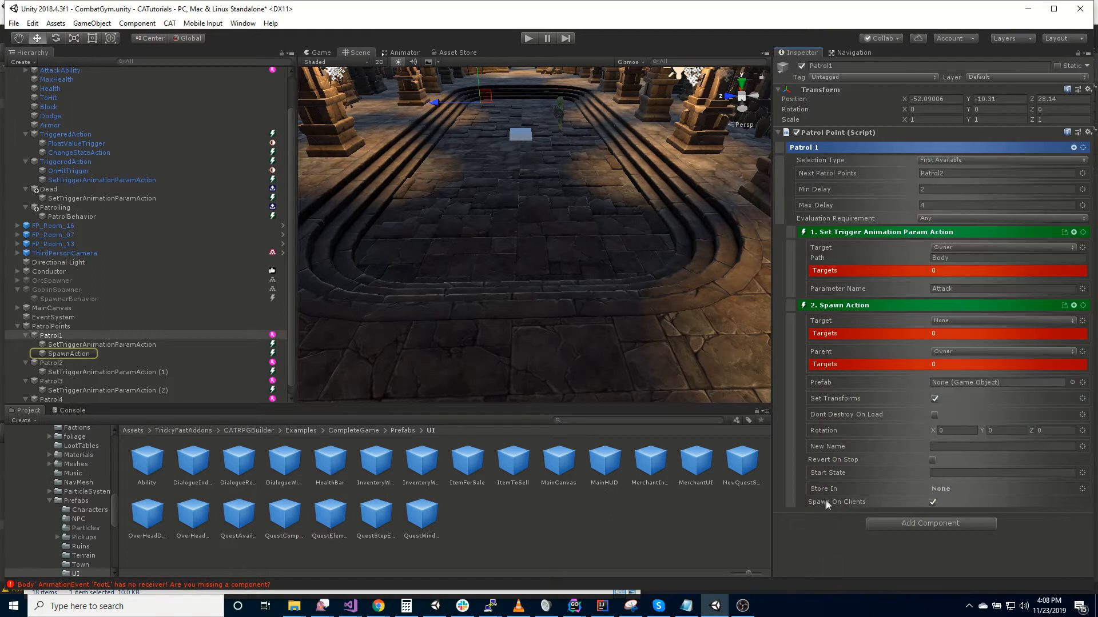
# Step: Set the Target of Patrol1's Spawn Action to Owner and keep Owner as its Parent
pyautogui.click(69, 354)
pyautogui.click(1065, 150)
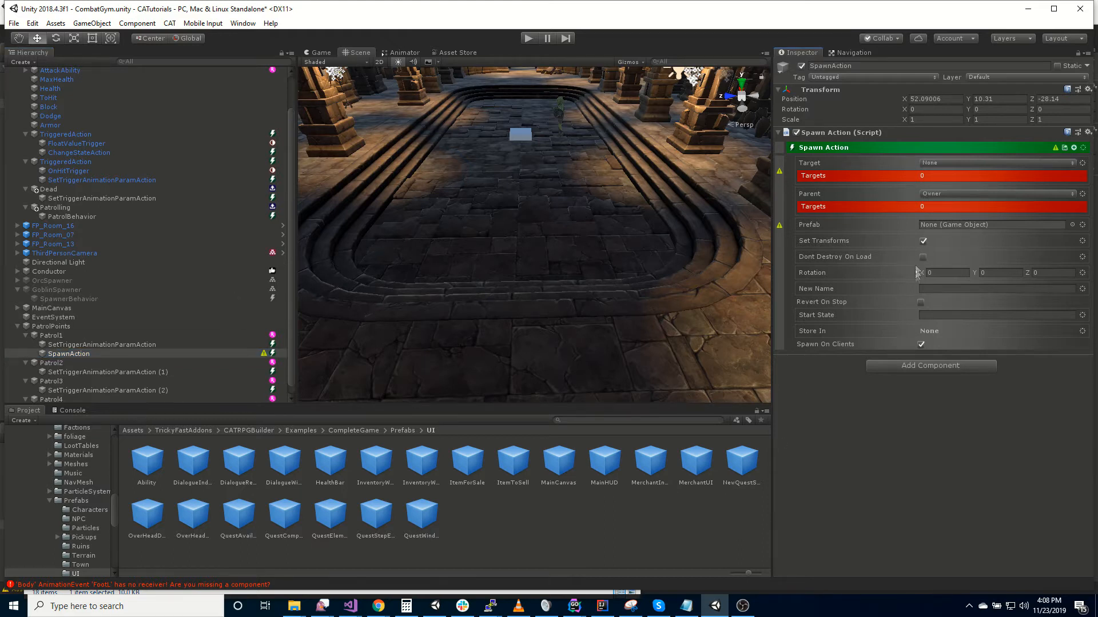
pyautogui.click(958, 162)
pyautogui.click(961, 163)
pyautogui.click(962, 163)
pyautogui.click(959, 201)
pyautogui.click(958, 192)
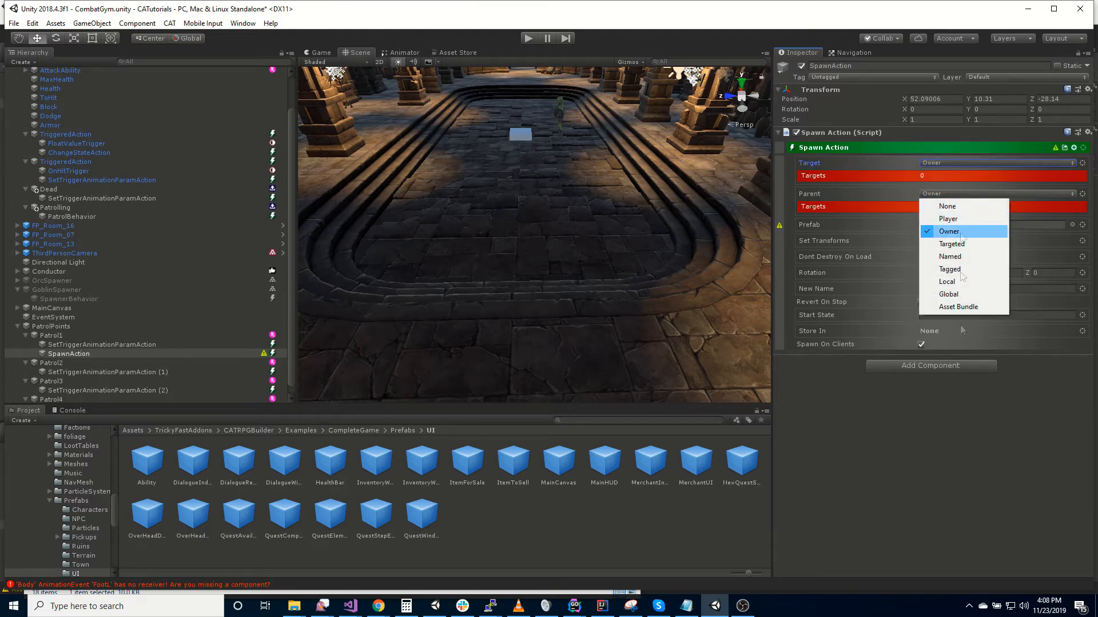
pyautogui.click(896, 485)
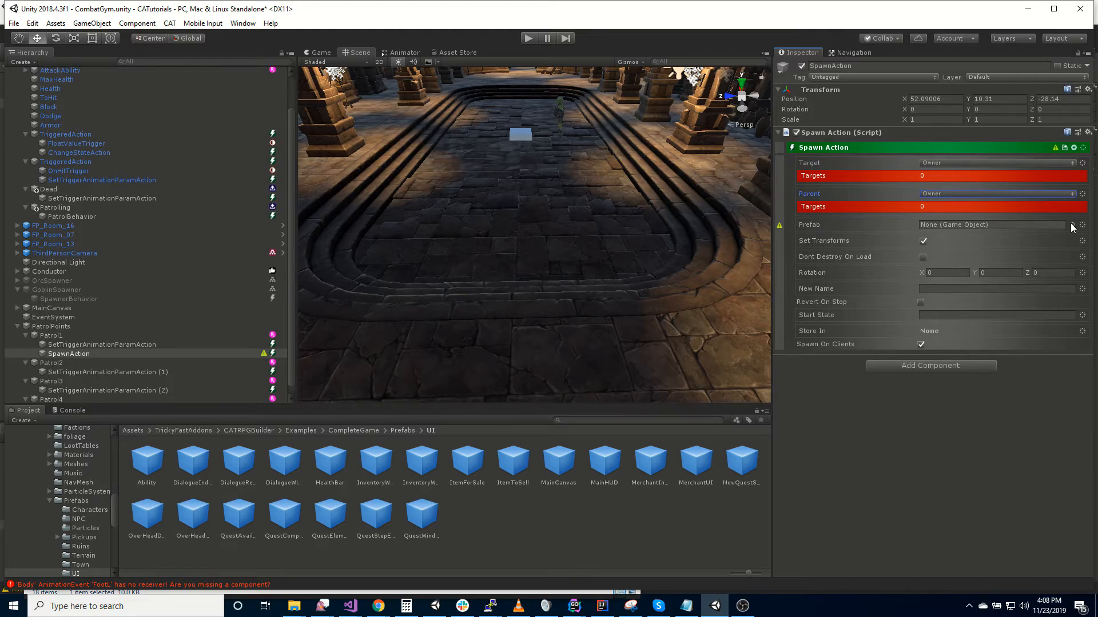
# Step: Assign the Effect7_Hand prefab to Patrol1's Spawn Action and store the spawned object in a Local reference named Spawn
pyautogui.click(1072, 225)
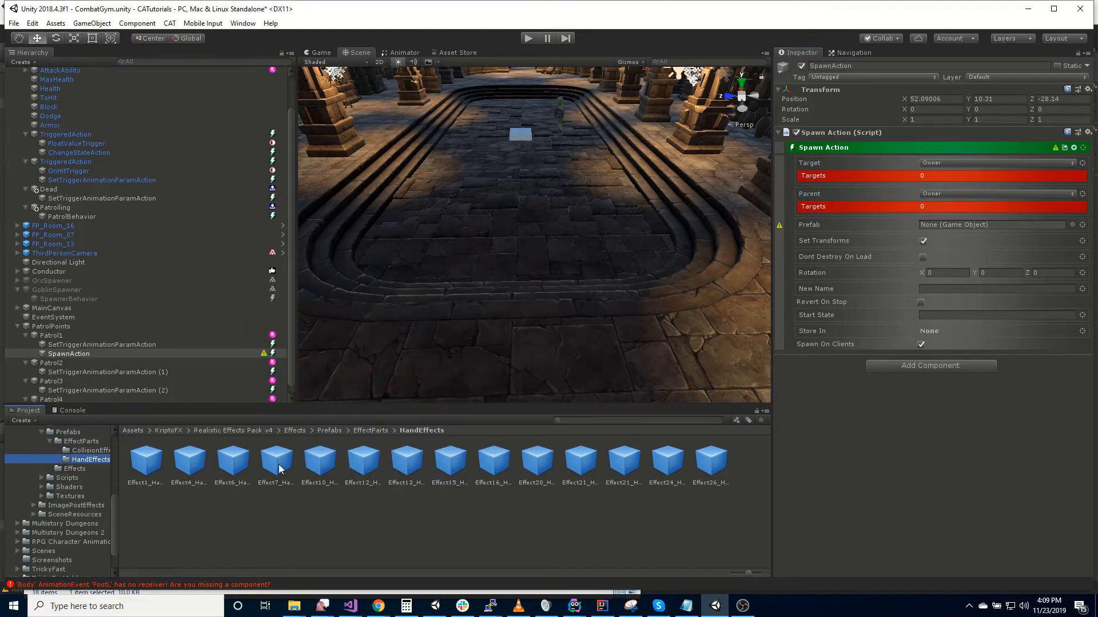
pyautogui.moveTo(280, 468); pyautogui.dragTo(956, 226)
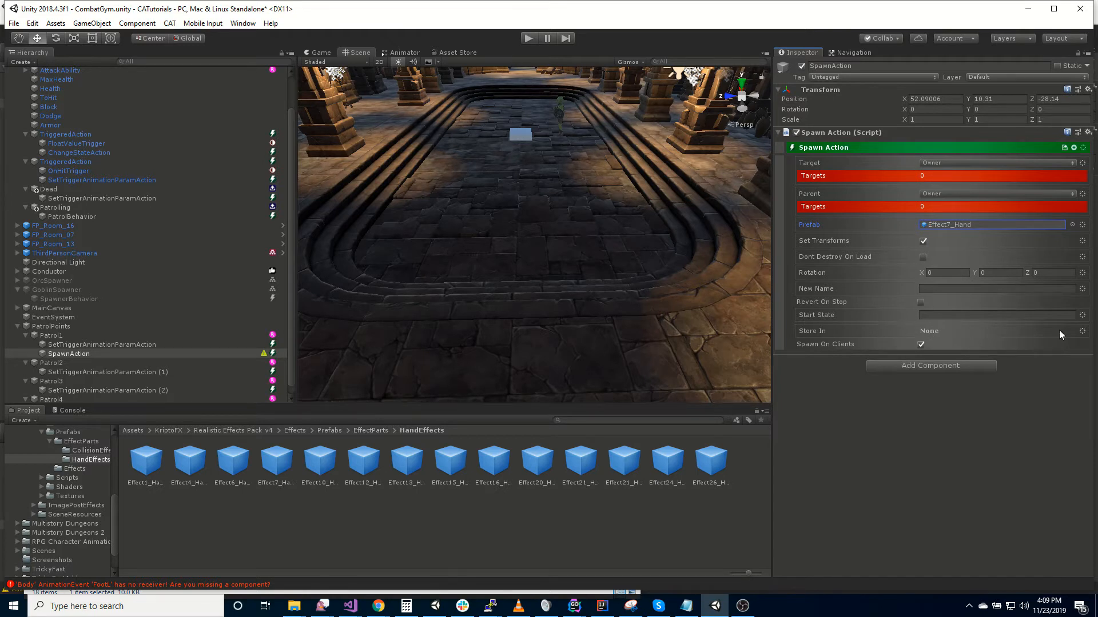
pyautogui.click(1083, 333)
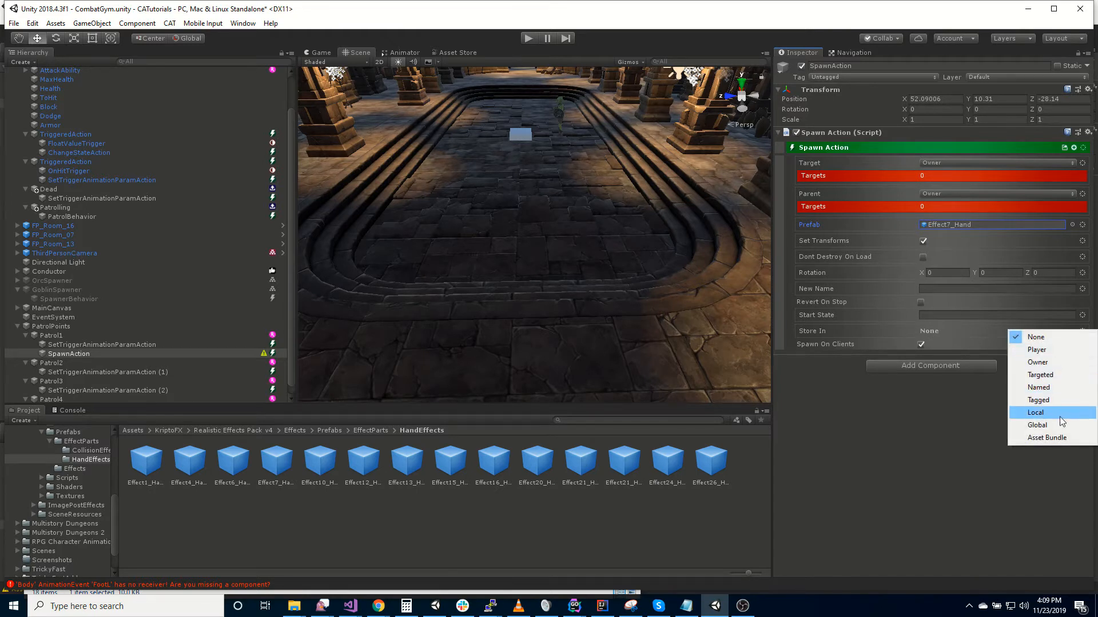
pyautogui.click(1036, 413)
pyautogui.click(948, 341)
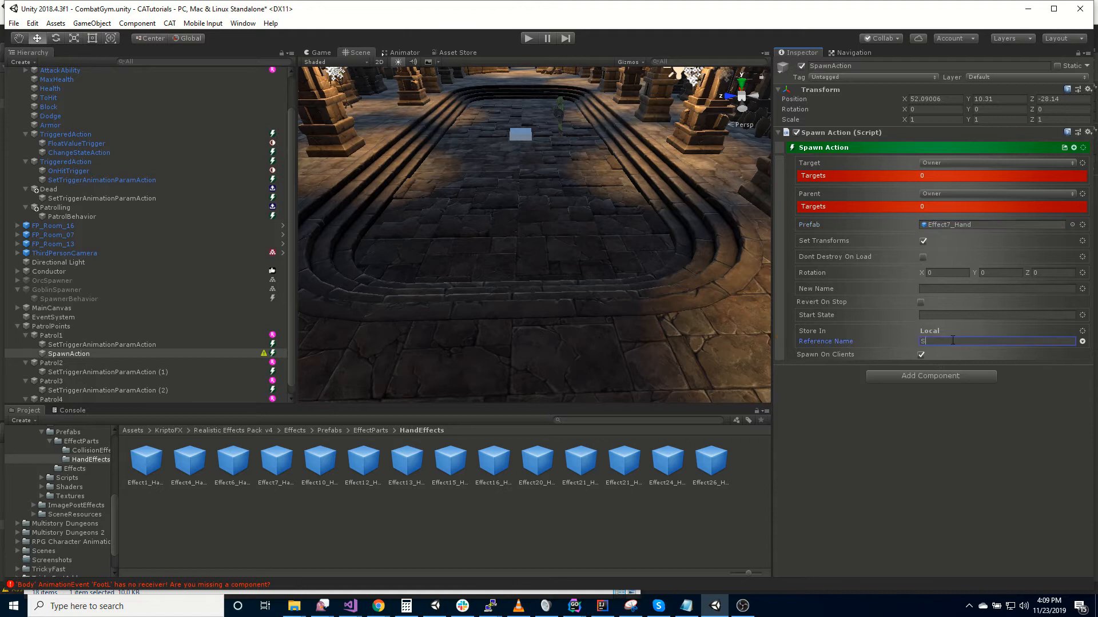
pyautogui.write('Spawn')
pyautogui.press('Return')
# Step: Add a Delayed Action to Patrol1 and set its Duration to 5
pyautogui.click(104, 335)
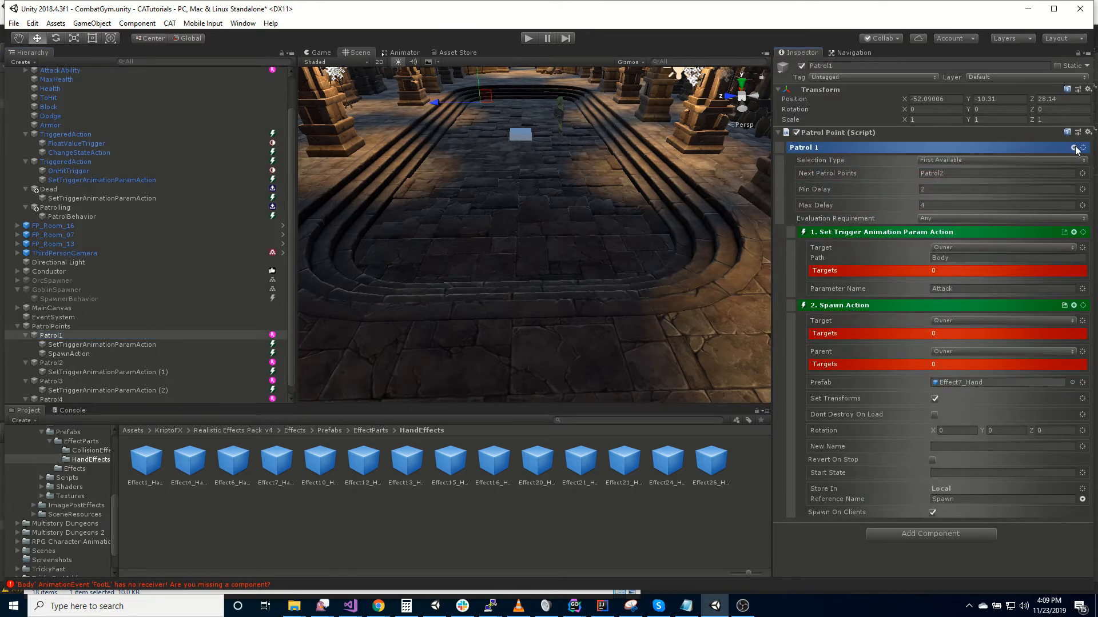
pyautogui.click(1075, 148)
pyautogui.write('delay')
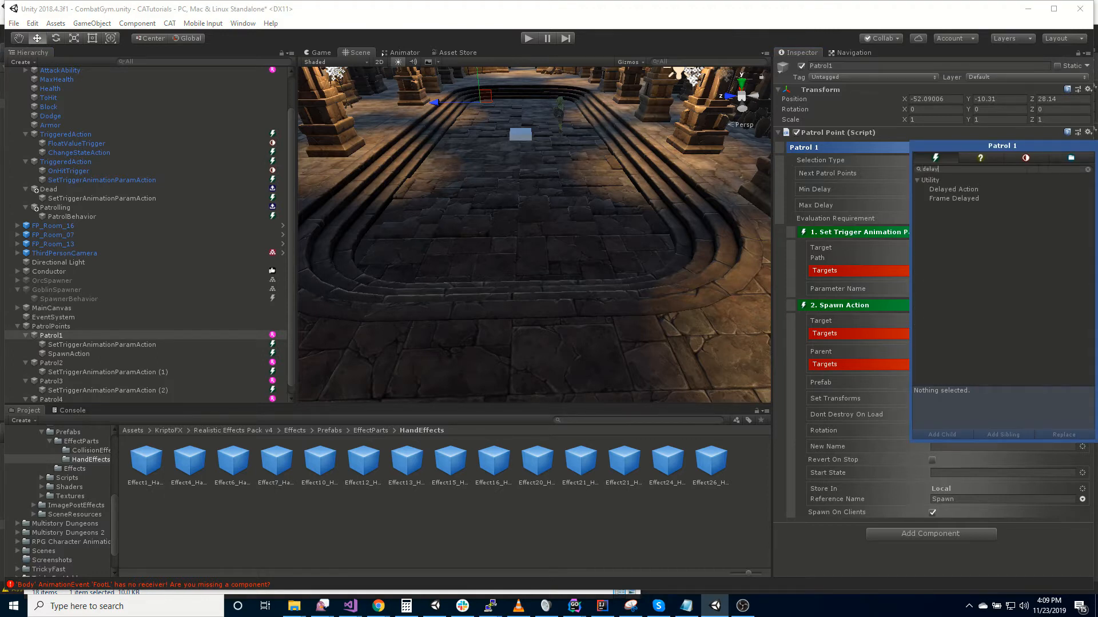
pyautogui.click(972, 189)
pyautogui.click(971, 187)
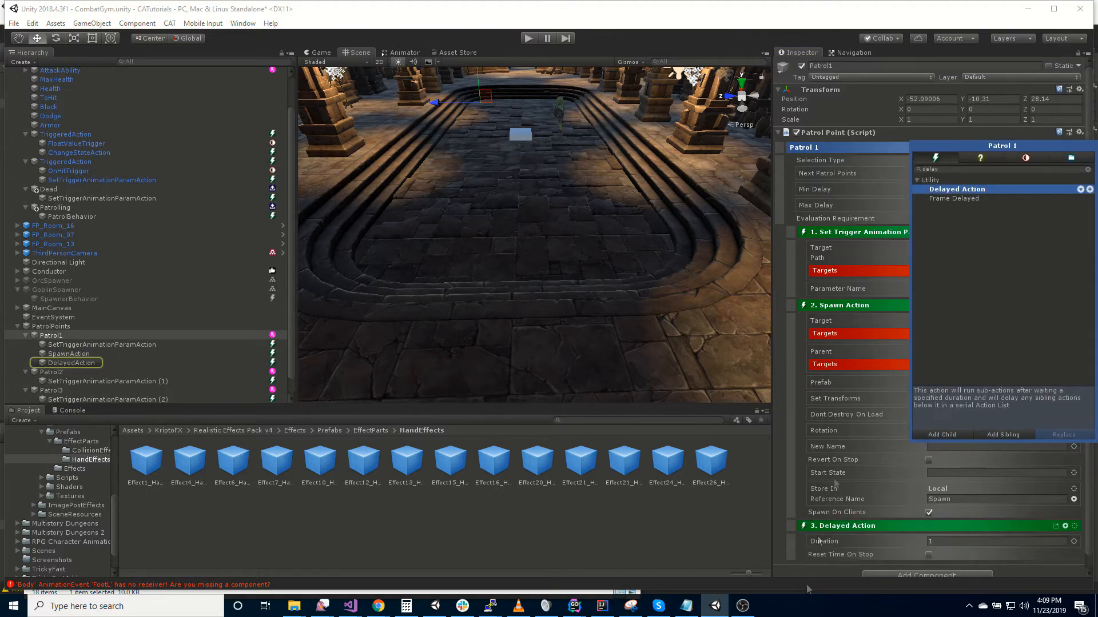
pyautogui.click(778, 553)
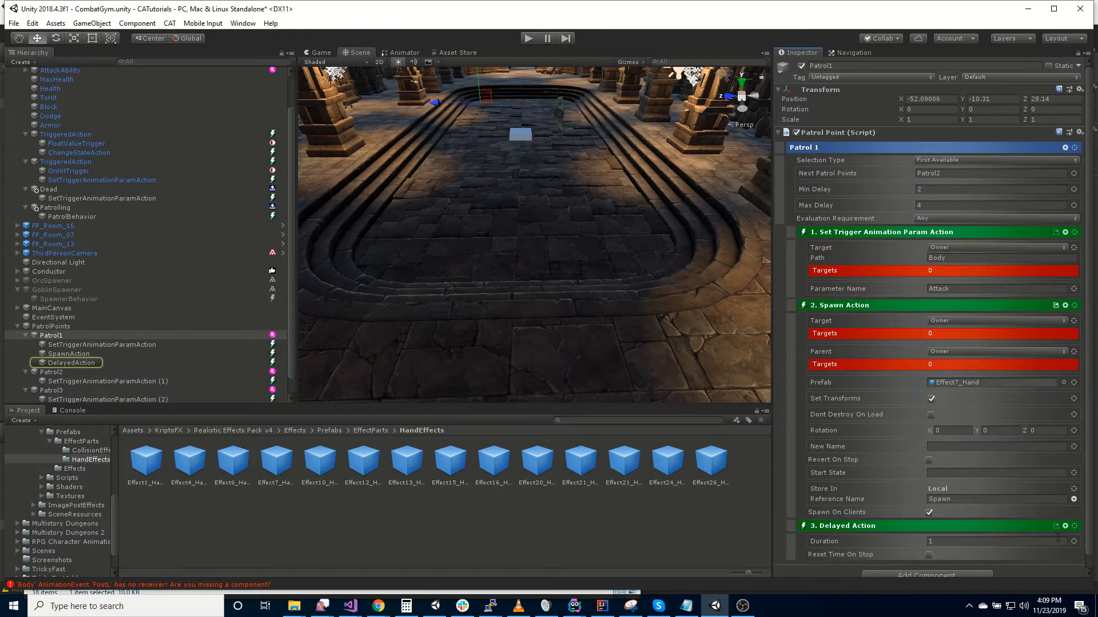
pyautogui.click(984, 543)
pyautogui.write('5')
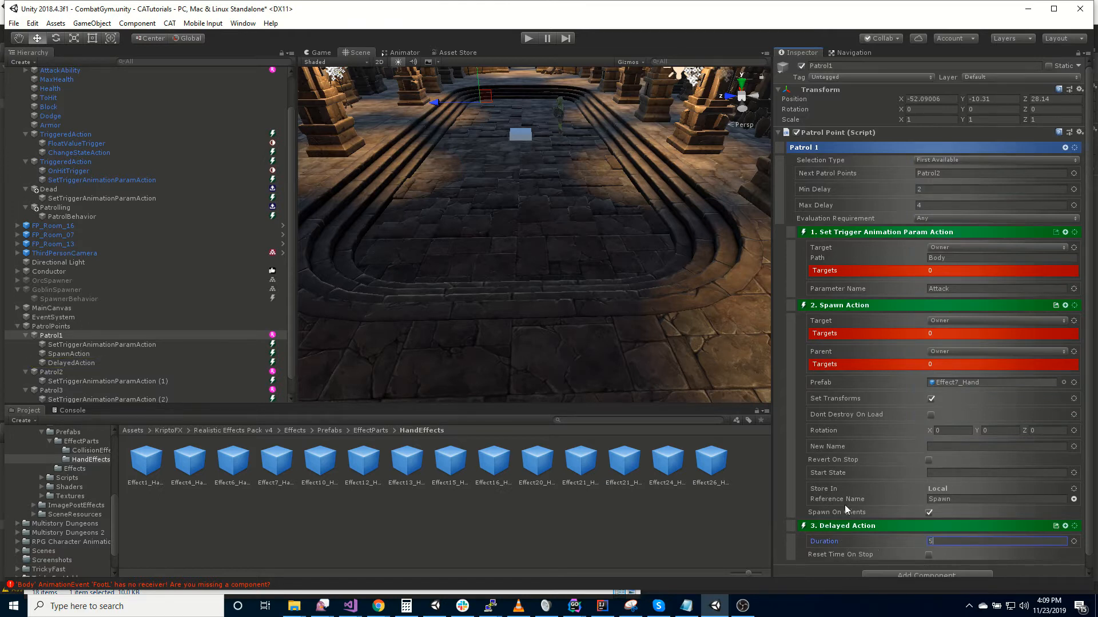
# Step: Add a Destroy Object action as a child of Patrol1's Delayed Action
pyautogui.scroll(-1, 846, 509)
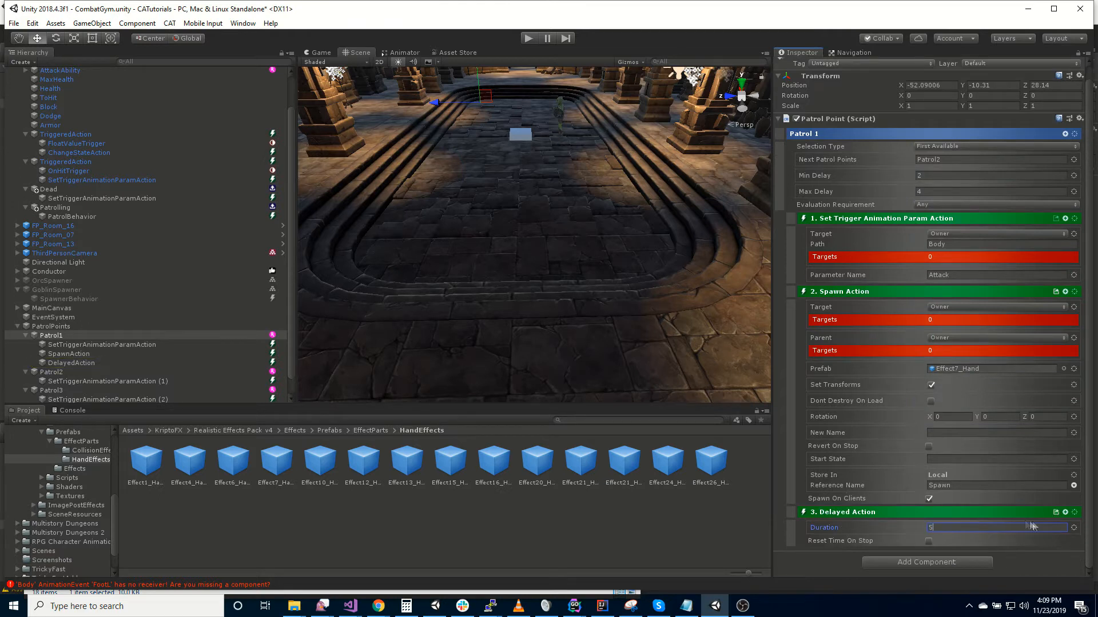
pyautogui.click(1066, 512)
pyautogui.write('dest')
pyautogui.click(963, 331)
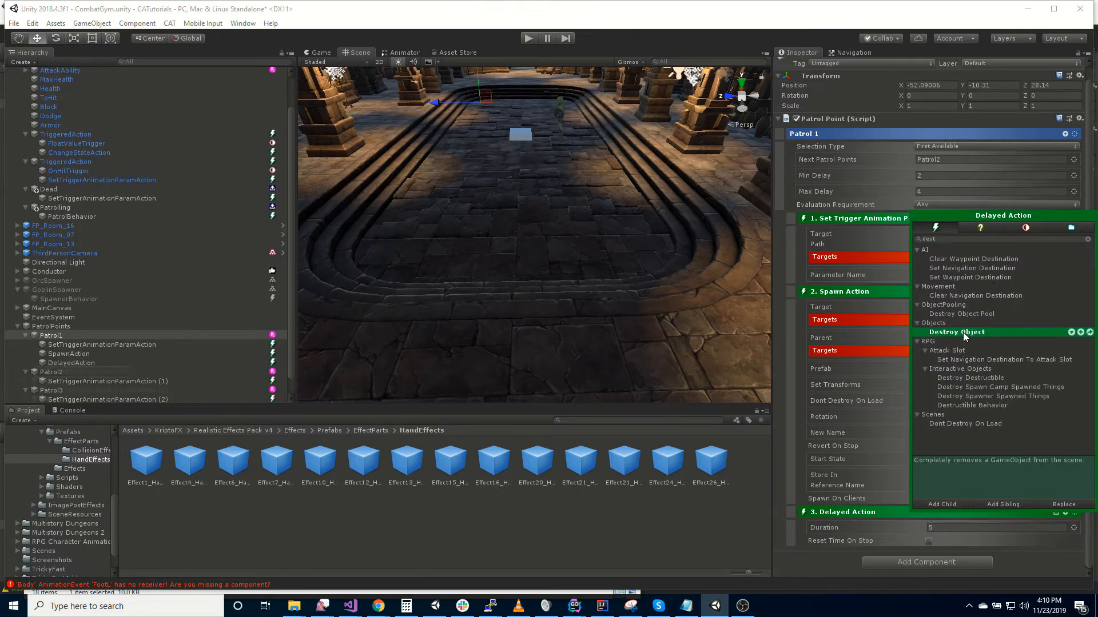
pyautogui.doubleClick(963, 332)
# Step: Set the Destroy Object action's Target to Local with the Reference Name Spawn
pyautogui.scroll(-3, 980, 503)
pyautogui.click(980, 516)
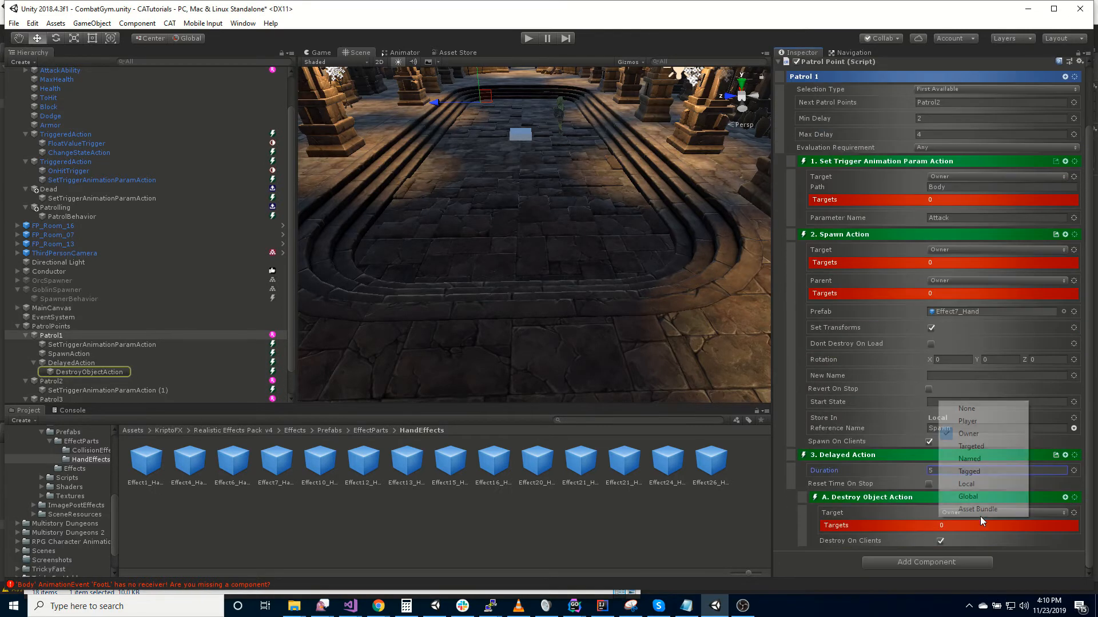
pyautogui.click(972, 485)
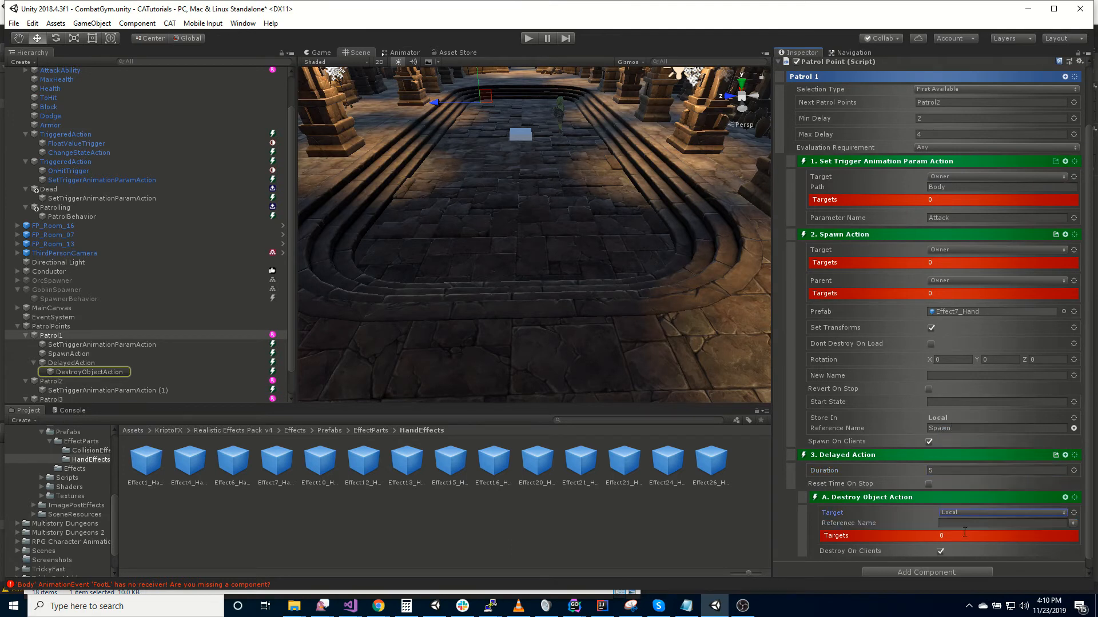
pyautogui.click(966, 522)
pyautogui.write('S[aw')
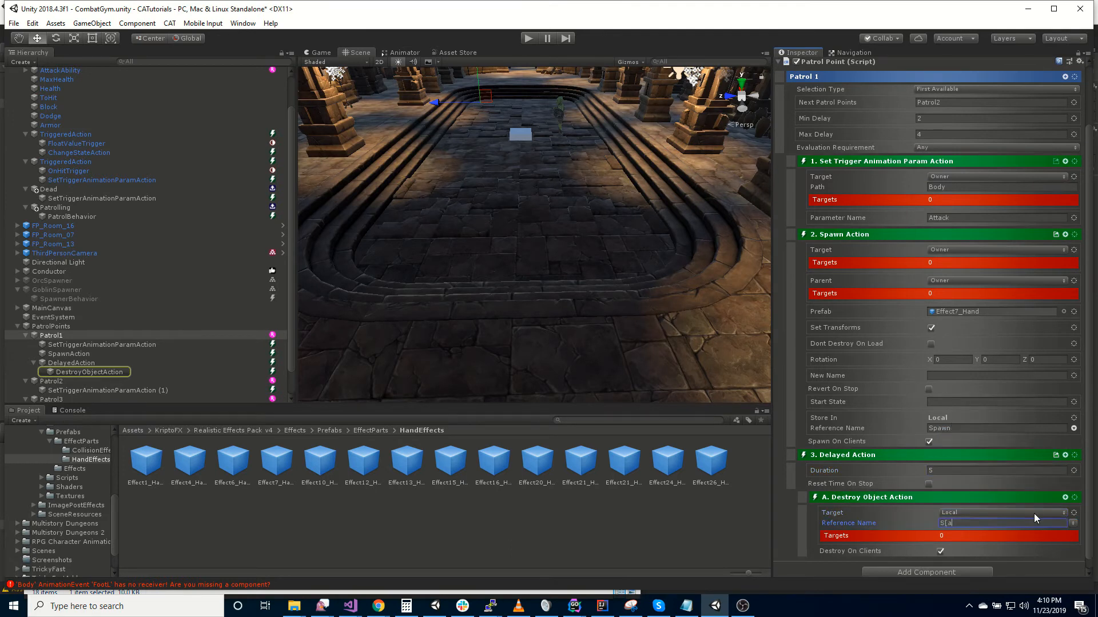
pyautogui.press('BackSpace')
pyautogui.press('BackSpace')
pyautogui.press('BackSpace')
pyautogui.write('pawn')
# Step: Copy Patrol1's Spawn Action and Delayed Action with its child, and paste them under Patrol2, Patrol3 and Patrol4
pyautogui.click(89, 354)
pyautogui.keyDown('shift'); pyautogui.click(90, 372); pyautogui.keyUp('shift')
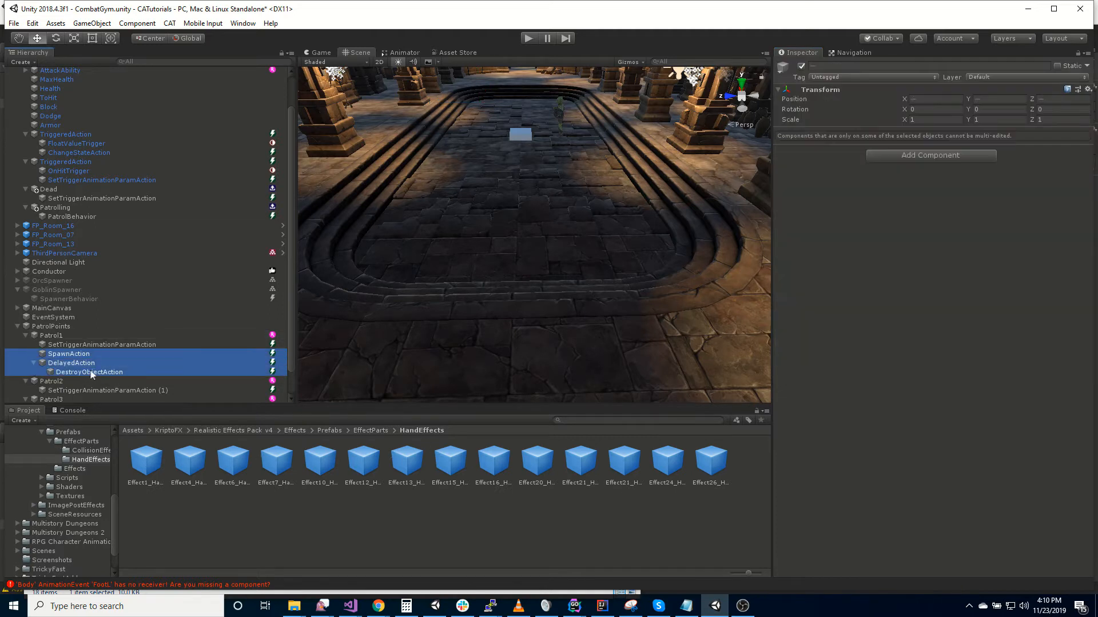
pyautogui.scroll(-1, 93, 369)
pyautogui.hotkey('ctrl', 'c')
pyautogui.click(70, 362)
pyautogui.hotkey('ctrl', 'v')
pyautogui.scroll(-1, 101, 386)
pyautogui.click(102, 382)
pyautogui.hotkey('ctrl', 'v')
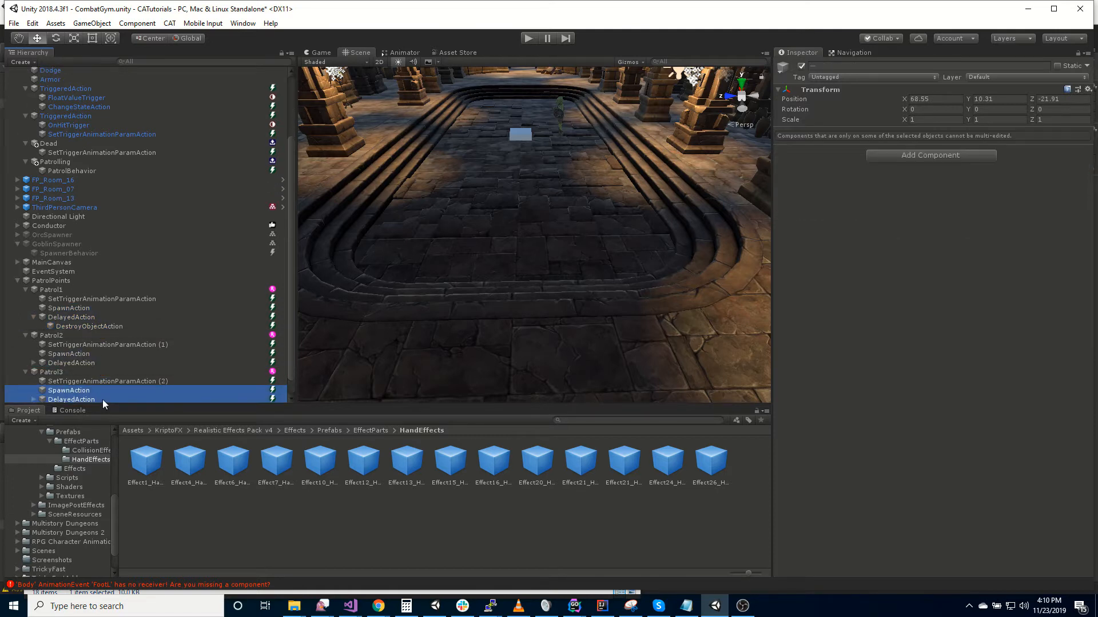
pyautogui.scroll(-1, 103, 394)
pyautogui.click(97, 398)
pyautogui.hotkey('ctrl', 'v')
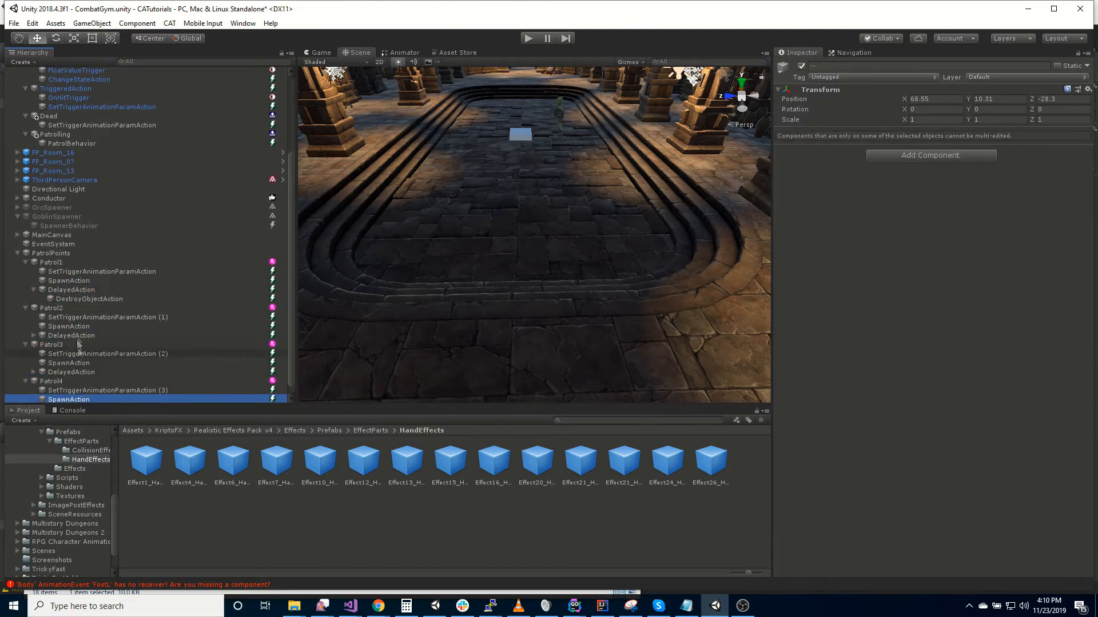
# Step: Assign the Effect1_Hand prefab to Patrol2's Spawn Action and Effect4_Hand to Patrol3's Spawn Action
pyautogui.click(73, 328)
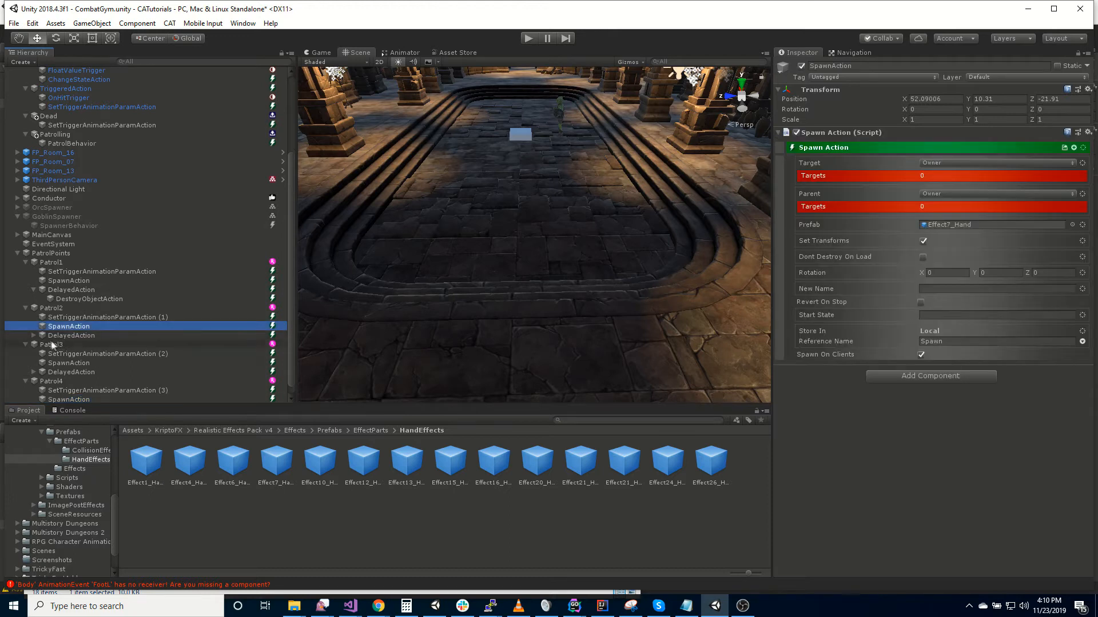
pyautogui.moveTo(151, 468); pyautogui.dragTo(963, 225)
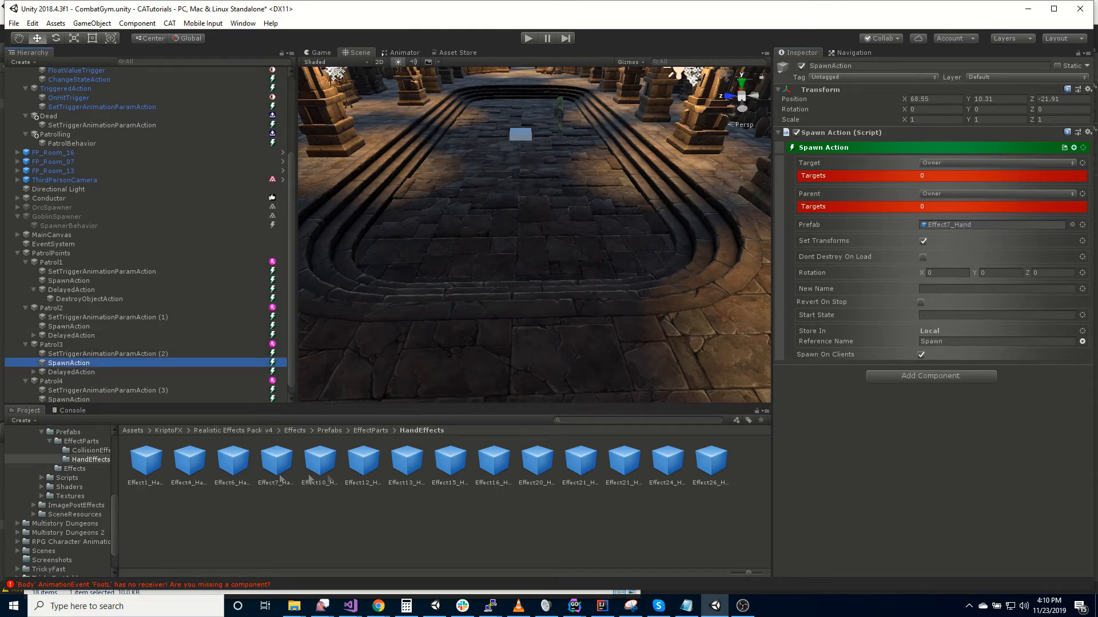
pyautogui.moveTo(192, 472); pyautogui.dragTo(966, 225)
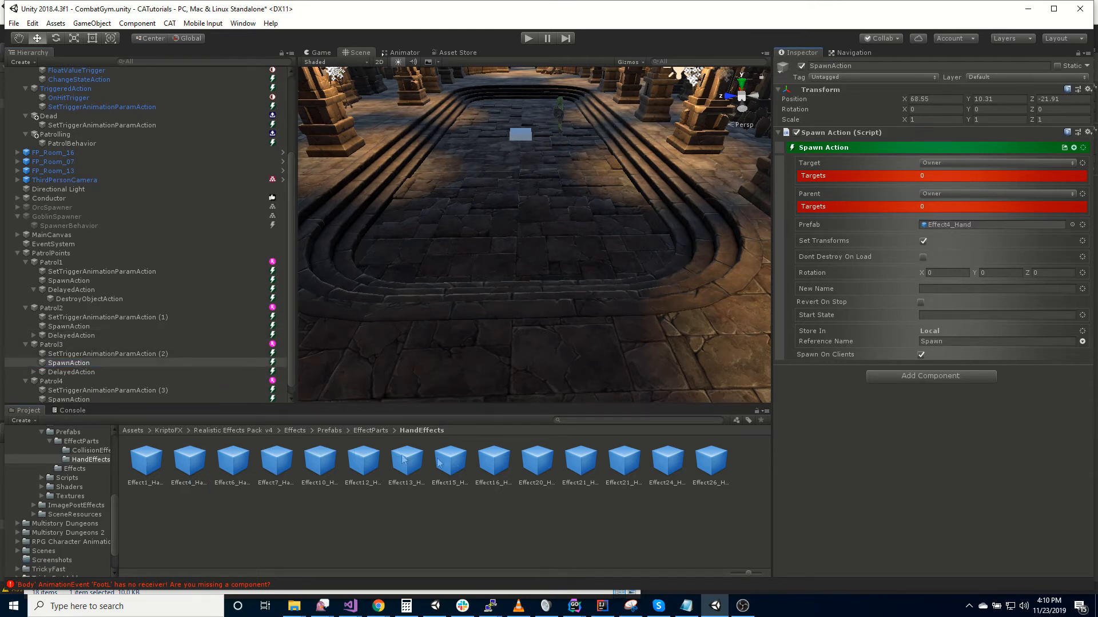
# Step: Assign the Effect16_Hand prefab to Patrol4's Spawn Action and run the scene
pyautogui.scroll(-1, 160, 372)
pyautogui.click(149, 382)
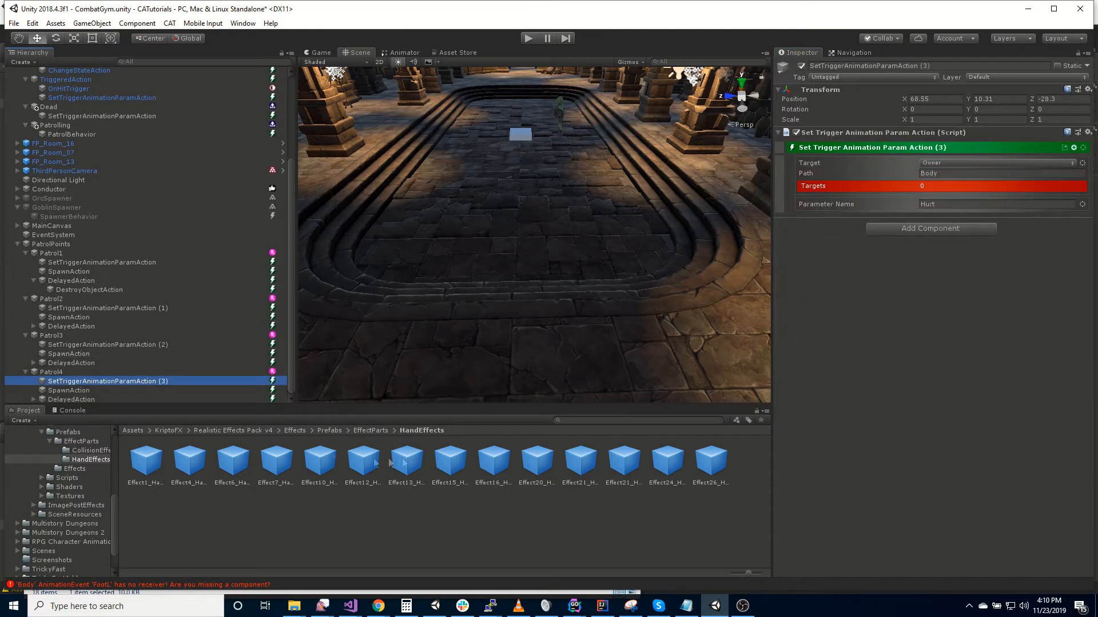
pyautogui.moveTo(463, 463); pyautogui.dragTo(888, 366)
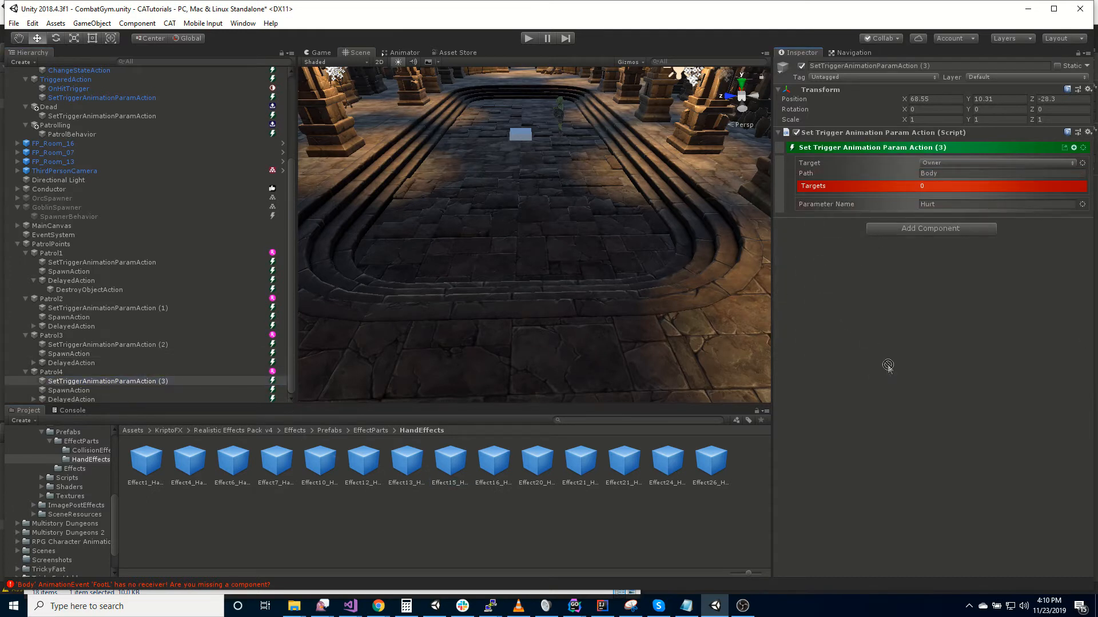
pyautogui.click(86, 391)
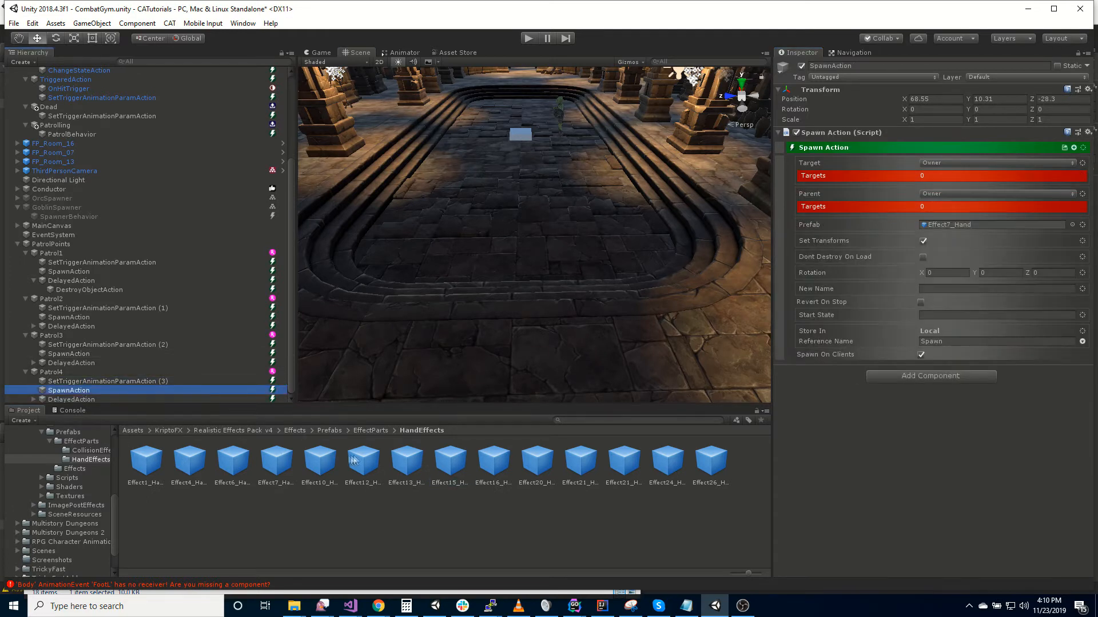
pyautogui.moveTo(502, 468); pyautogui.dragTo(954, 236)
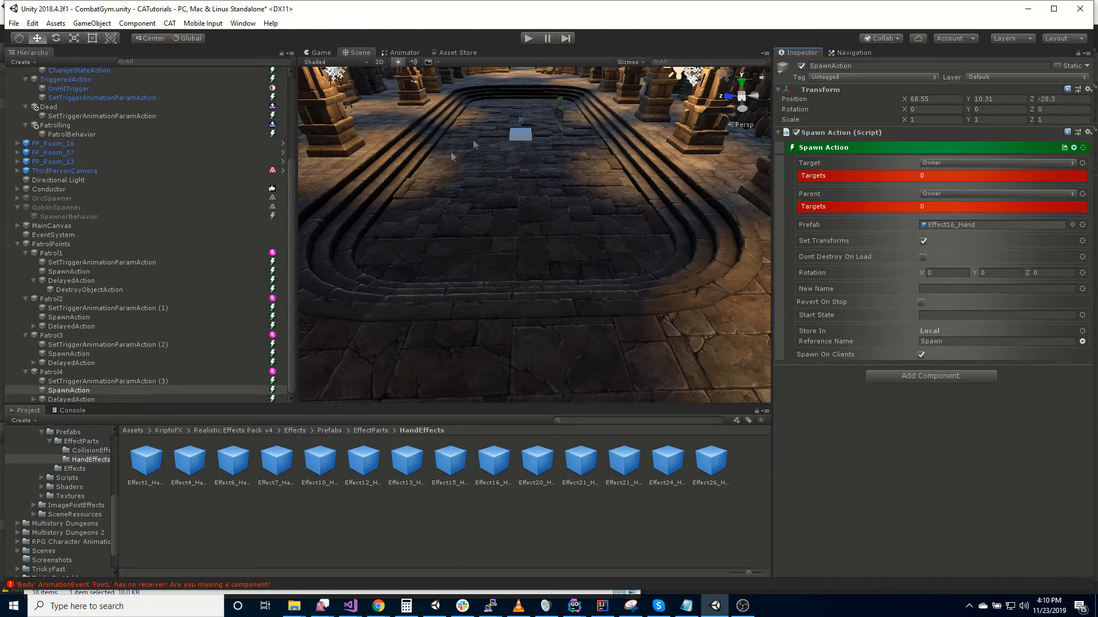
pyautogui.click(535, 39)
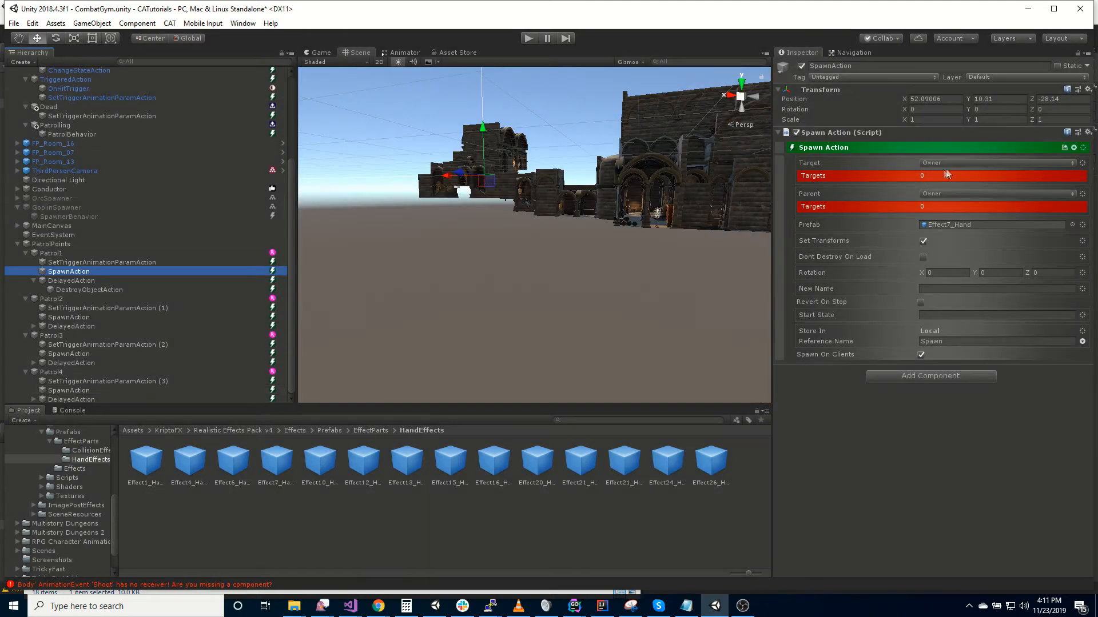
# Step: Set the Target to None on the Spawn Actions of Patrol1, Patrol2, Patrol3 and Patrol4
pyautogui.click(961, 164)
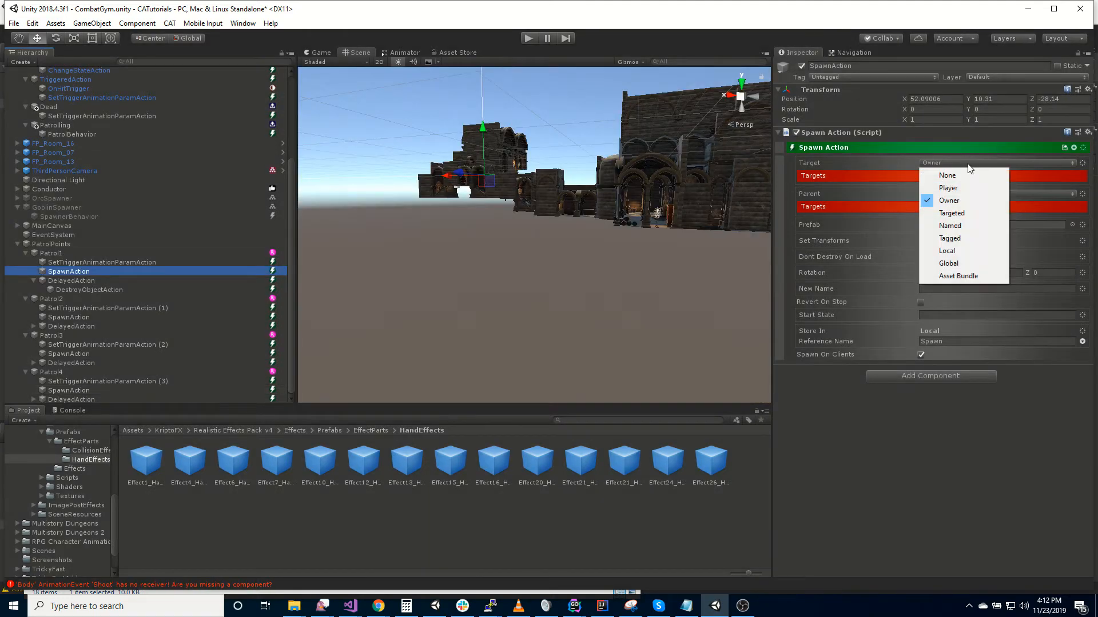
pyautogui.click(944, 173)
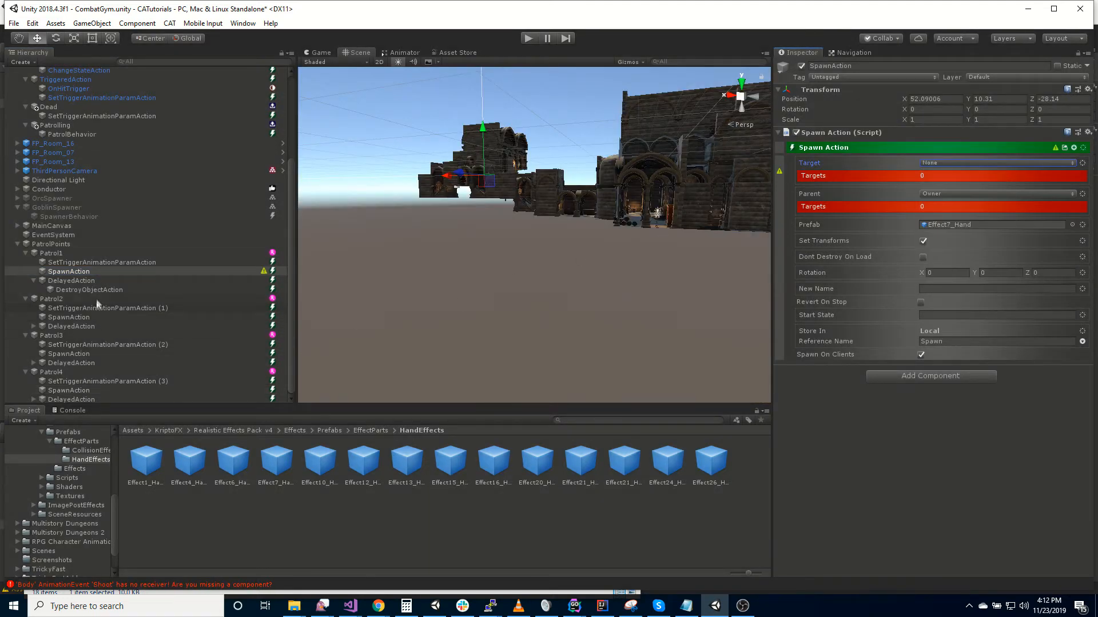
pyautogui.click(105, 317)
pyautogui.click(986, 163)
pyautogui.click(986, 174)
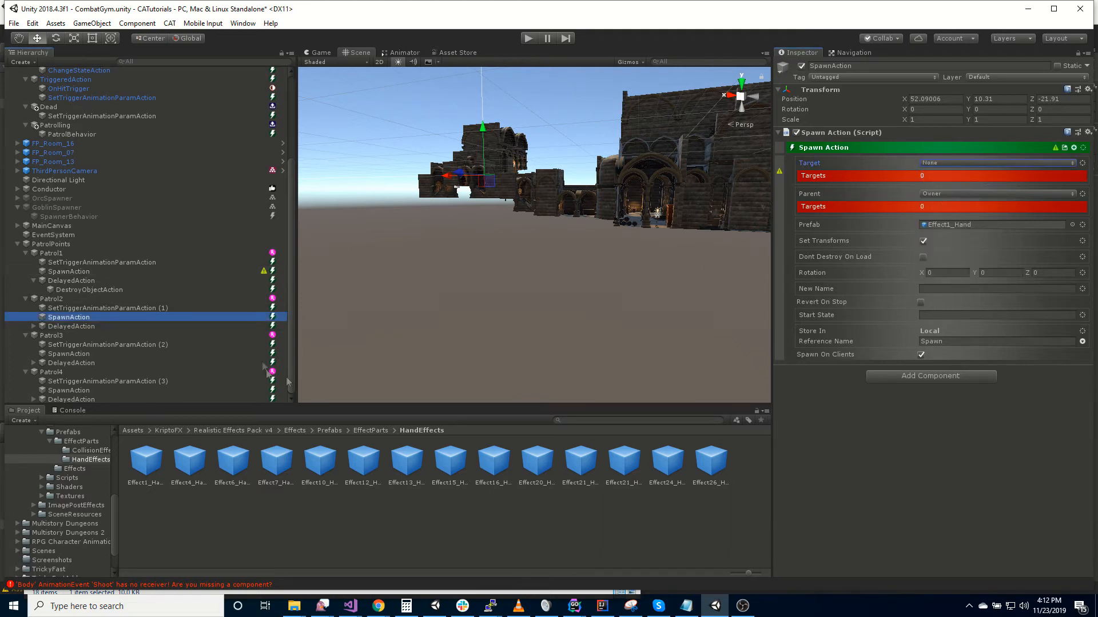
pyautogui.click(102, 354)
pyautogui.click(974, 164)
pyautogui.click(973, 176)
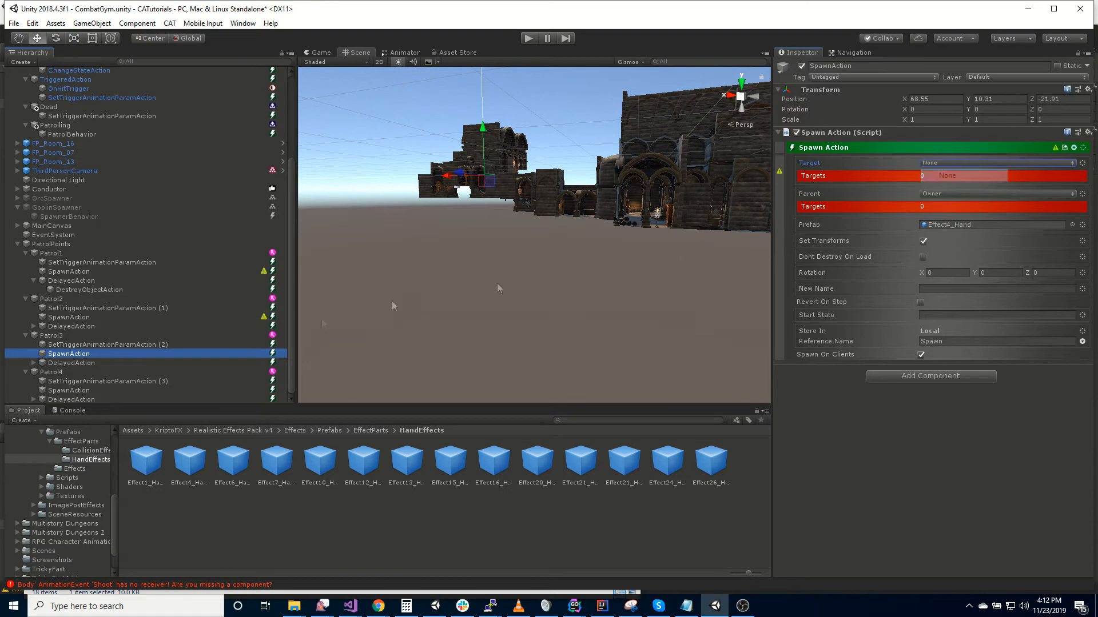
pyautogui.click(104, 391)
pyautogui.click(952, 164)
pyautogui.click(953, 174)
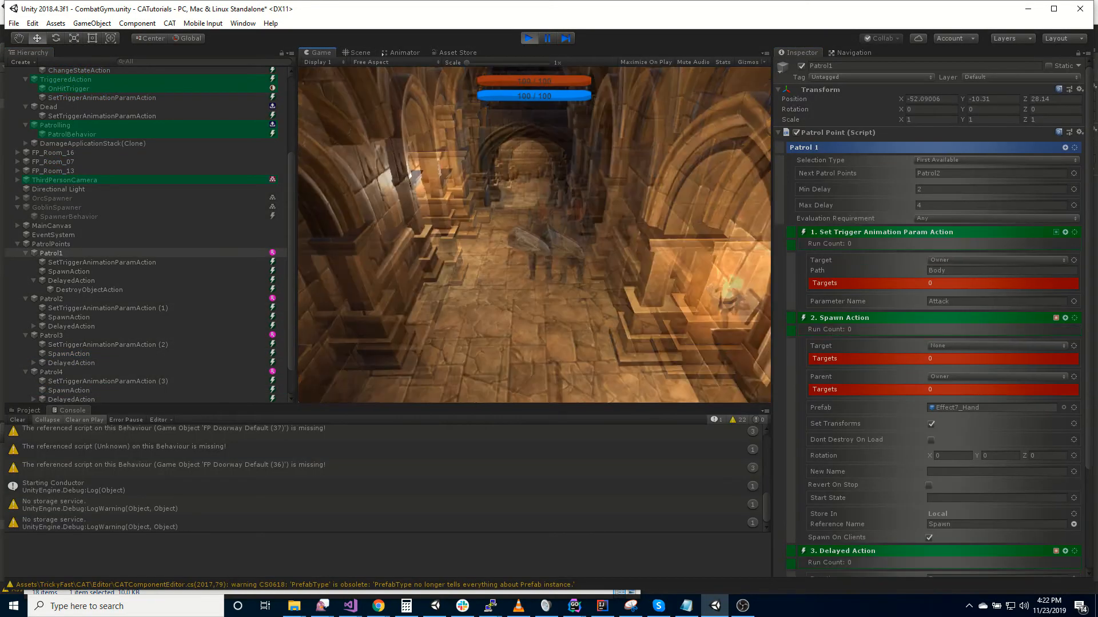
# Step: Walk the character to the patrol area in the running scene to check the goblin's behavior, and stop play mode
pyautogui.press('w')
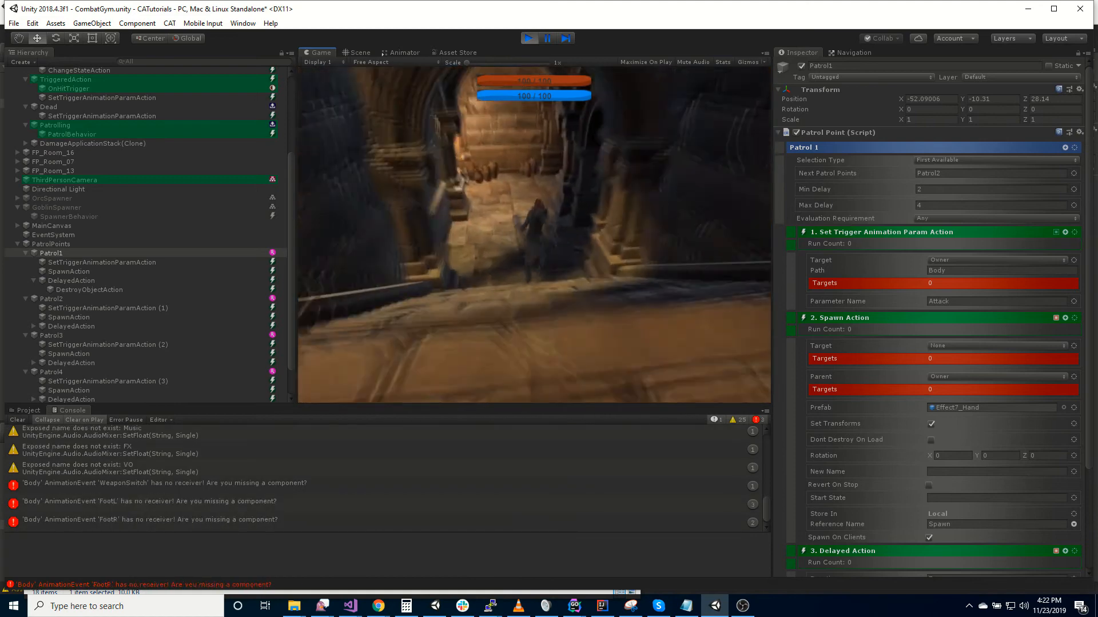
pyautogui.press('w')
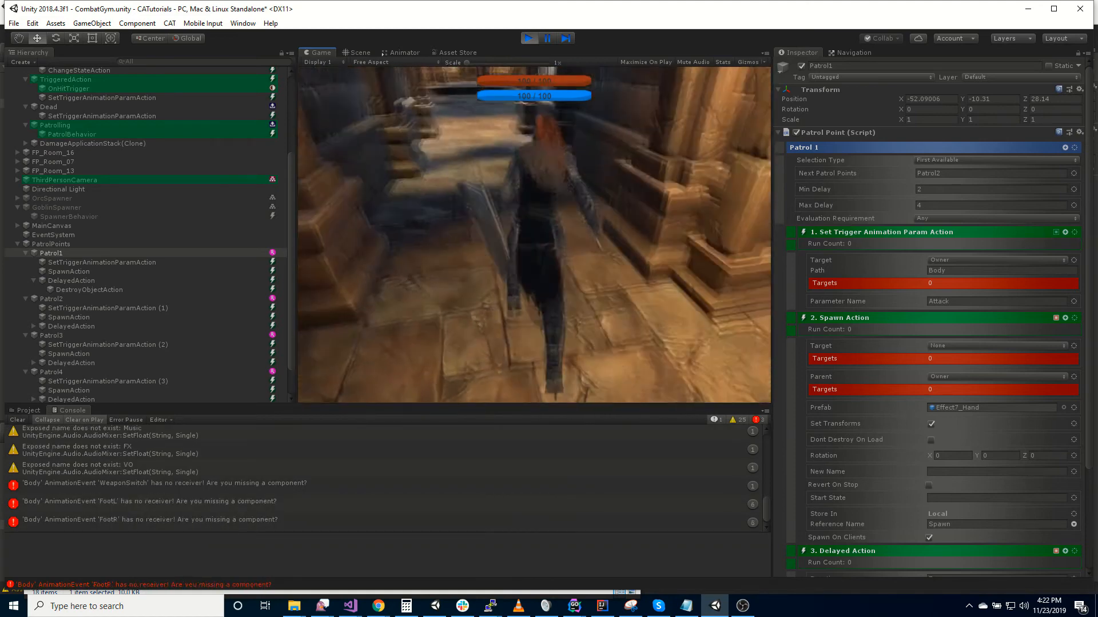
pyautogui.press('w')
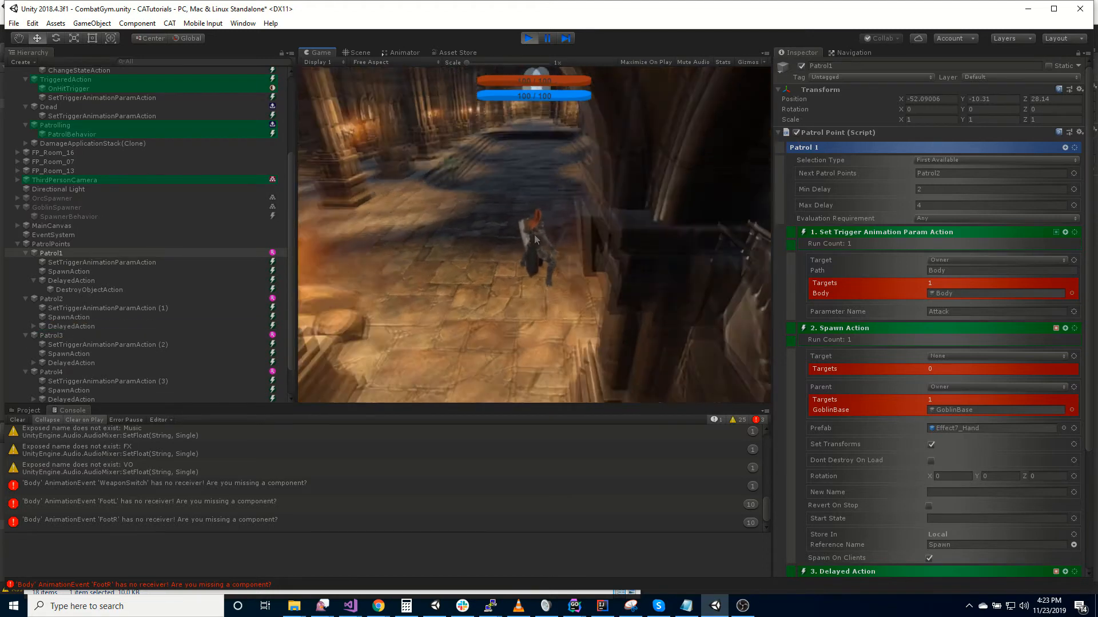
pyautogui.click(527, 39)
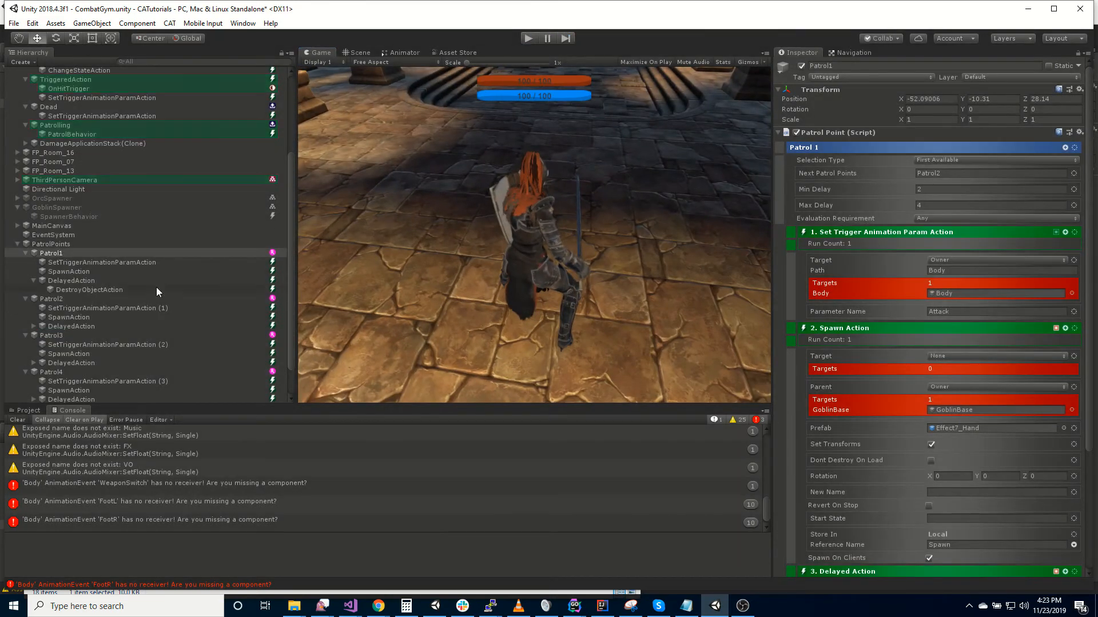
# Step: Set the Duration to 2 on the Delayed Actions of Patrol1, Patrol2, Patrol3 and Patrol4
pyautogui.click(108, 281)
pyautogui.click(889, 162)
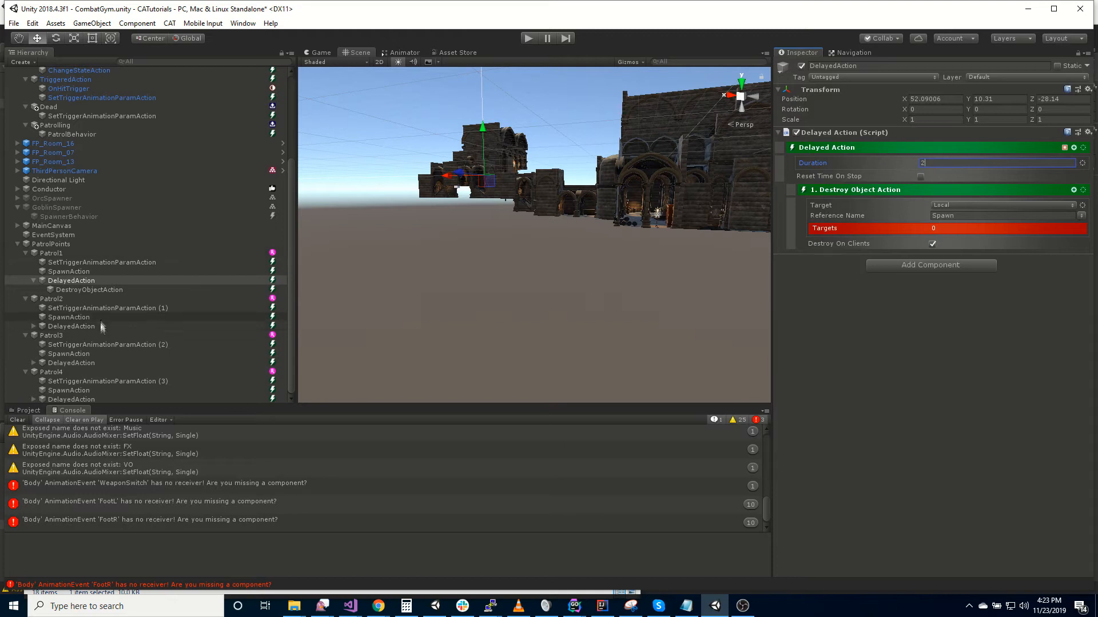
pyautogui.click(171, 327)
pyautogui.click(939, 163)
pyautogui.write('2')
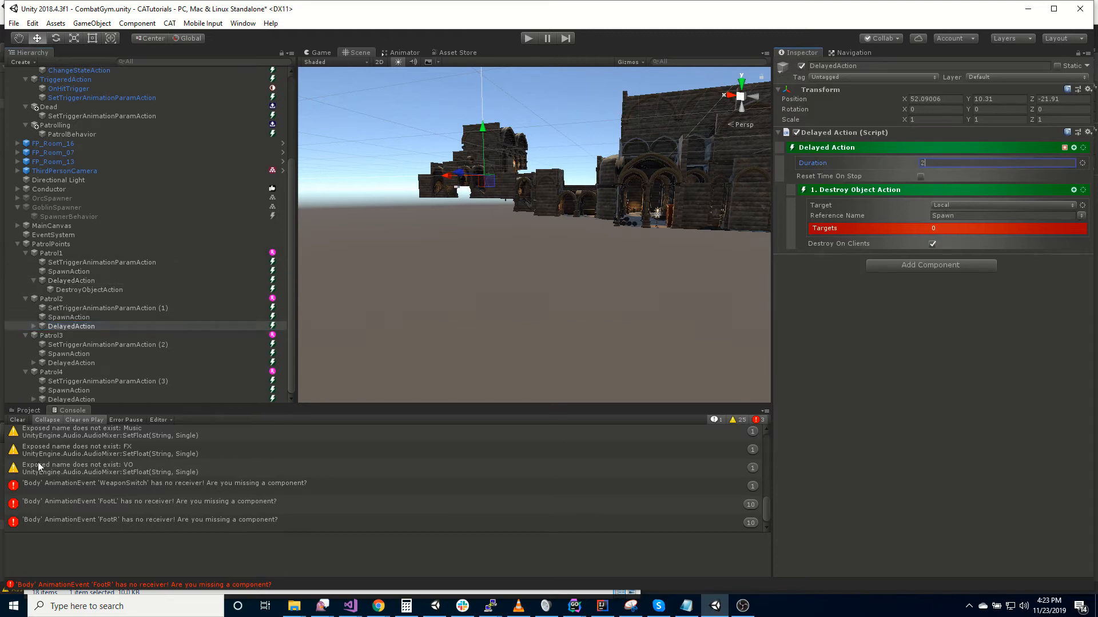
pyautogui.click(87, 362)
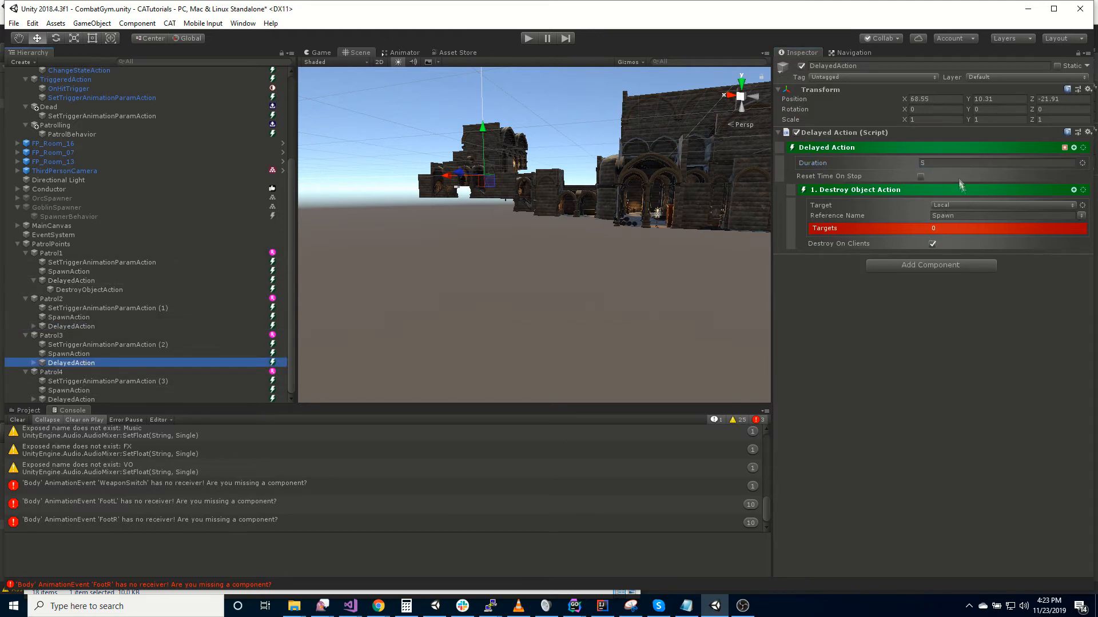
pyautogui.click(850, 164)
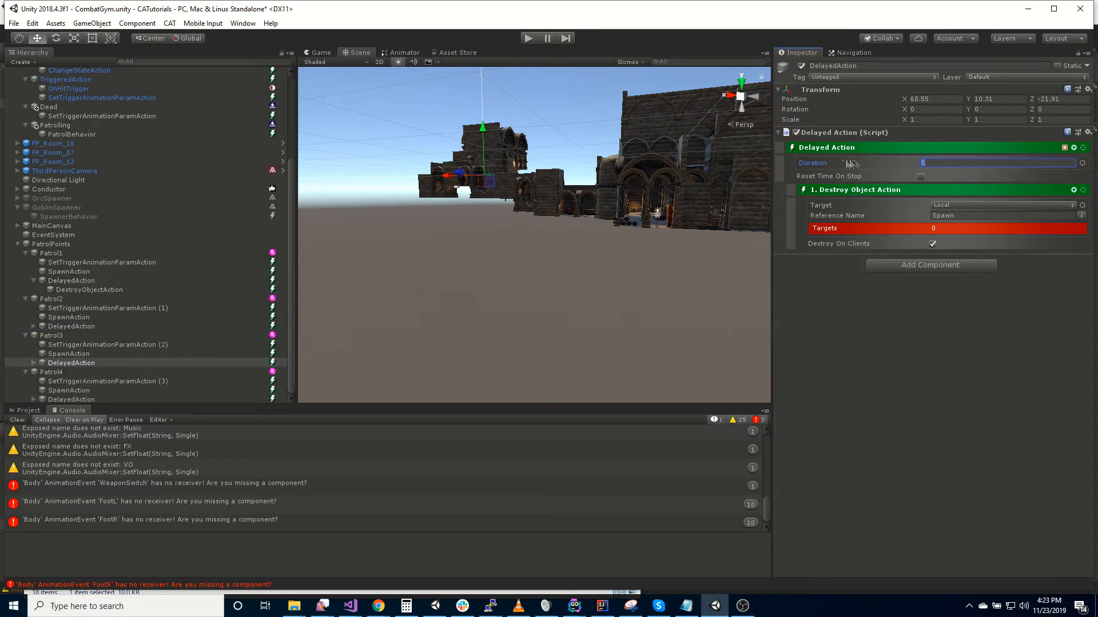
pyautogui.click(91, 399)
pyautogui.click(993, 163)
pyautogui.write('2')
pyautogui.press('Return')
# Step: Play-test the scene, following the goblin around its patrol points to check the animations and hand effects, and stop play mode
pyautogui.click(529, 39)
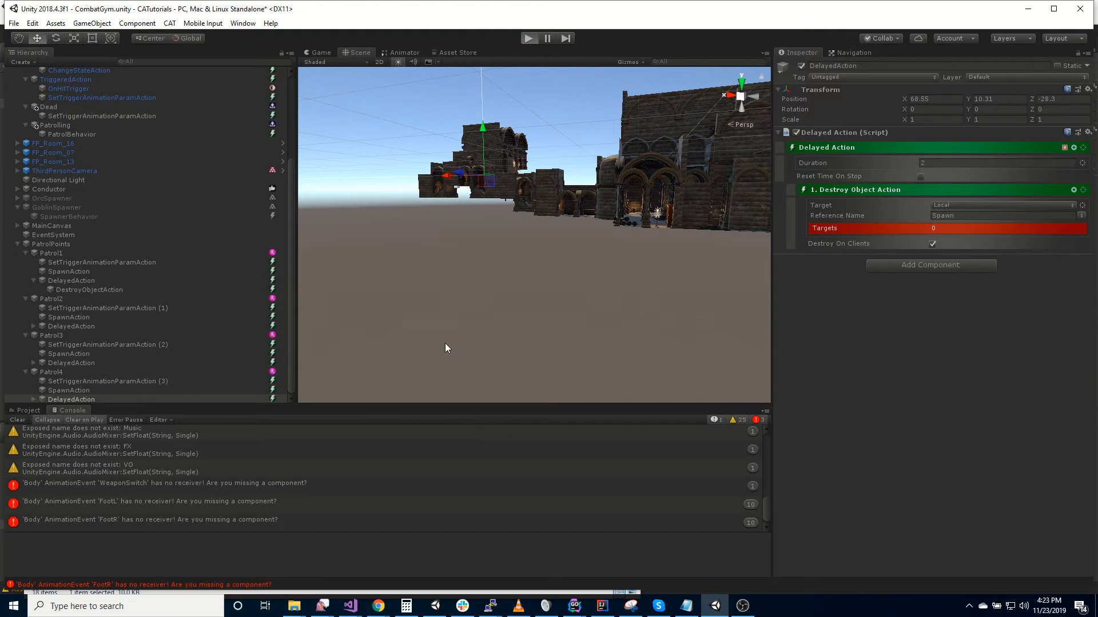
pyautogui.press('w')
pyautogui.press('w')
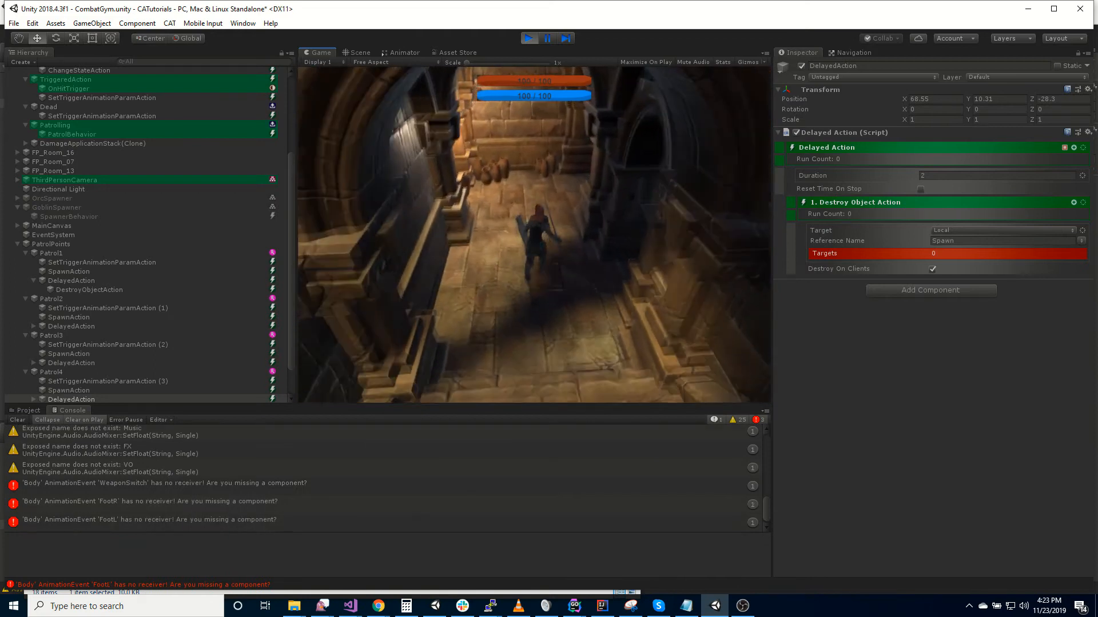
pyautogui.press('w')
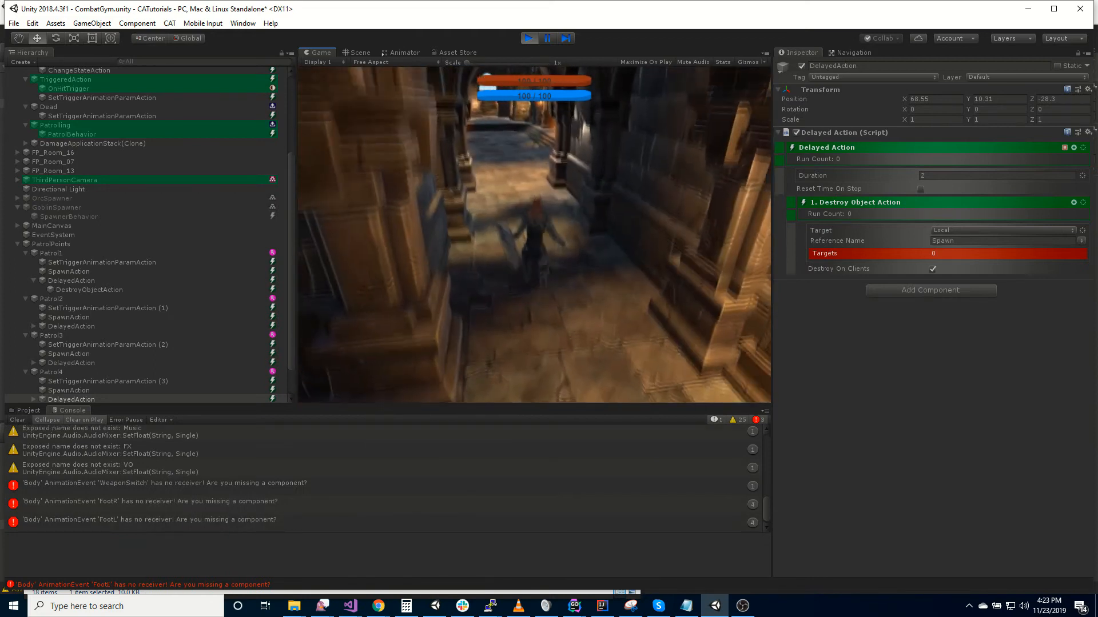
pyautogui.press('w')
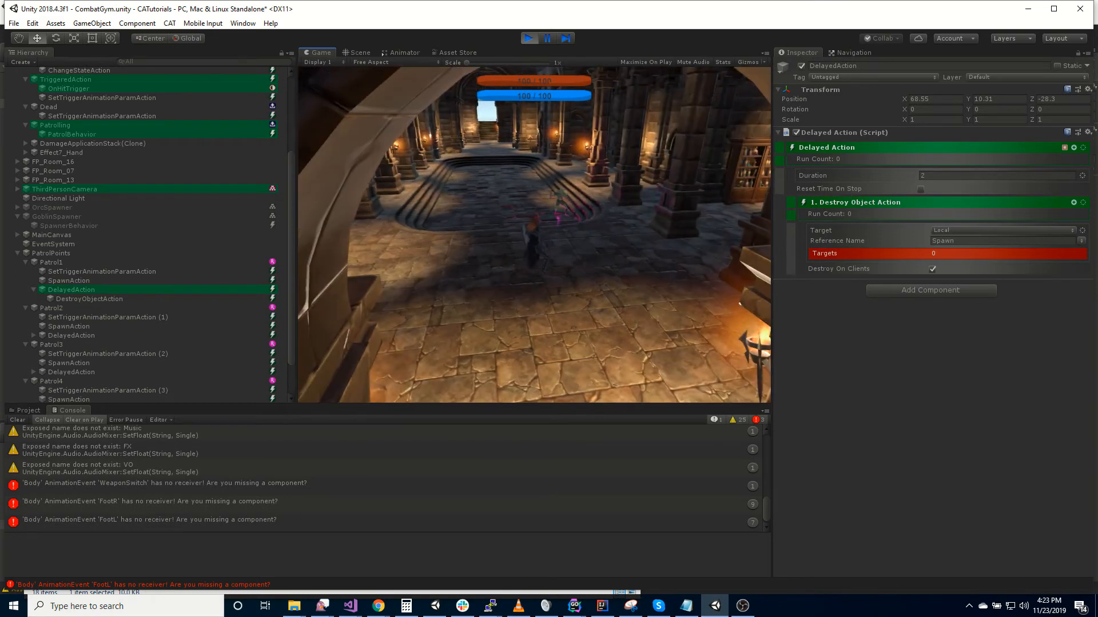
pyautogui.press('w')
pyautogui.press('w')
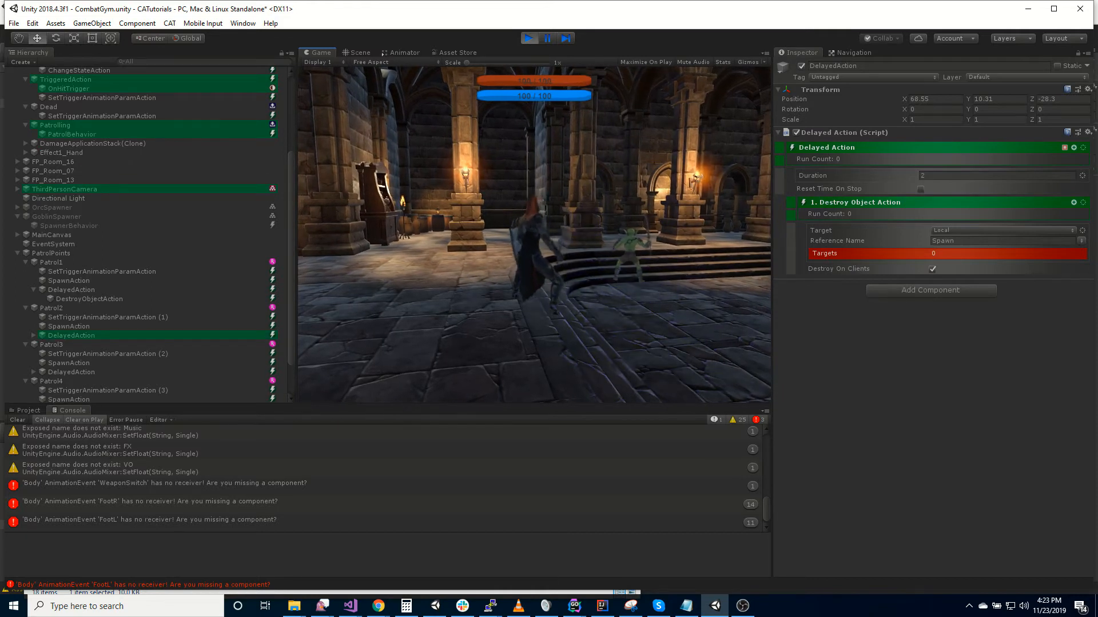
pyautogui.press('w')
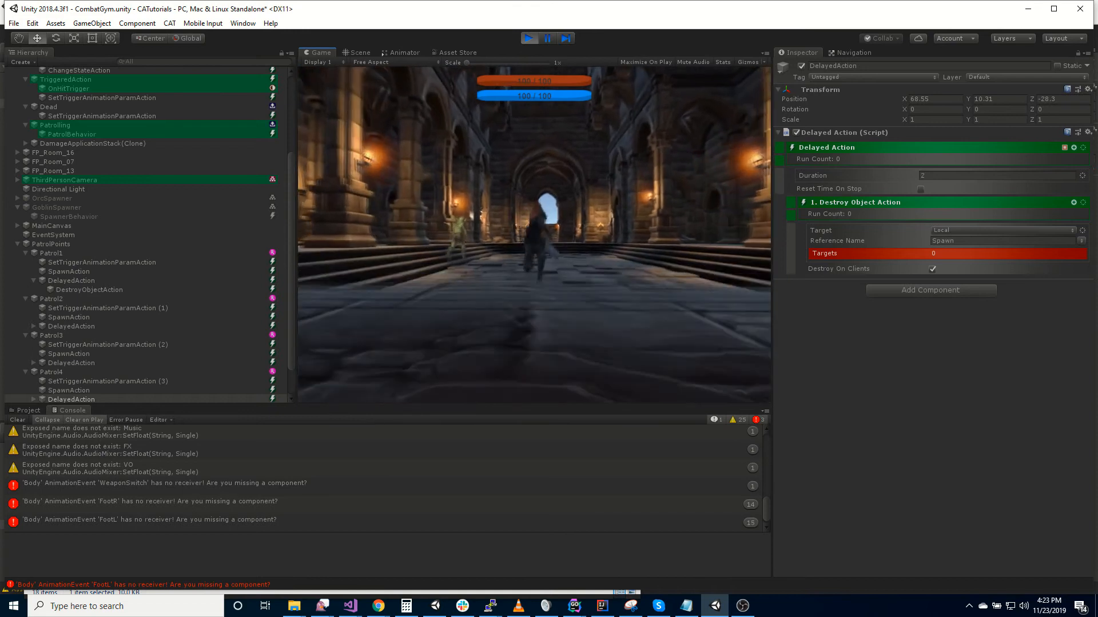
pyautogui.press('w')
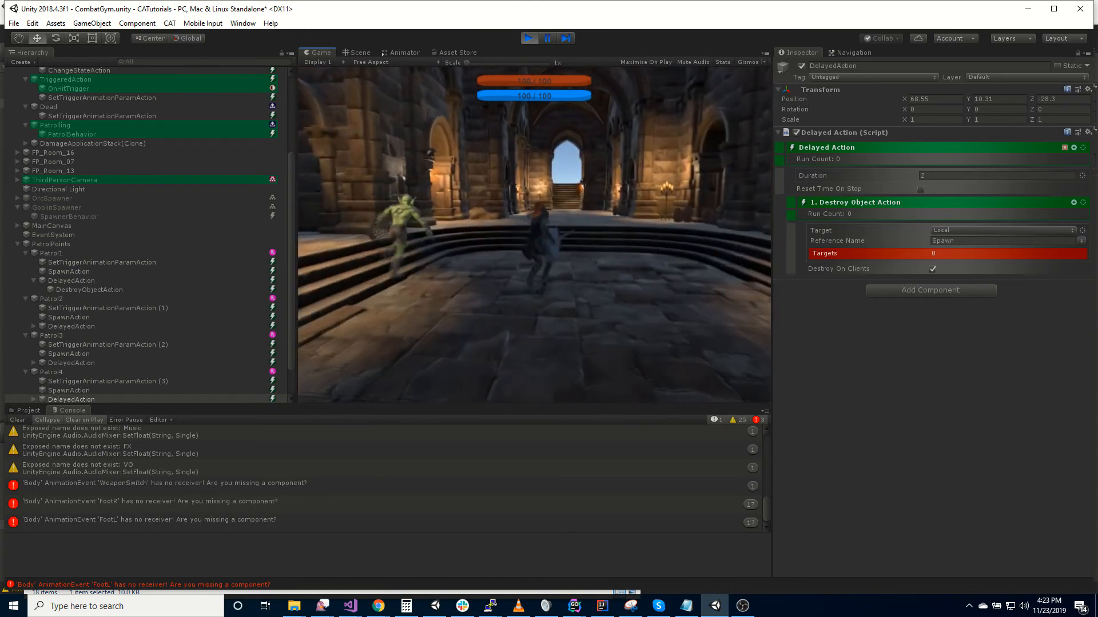
pyautogui.press('w')
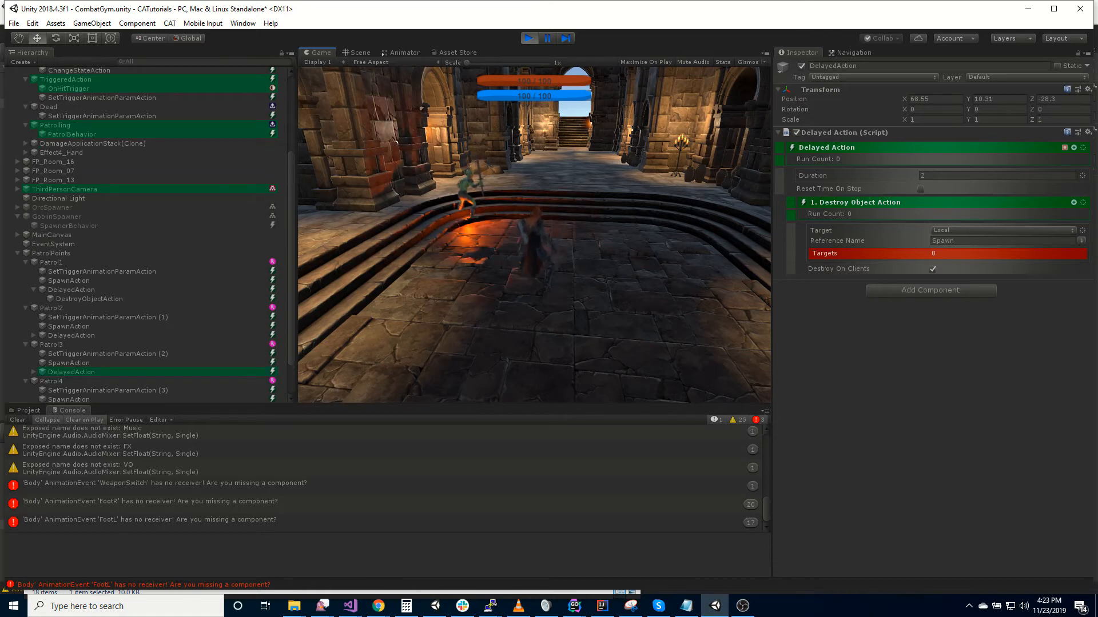
pyautogui.press('a')
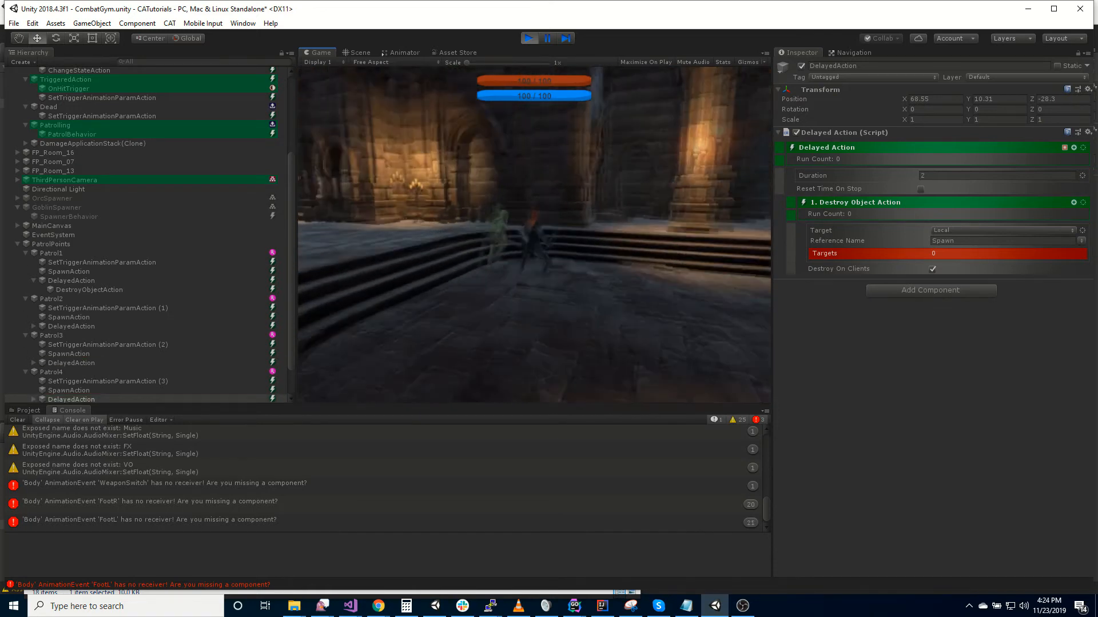
pyautogui.press('w')
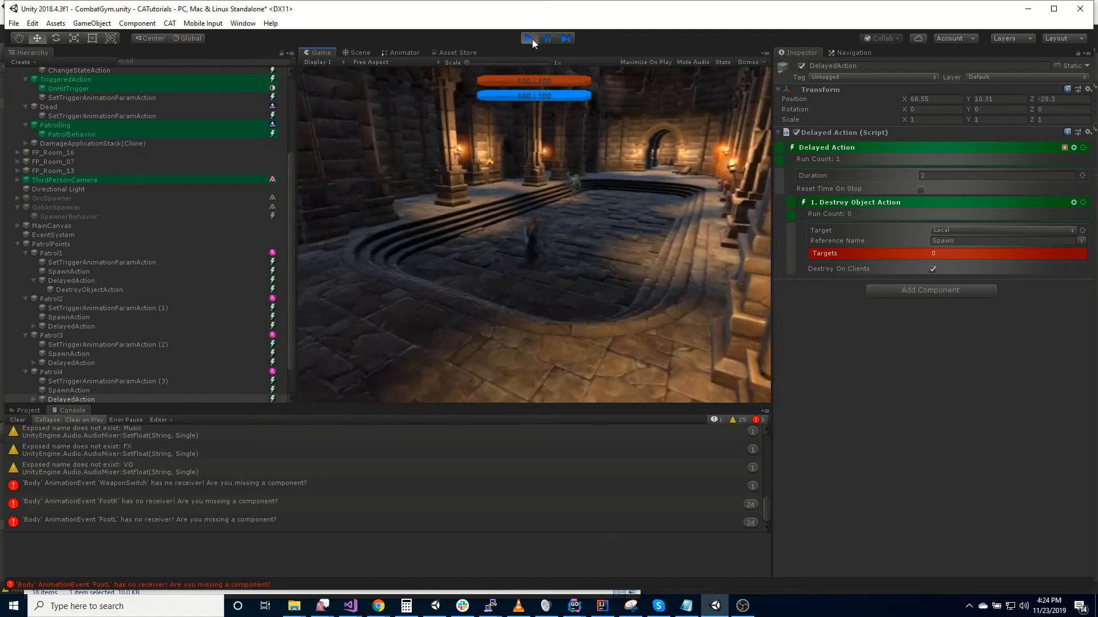
pyautogui.click(529, 39)
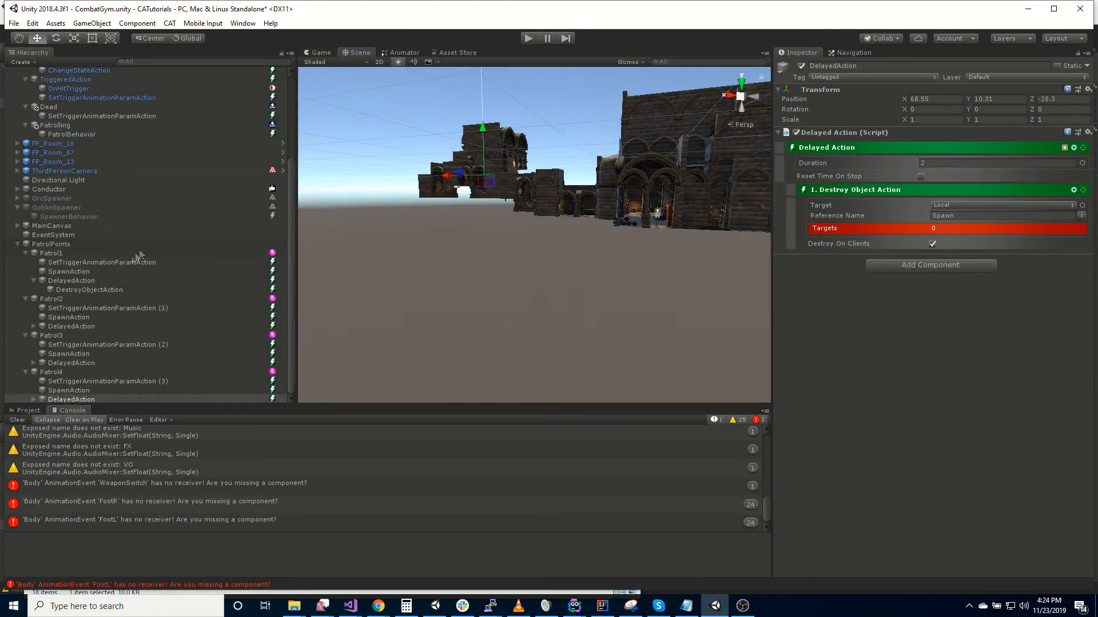
# Step: Add a Proximity Condition to the Patrol1 patrol point
pyautogui.click(90, 248)
pyautogui.click(115, 253)
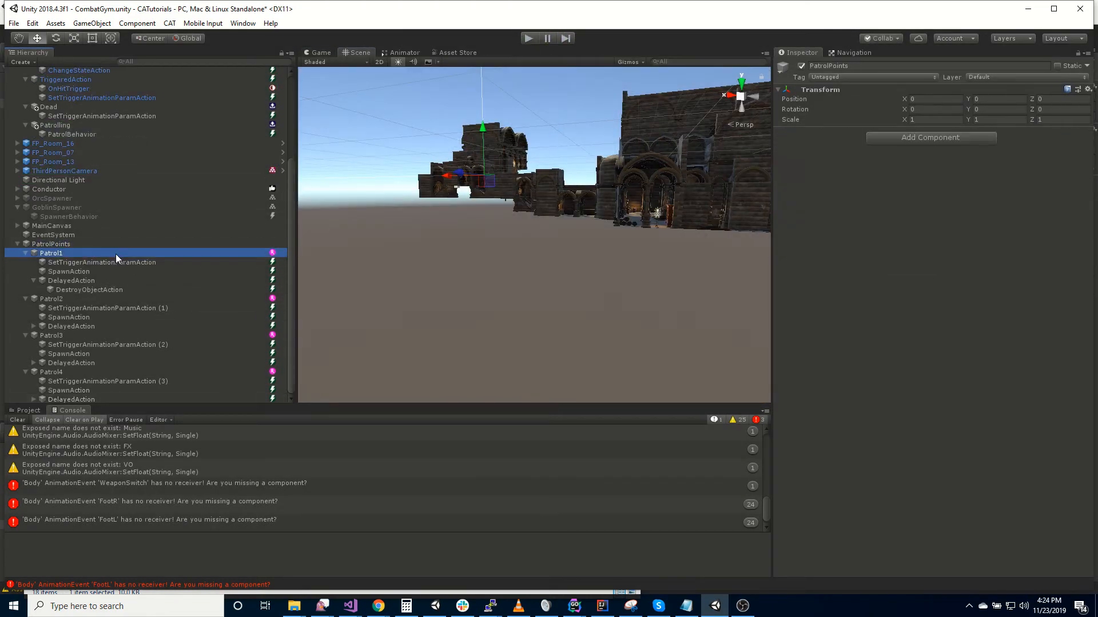
pyautogui.click(123, 262)
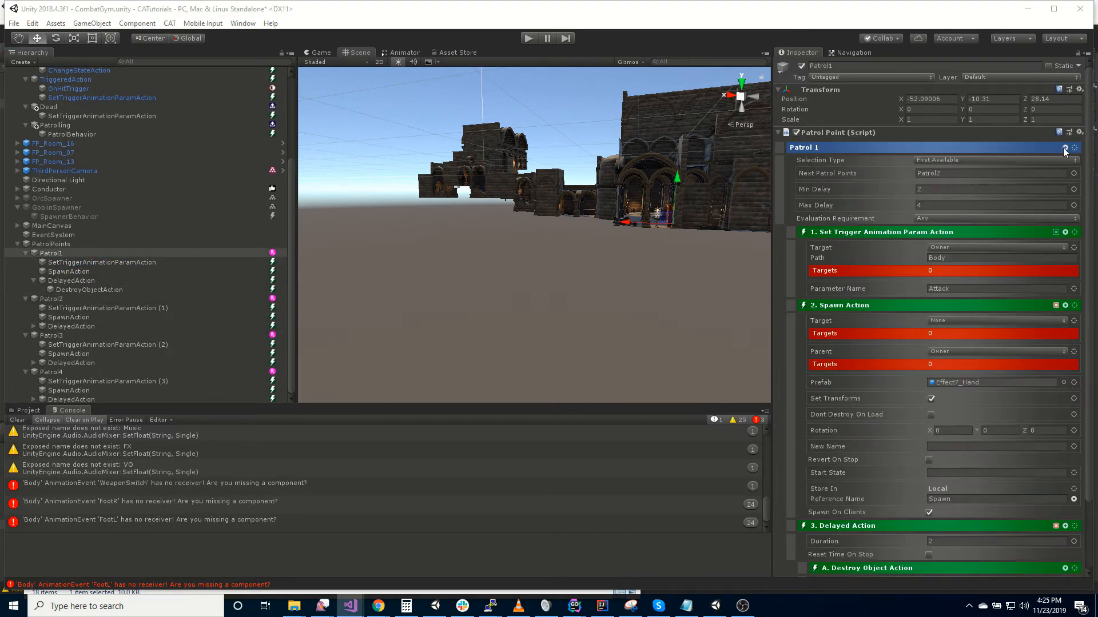
pyautogui.click(1064, 147)
pyautogui.click(1065, 146)
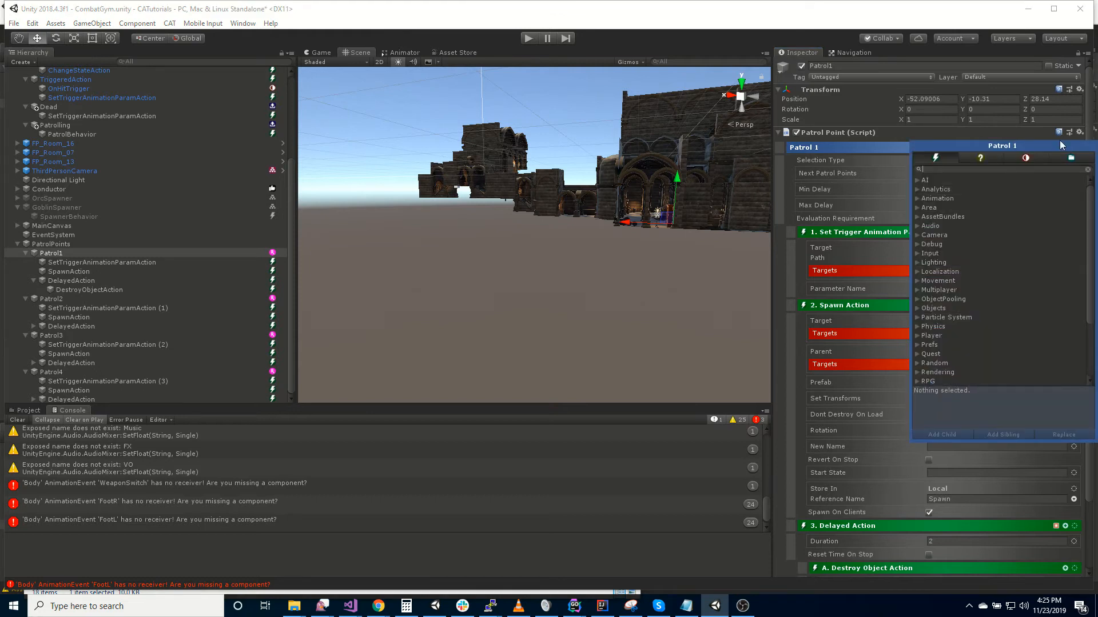
pyautogui.write('p')
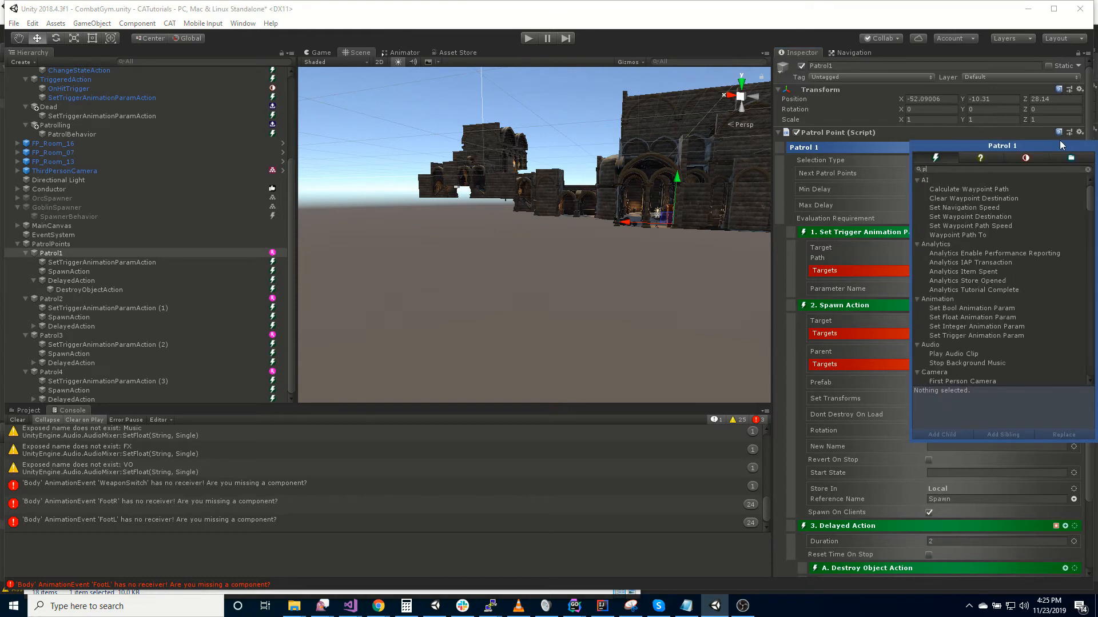
pyautogui.click(981, 158)
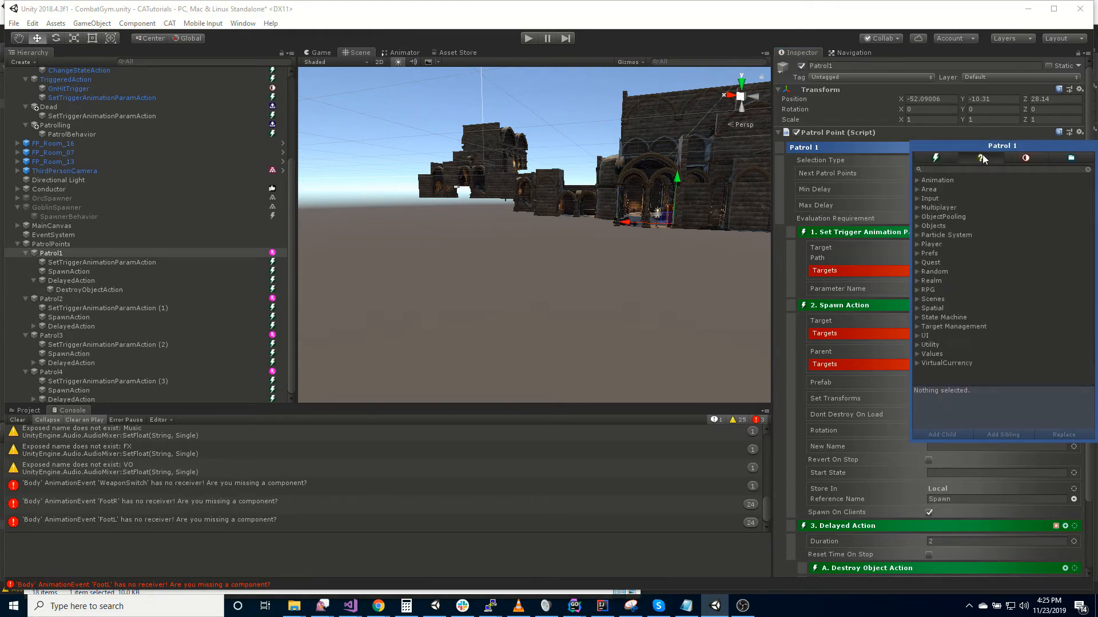
pyautogui.write('prox')
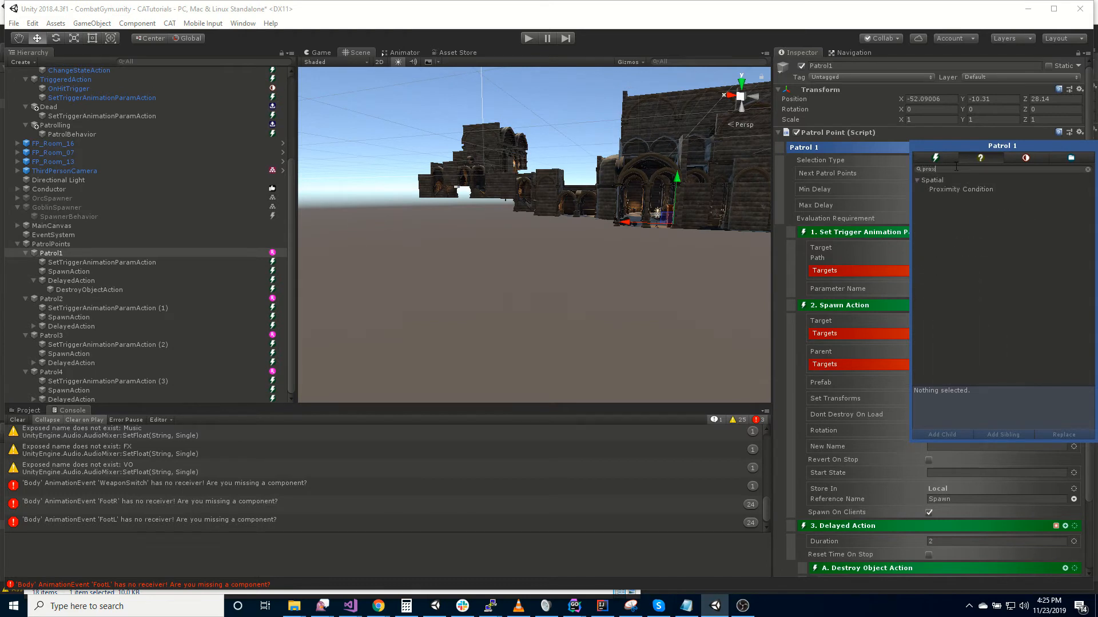
pyautogui.click(957, 193)
# Step: Move the ProximityCondition directly under Patrol1 and delete the leftover ConditionalAction
pyautogui.click(76, 300)
pyautogui.click(77, 308)
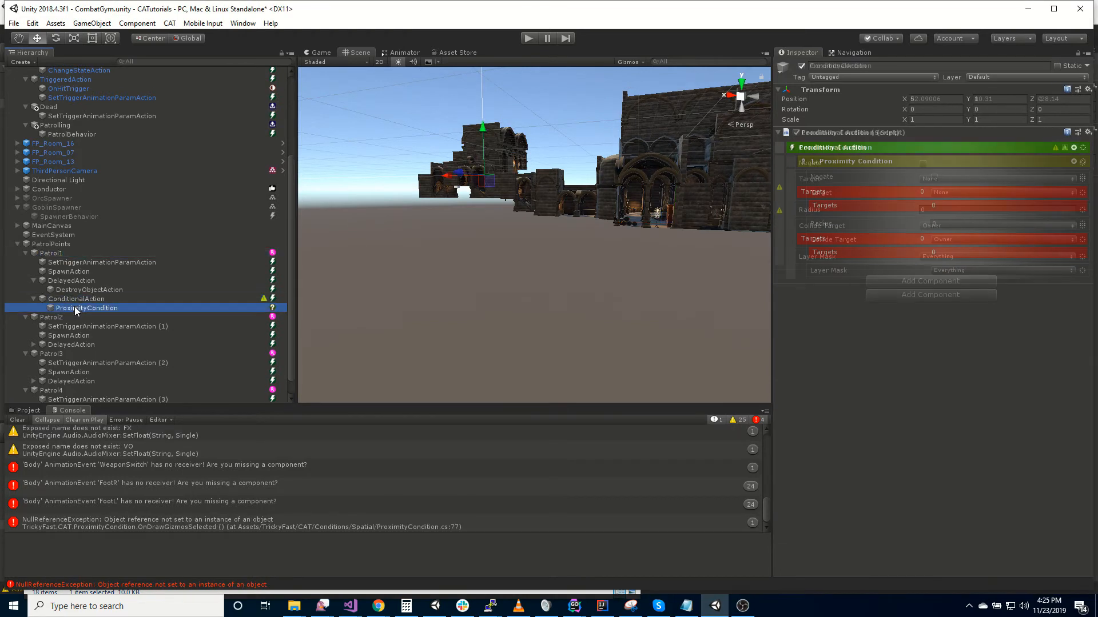
pyautogui.moveTo(77, 308); pyautogui.dragTo(61, 254)
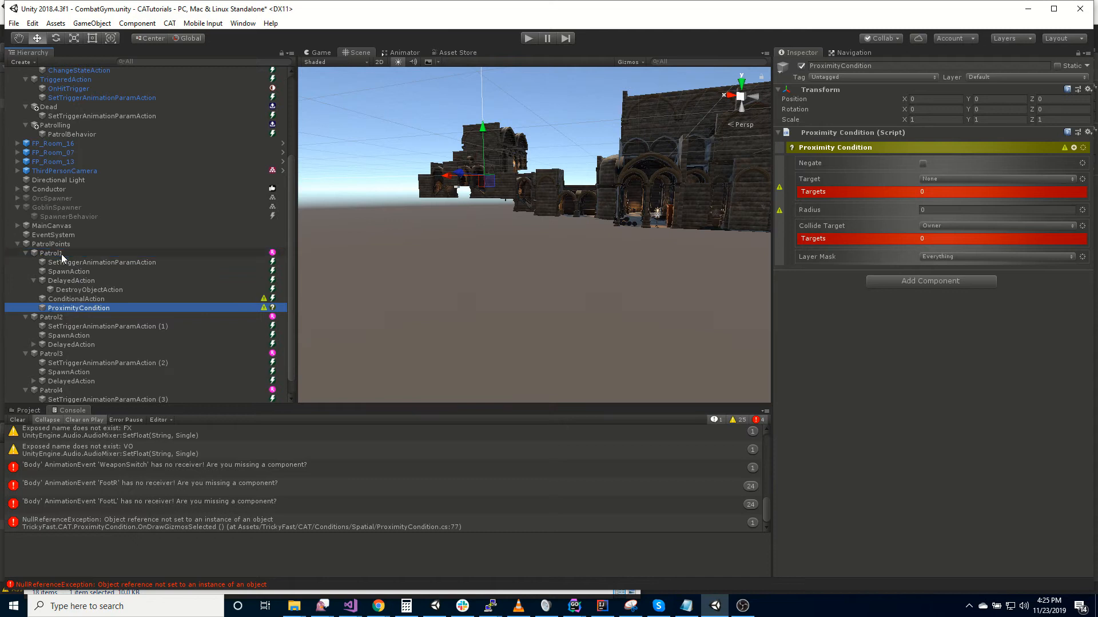
pyautogui.click(77, 298)
pyautogui.press('Delete')
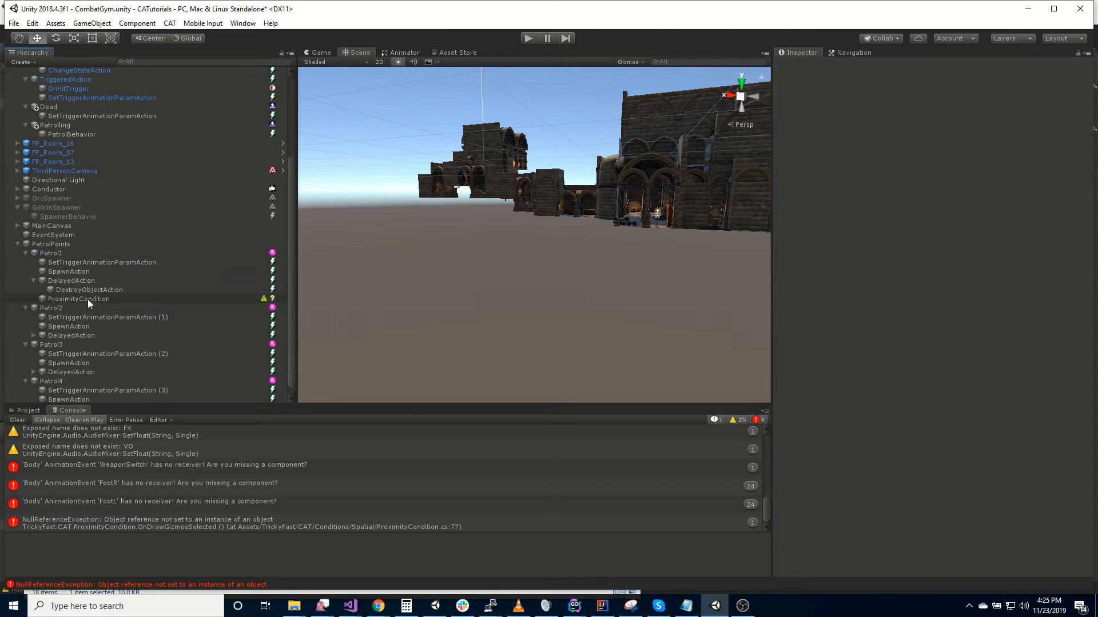
# Step: Set the Proximity Condition's Target to Owner and its Radius to 5
pyautogui.click(88, 300)
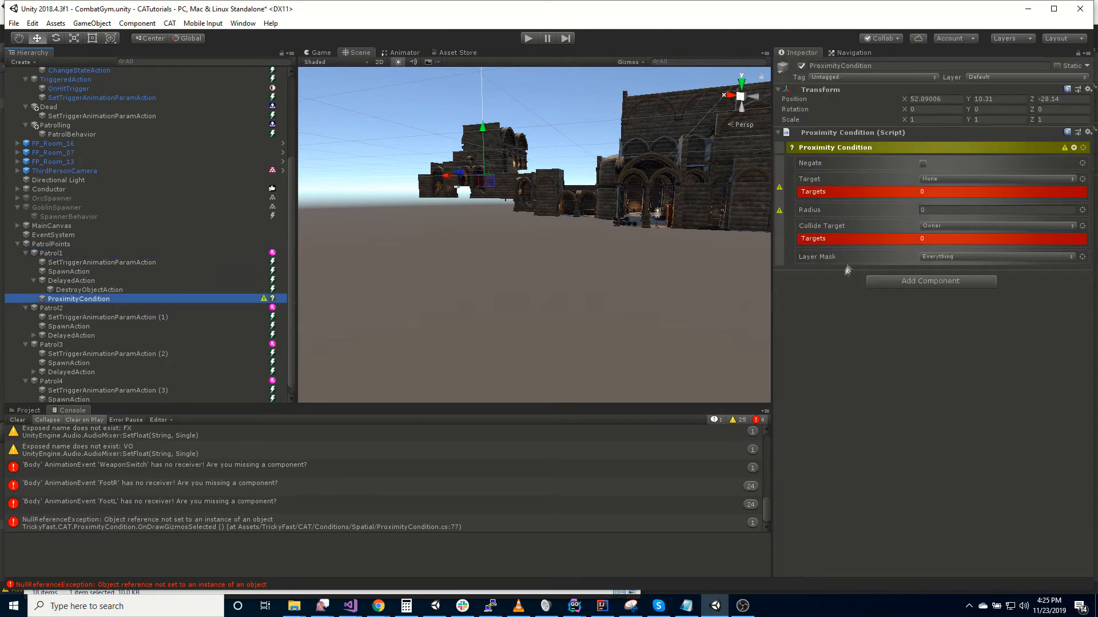
pyautogui.click(967, 179)
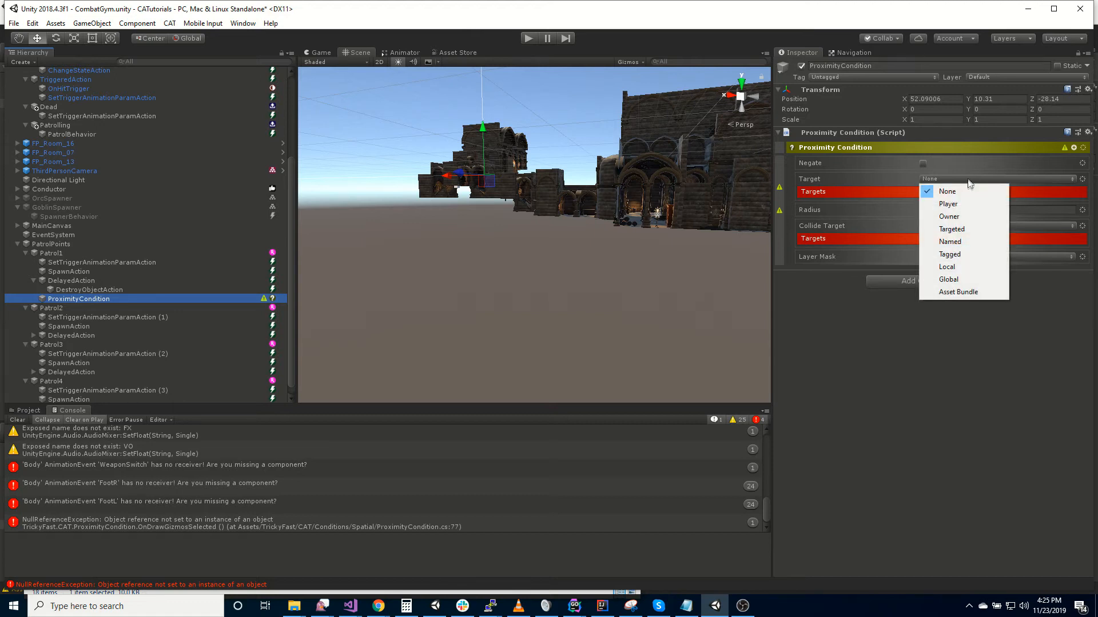
pyautogui.click(965, 217)
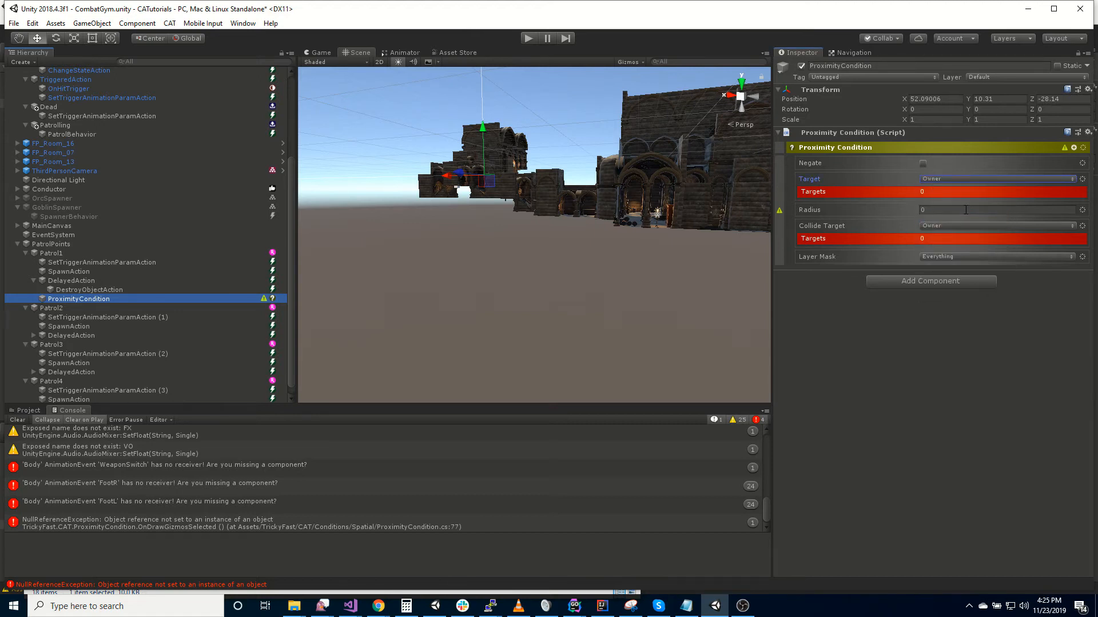
pyautogui.click(947, 215)
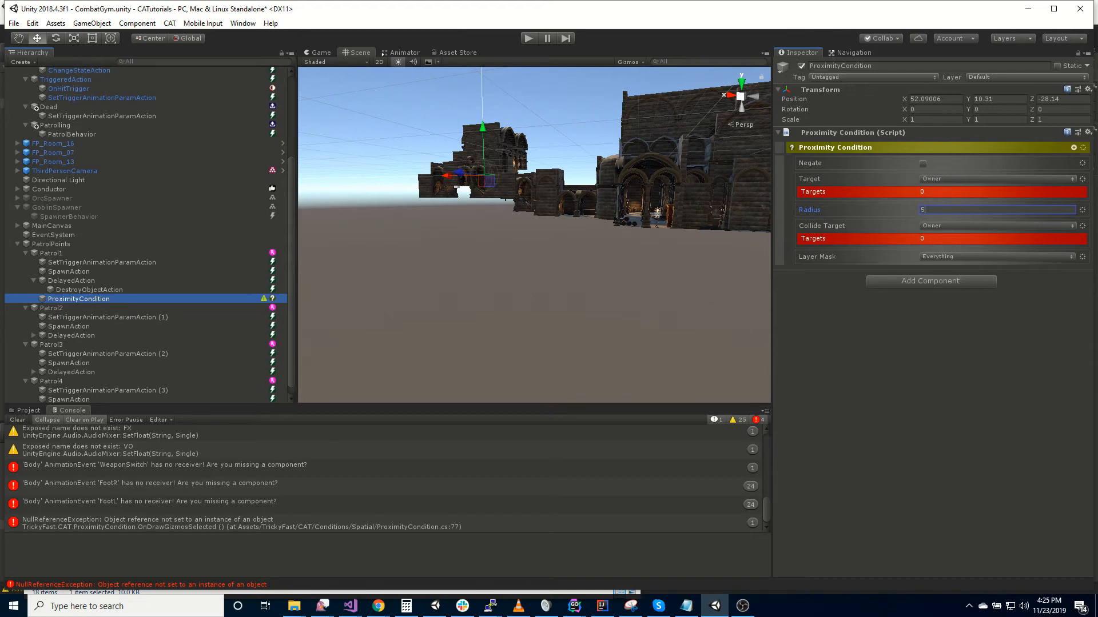
# Step: Set the ProximityCondition object's position to 0, 0, 0 so it sits at Patrol1
pyautogui.click(947, 102)
pyautogui.write('0')
pyautogui.press('Tab')
pyautogui.write('0')
pyautogui.press('Tab')
pyautogui.write('0')
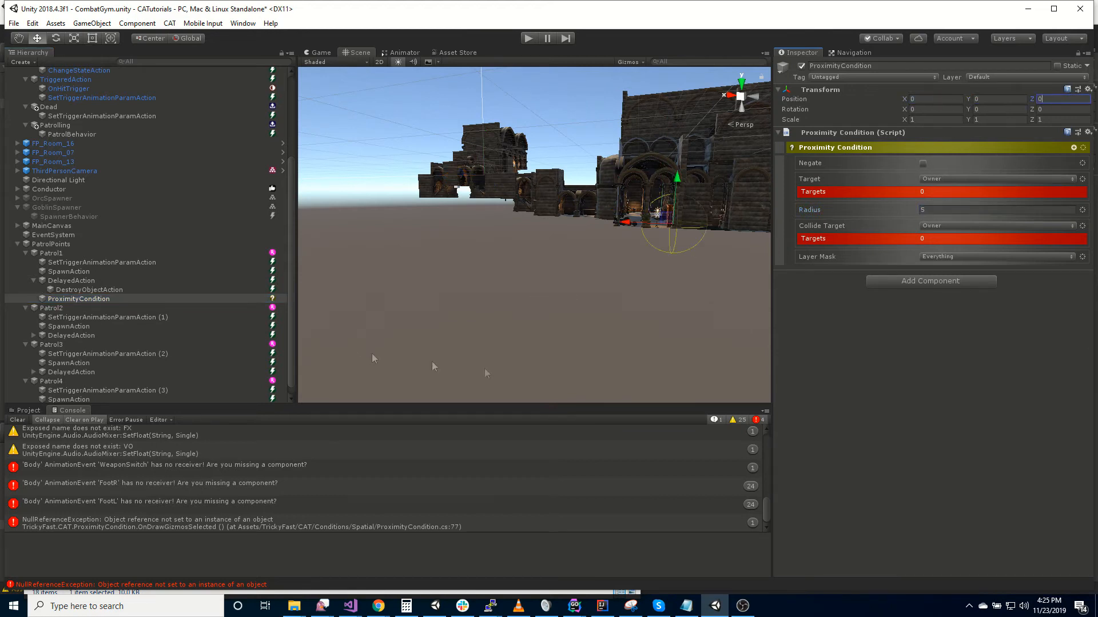
# Step: Set the Proximity Condition's Collide Target to Player
pyautogui.doubleClick(105, 298)
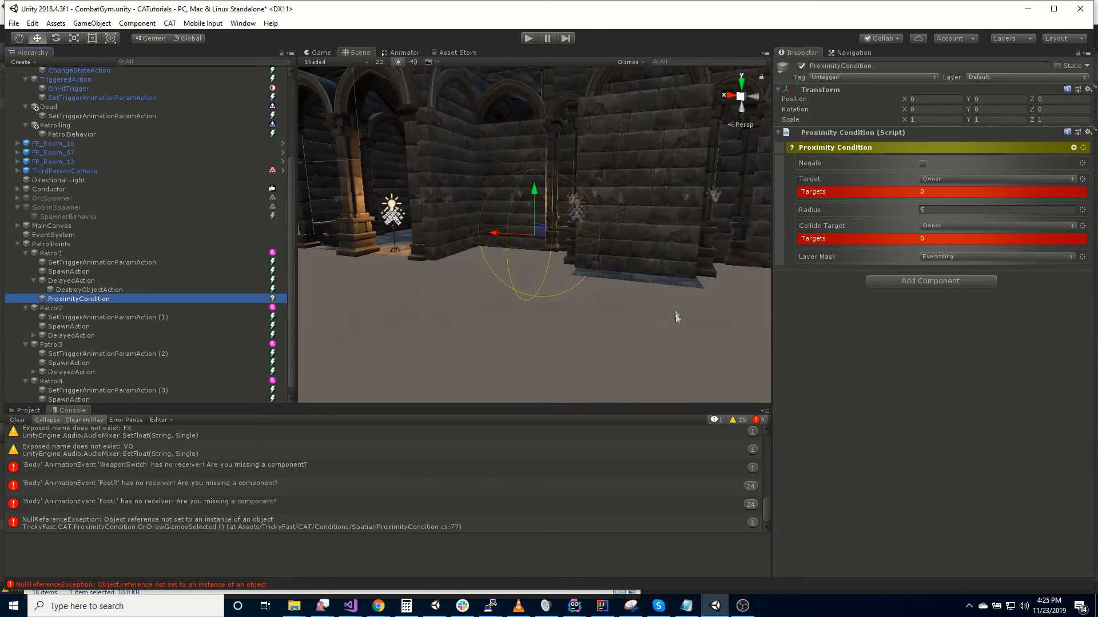
pyautogui.keyDown('alt'); pyautogui.moveTo(667, 323); pyautogui.dragTo(628, 278); pyautogui.keyUp('alt')
pyautogui.press('w')
pyautogui.moveTo(628, 278); pyautogui.dragTo(417, 319, button='right')
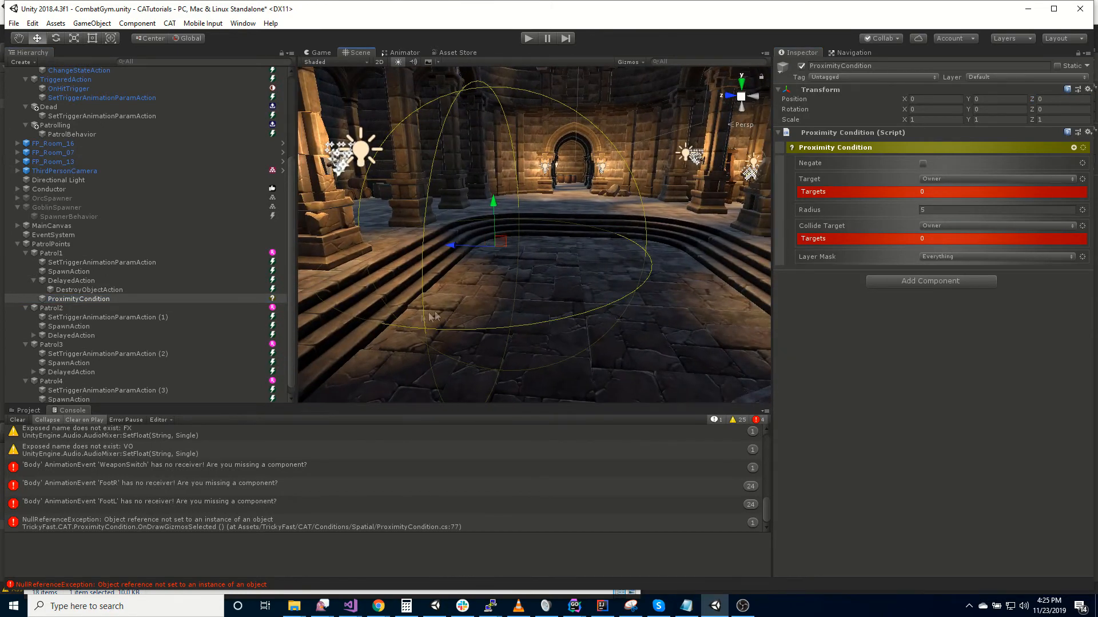
pyautogui.click(944, 229)
pyautogui.click(940, 252)
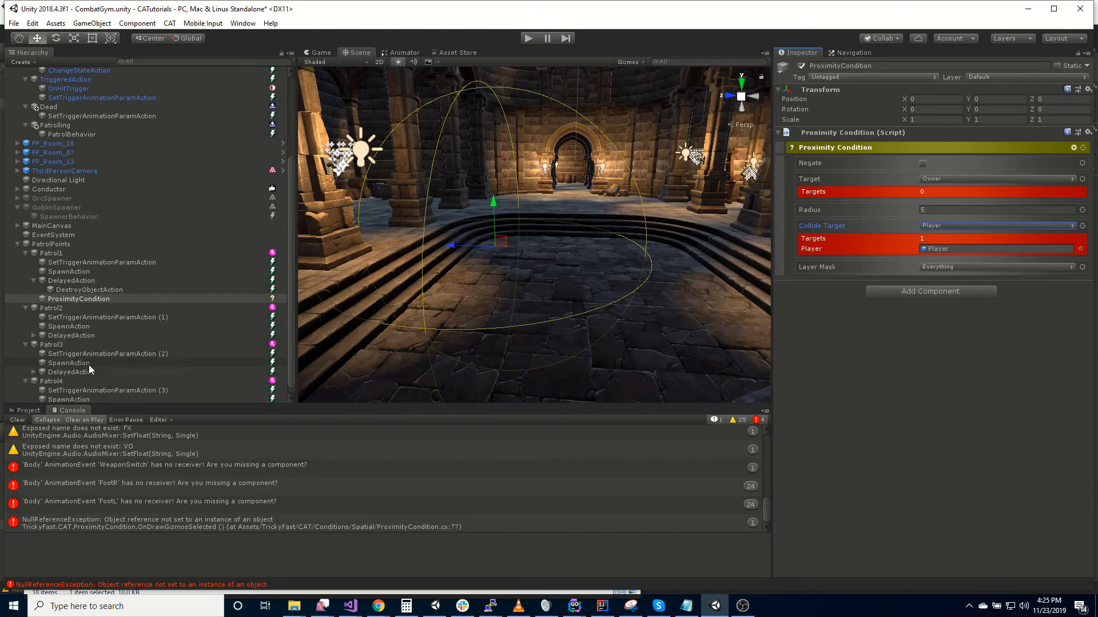
# Step: Review the Patrol Point settings of Patrol1 and the settings of the goblin's PatrolBehavior
pyautogui.scroll(-1, 137, 377)
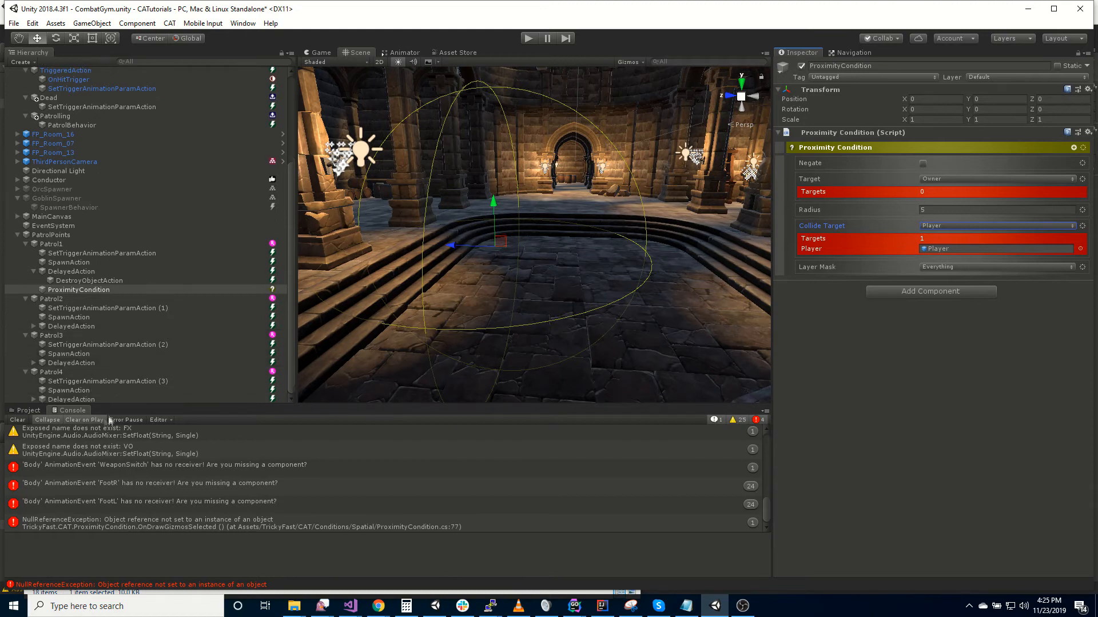
pyautogui.click(87, 246)
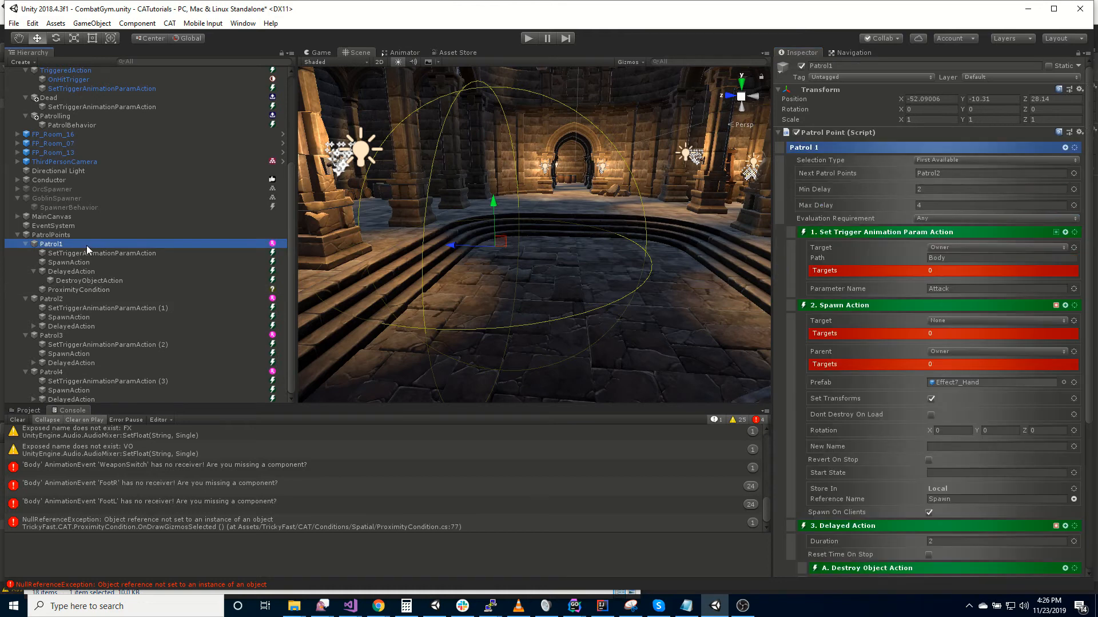
pyautogui.scroll(4, 90, 266)
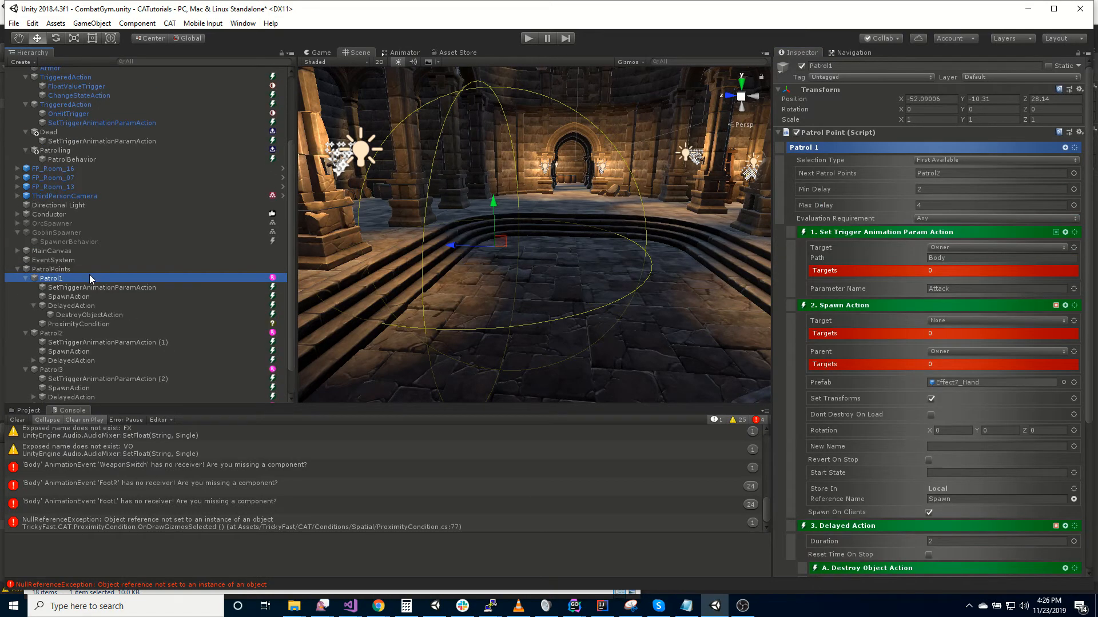
pyautogui.scroll(4, 97, 274)
pyautogui.click(94, 194)
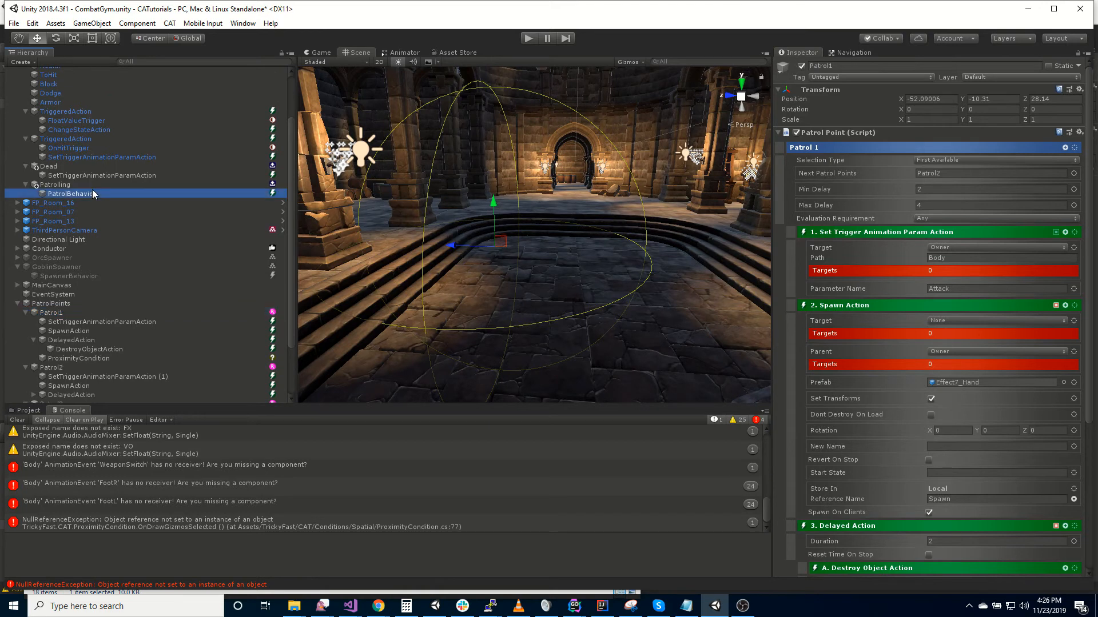
pyautogui.scroll(-8, 81, 316)
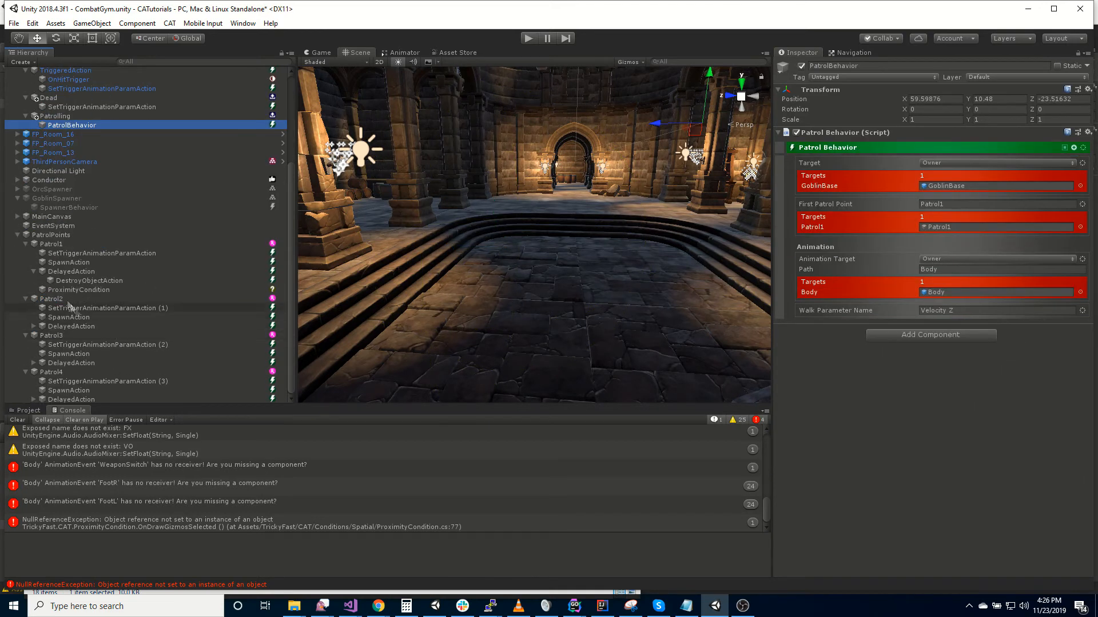
# Step: Create an empty child object under PatrolPoints and name it SubPoints
pyautogui.click(55, 236)
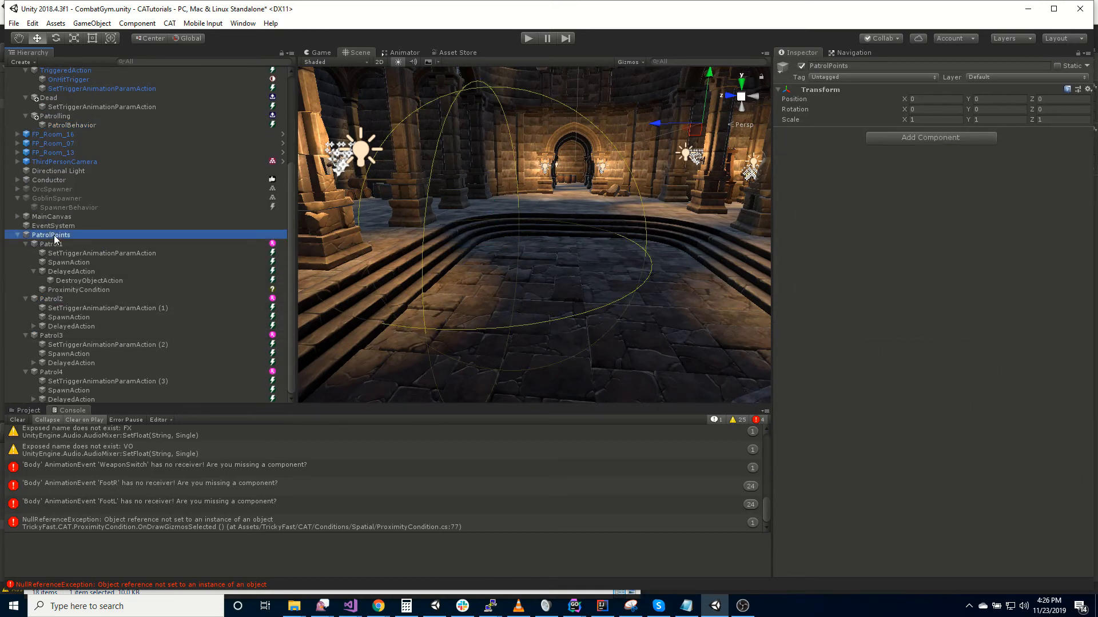
pyautogui.rightClick(55, 239)
pyautogui.click(80, 318)
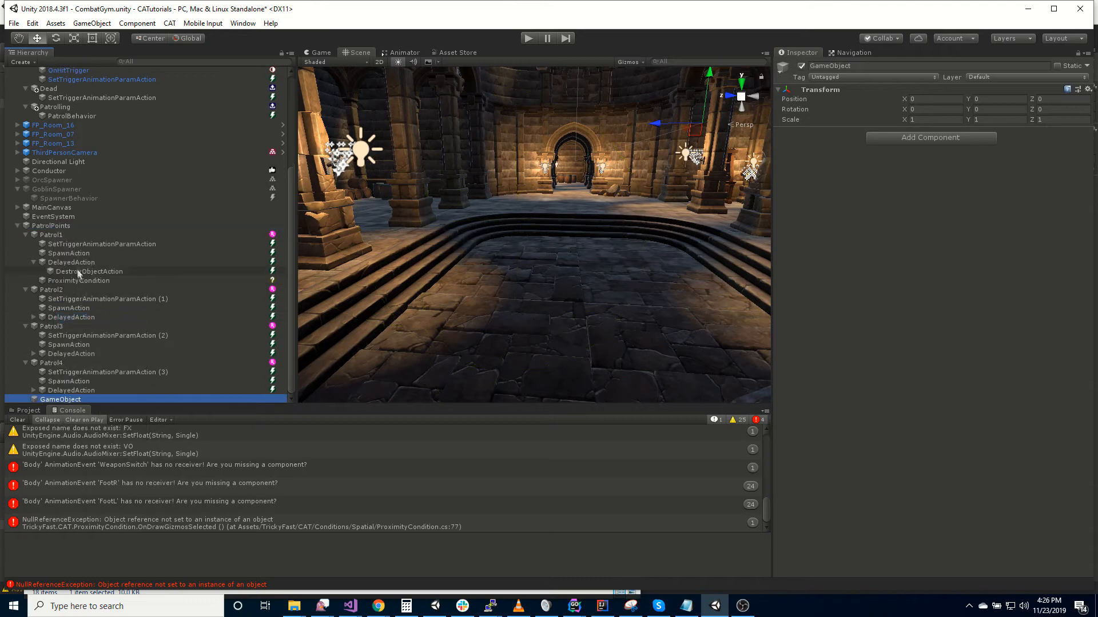
pyautogui.press('F2')
pyautogui.write('Sin')
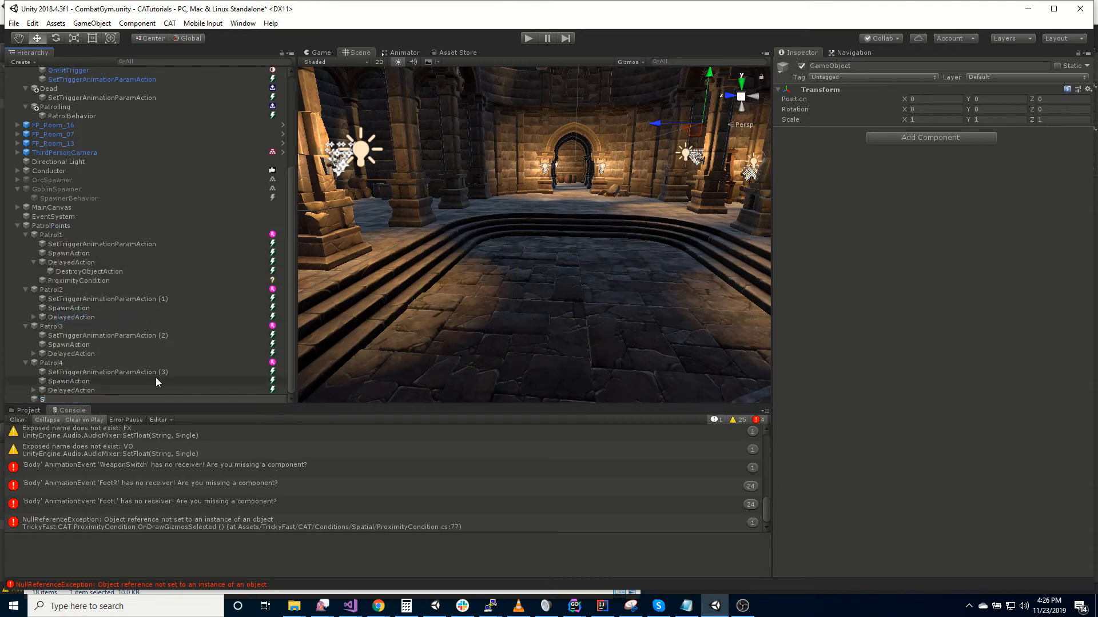
pyautogui.write('ubPoints')
pyautogui.press('Return')
# Step: Move Patrol1 and Patrol2 into SubPoints and place SubPoints first among the children of PatrolPoints
pyautogui.click(50, 235)
pyautogui.keyDown('ctrl'); pyautogui.click(56, 291); pyautogui.keyUp('ctrl')
pyautogui.moveTo(55, 290); pyautogui.dragTo(63, 400)
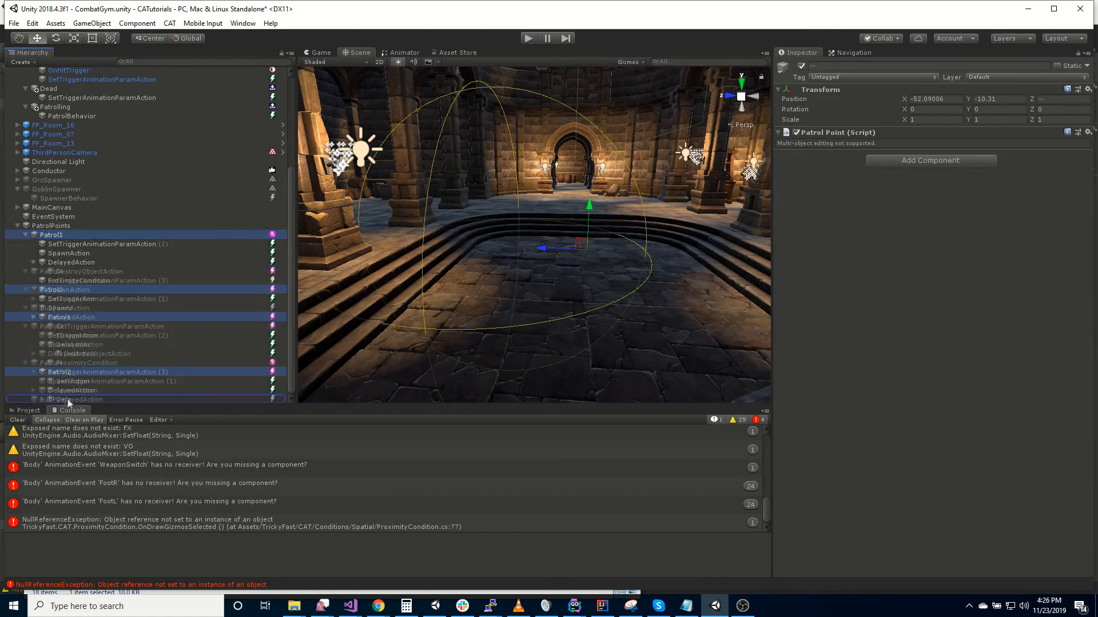
pyautogui.click(59, 309)
pyautogui.moveTo(60, 310); pyautogui.dragTo(67, 231)
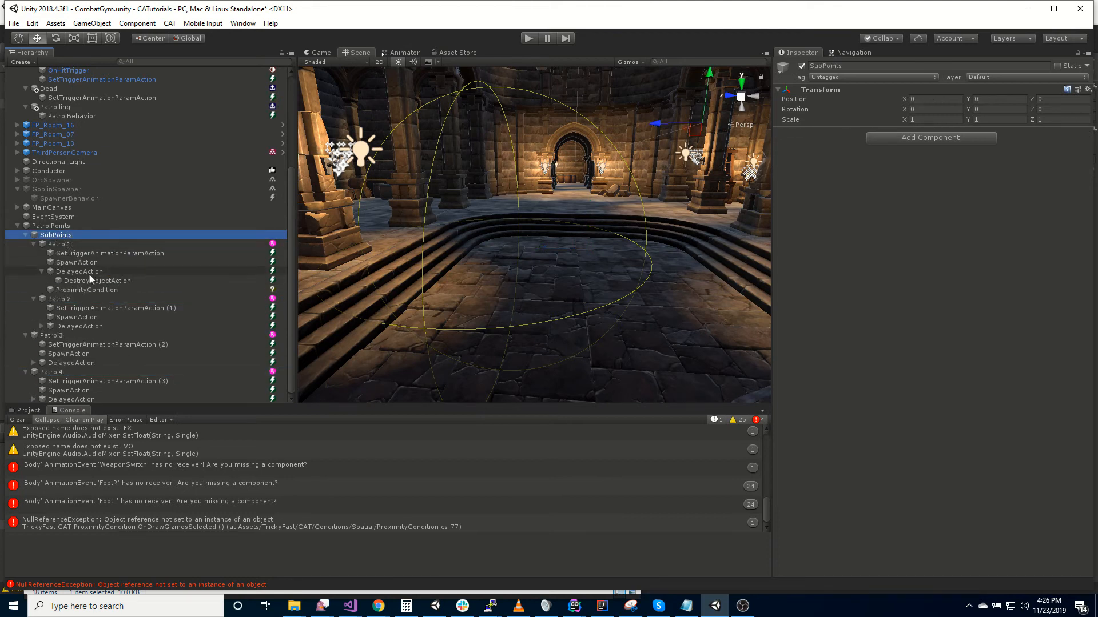
# Step: Compare the Patrol Point settings of Patrol1 and Patrol2, including their next patrol points
pyautogui.click(68, 244)
pyautogui.click(86, 299)
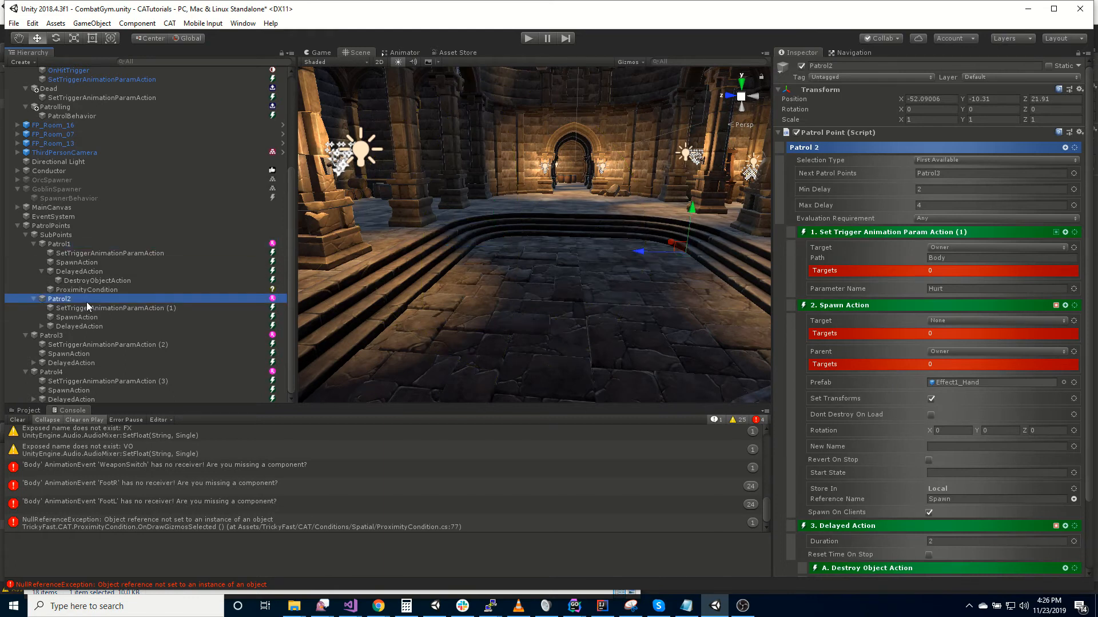
pyautogui.click(77, 243)
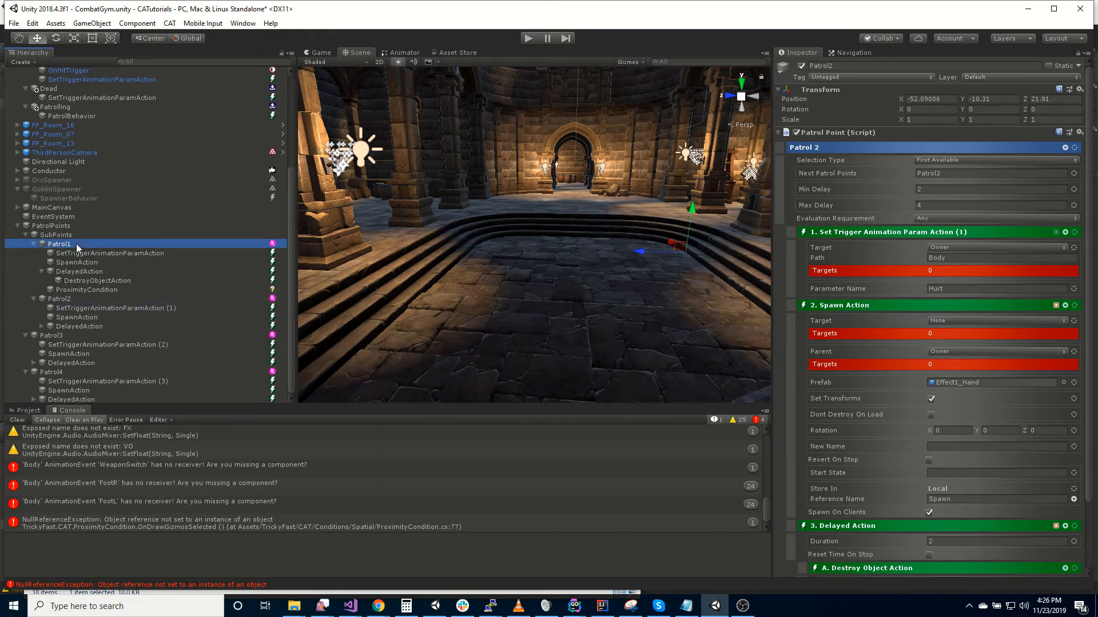
pyautogui.click(64, 303)
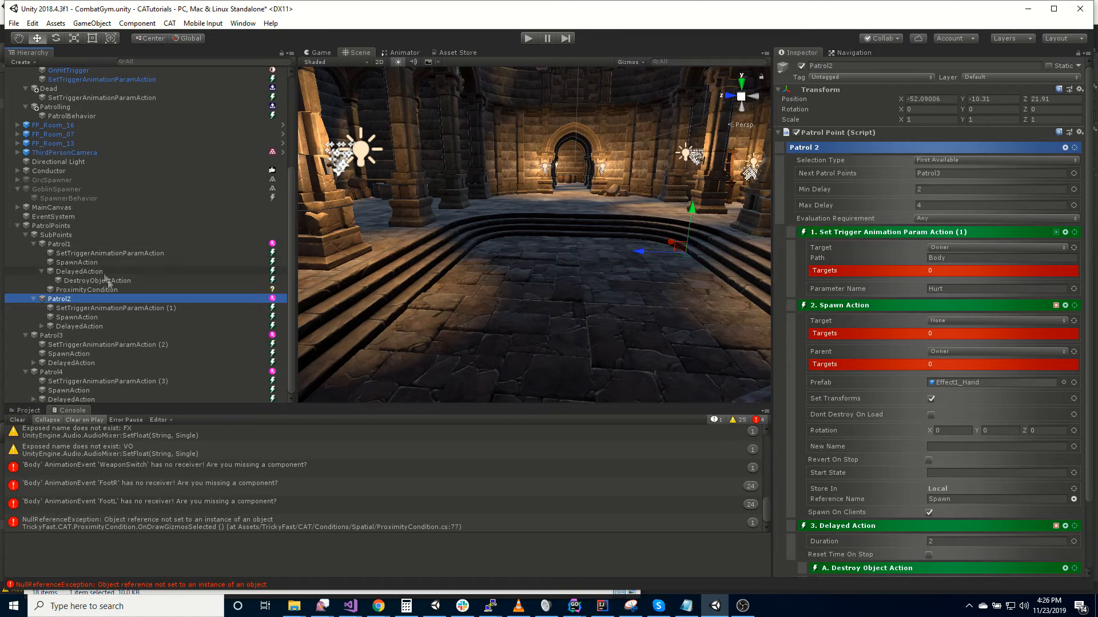
# Step: Set Patrol4's Next Patrol Points to SubPoints, enable the path option, and enter * as the Path
pyautogui.click(53, 372)
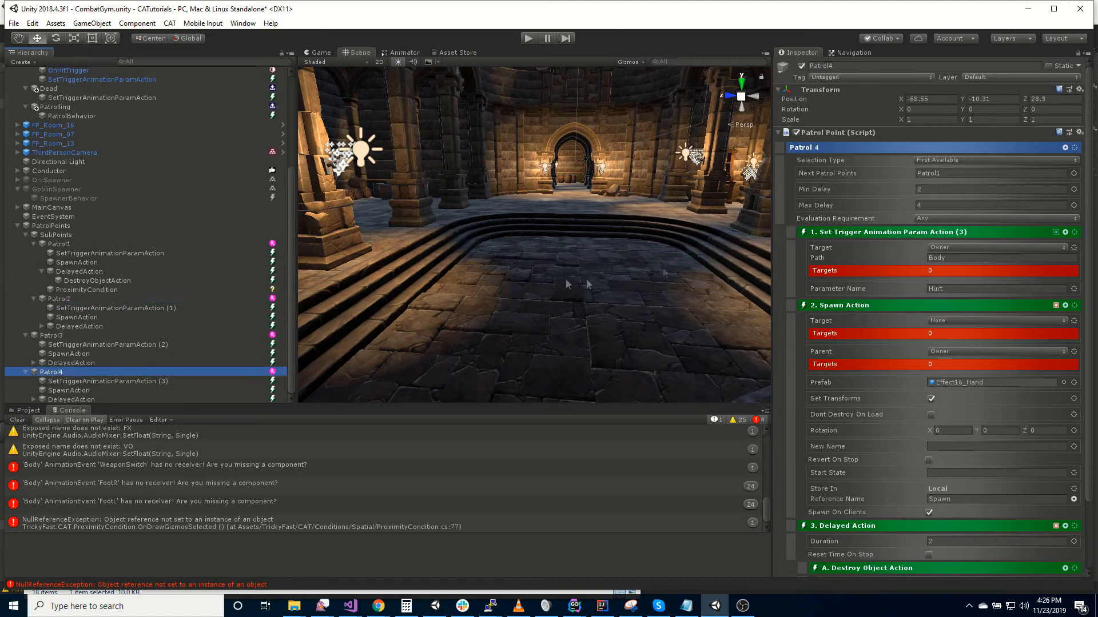
pyautogui.click(1073, 175)
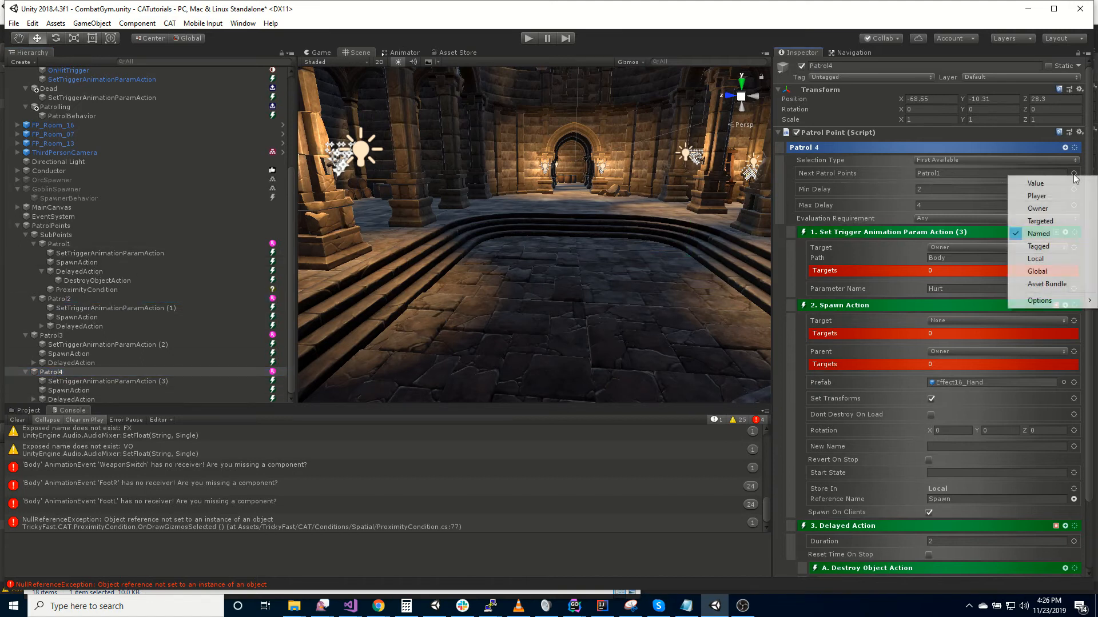
pyautogui.click(966, 174)
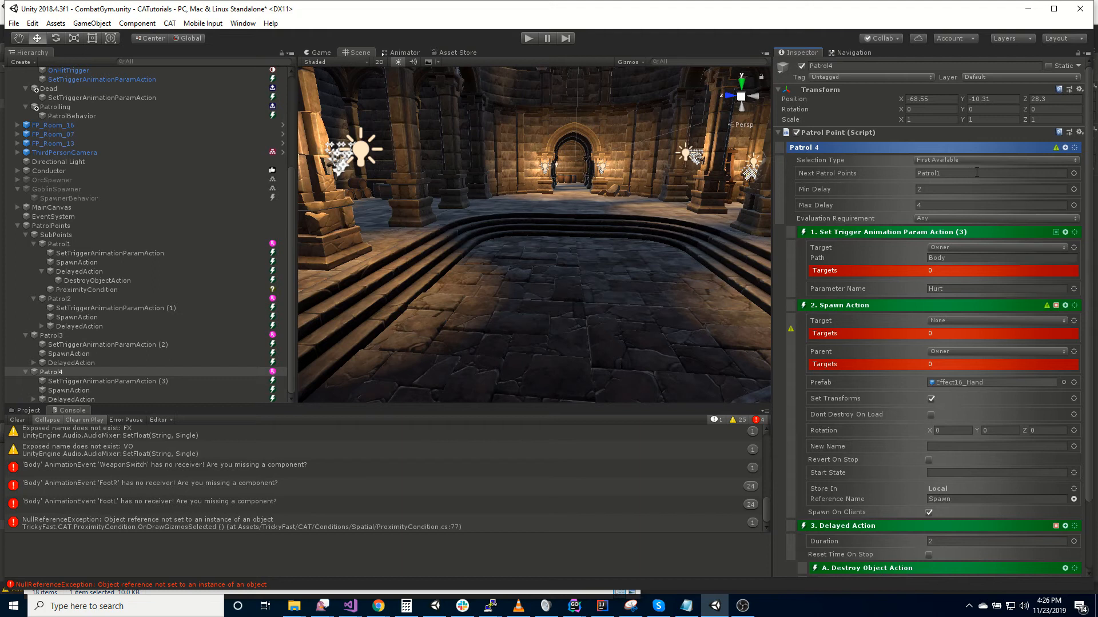
pyautogui.click(979, 172)
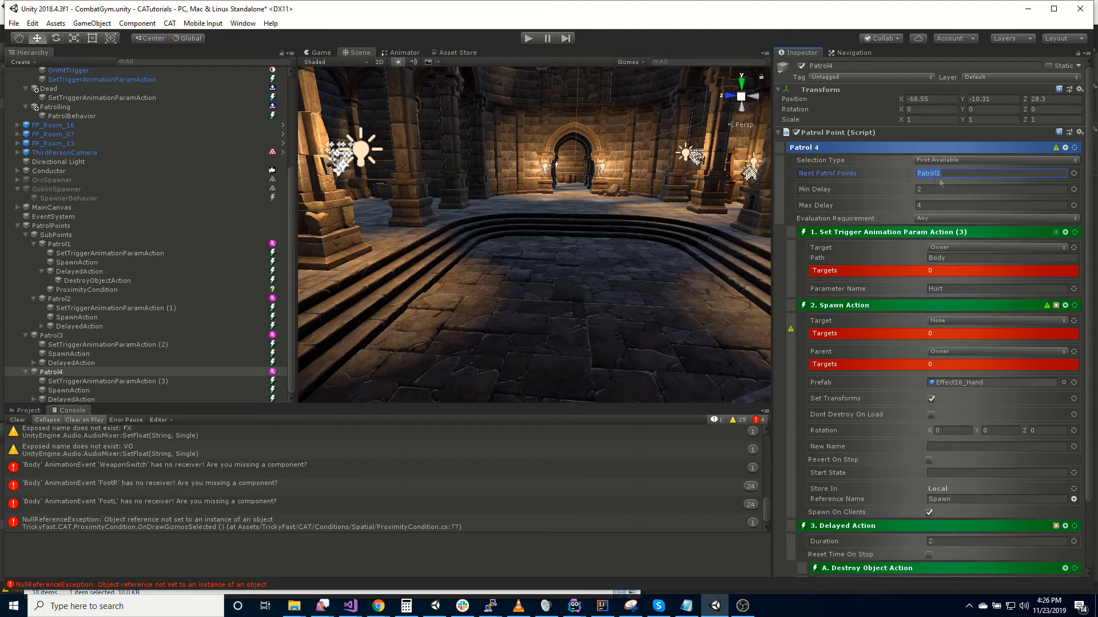
pyautogui.moveTo(54, 234); pyautogui.dragTo(946, 176)
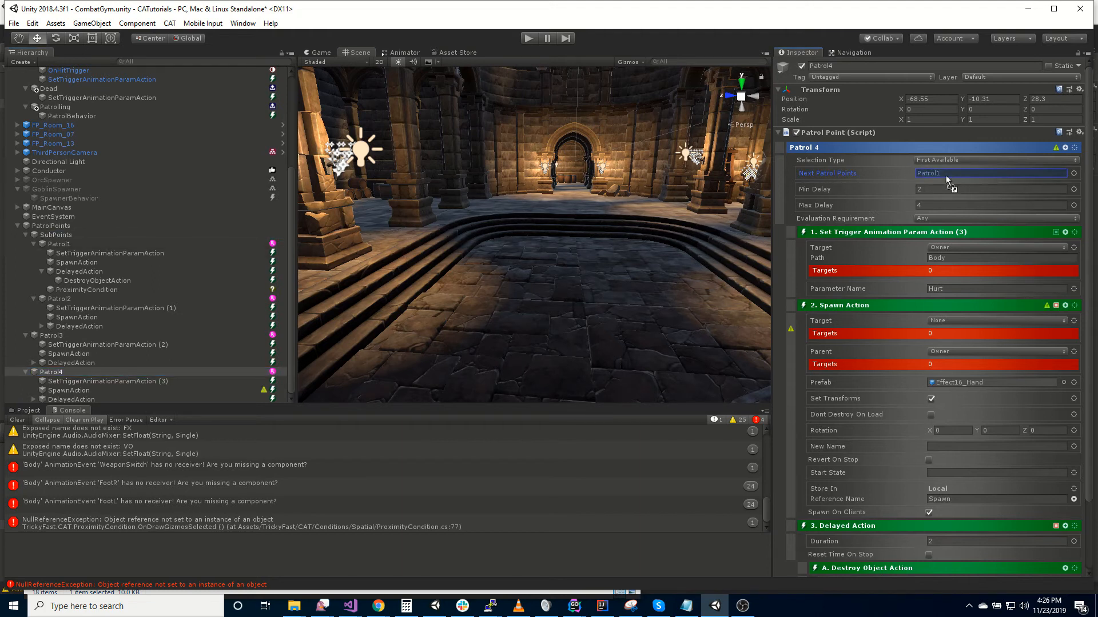
pyautogui.click(1075, 174)
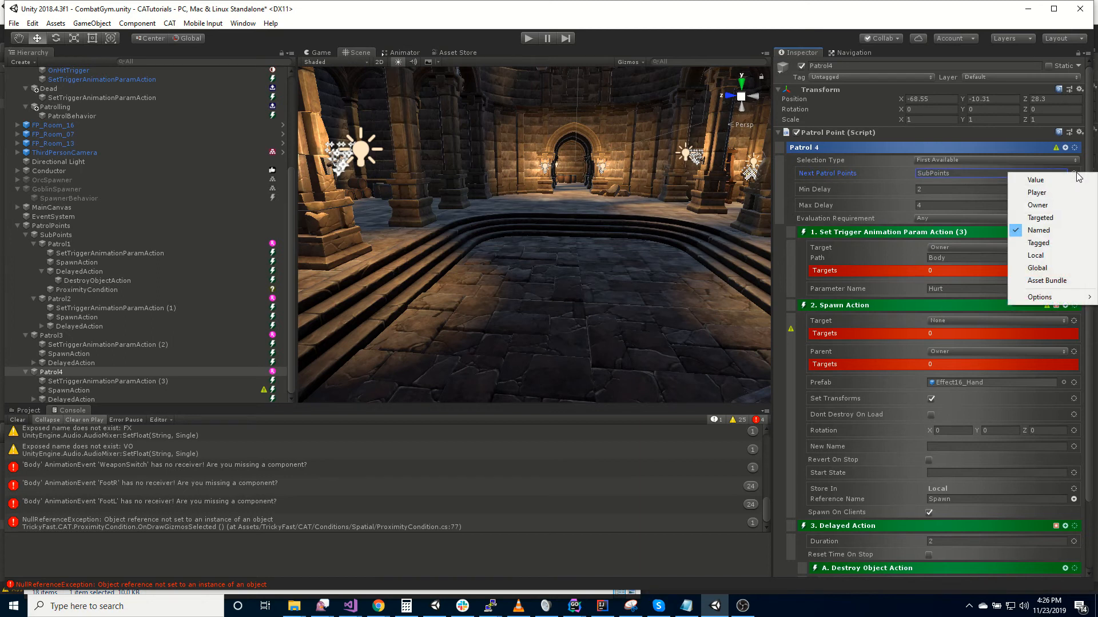
pyautogui.moveTo(1046, 297)
pyautogui.click(959, 299)
pyautogui.click(927, 184)
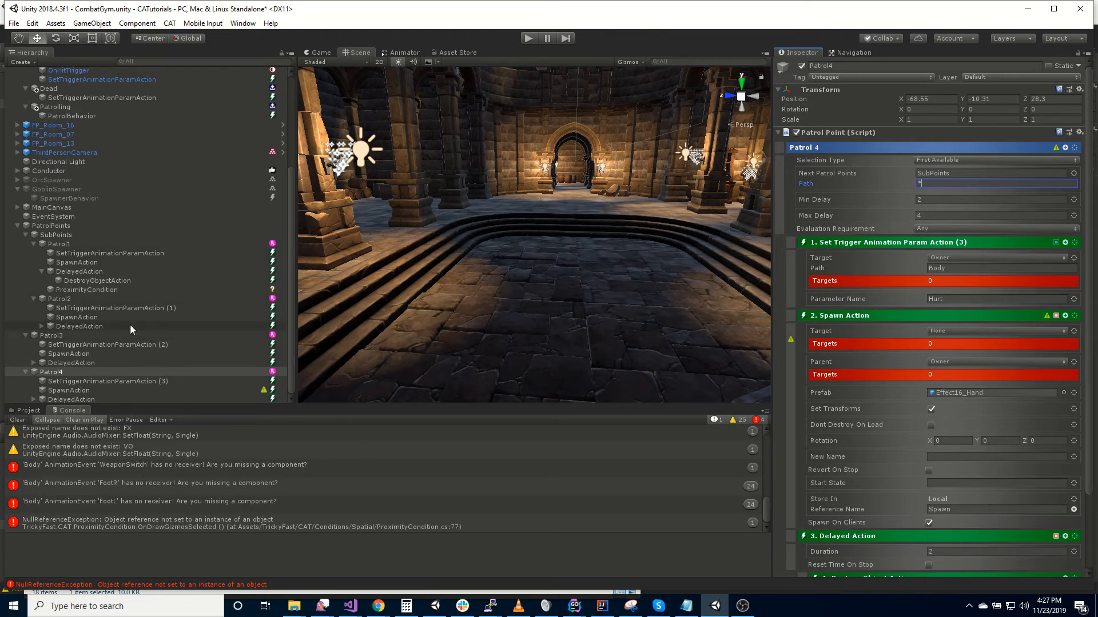
# Step: Set the First Patrol Point of the goblin's PatrolBehavior to SubPoints, with the path option enabled and * as the Path
pyautogui.scroll(5, 132, 323)
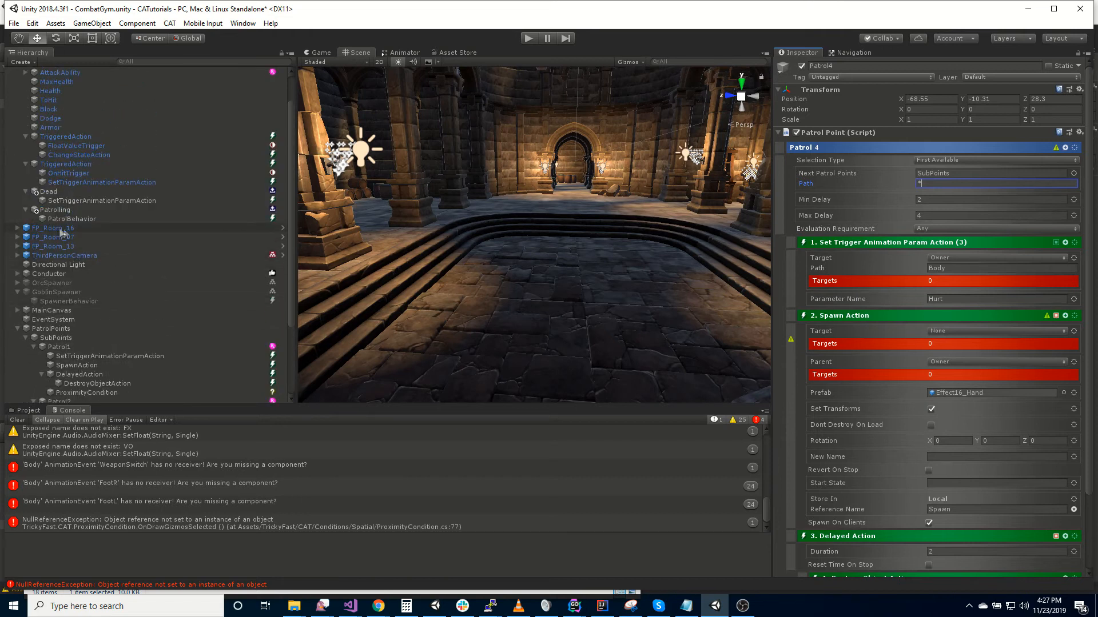
pyautogui.click(87, 253)
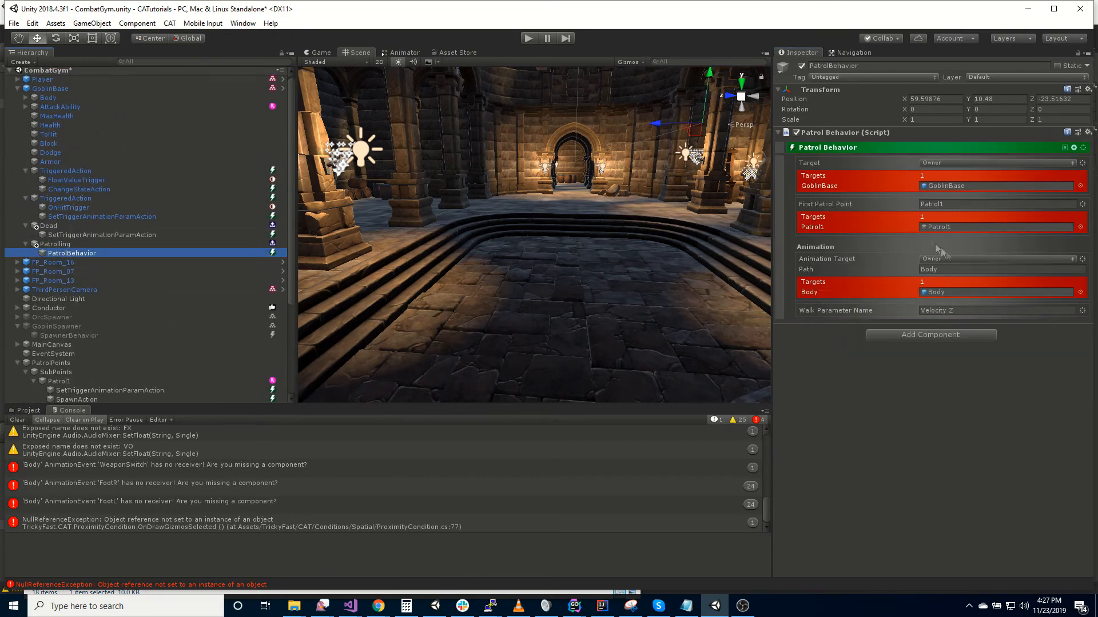
pyautogui.click(986, 205)
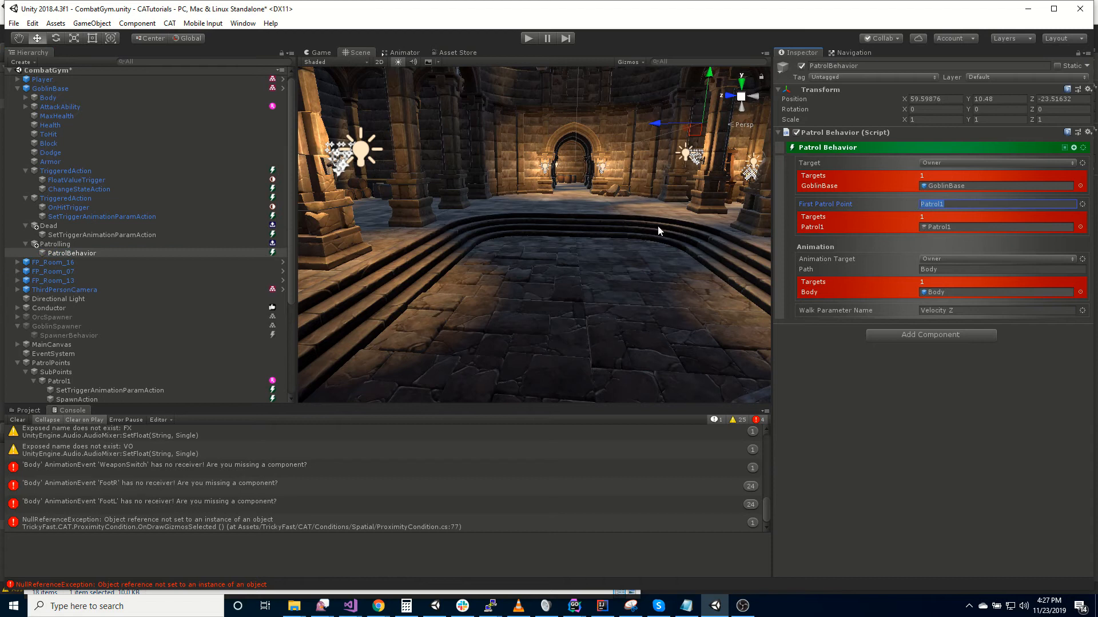
pyautogui.moveTo(56, 375); pyautogui.dragTo(972, 204)
pyautogui.click(1082, 204)
pyautogui.moveTo(1036, 327)
pyautogui.click(960, 332)
pyautogui.click(952, 213)
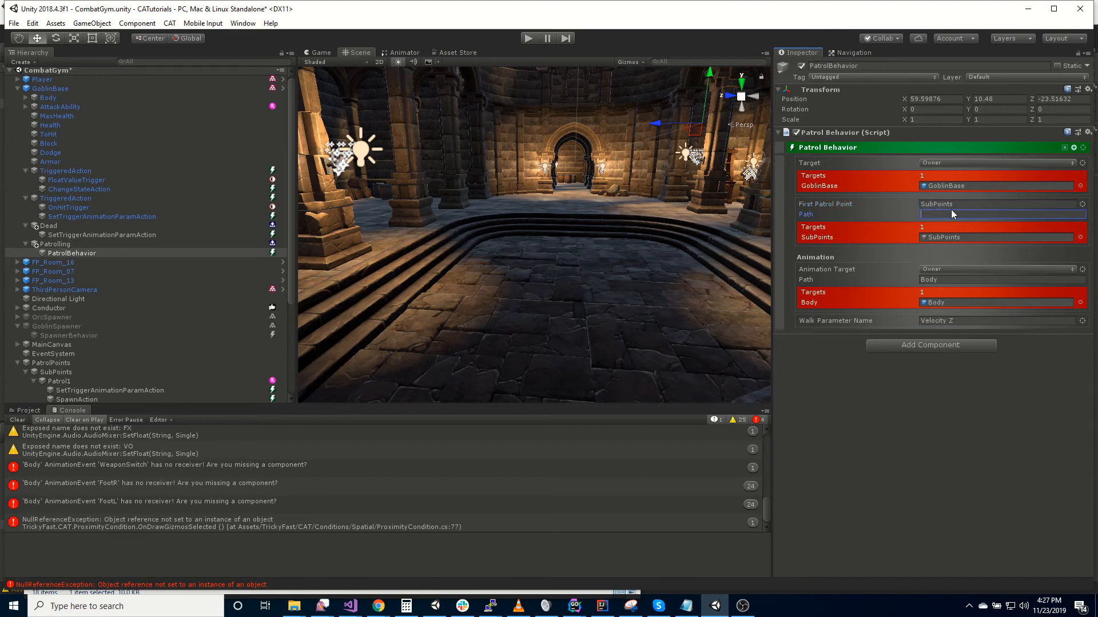
pyautogui.write('*')
pyautogui.click(900, 440)
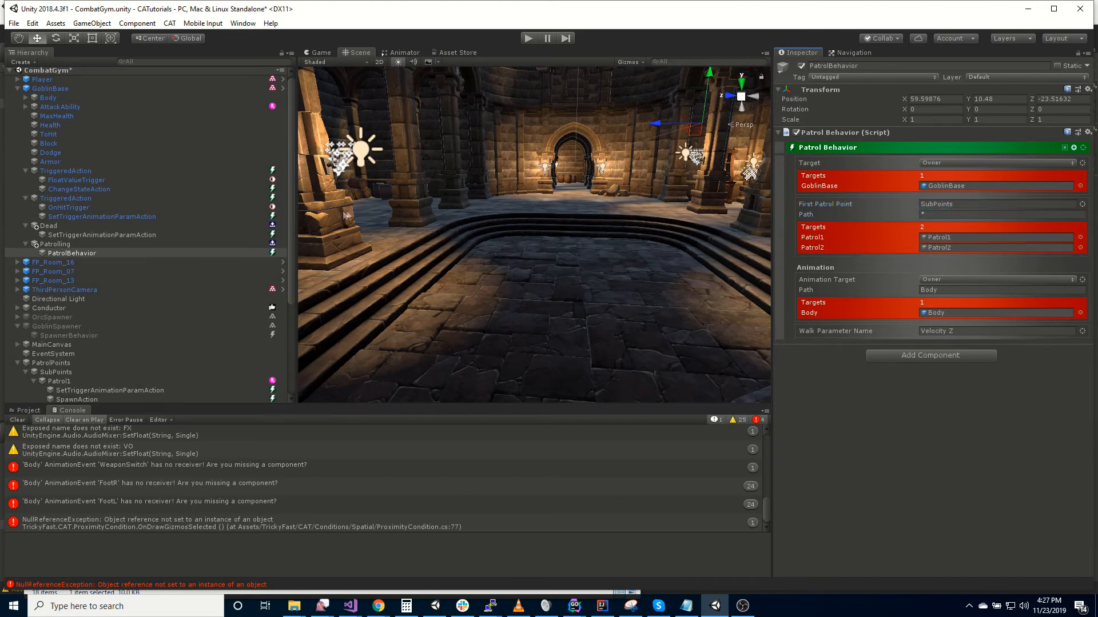
# Step: Play-test the scene by walking the player away from and close to the patrolling goblin, and stop play mode
pyautogui.click(527, 38)
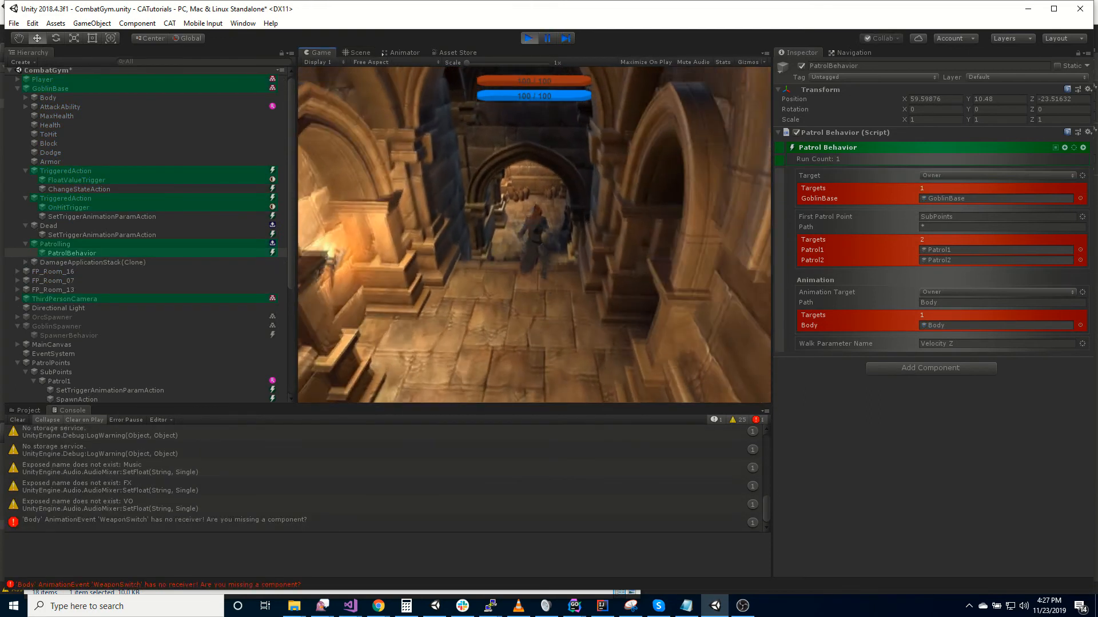
pyautogui.press('w')
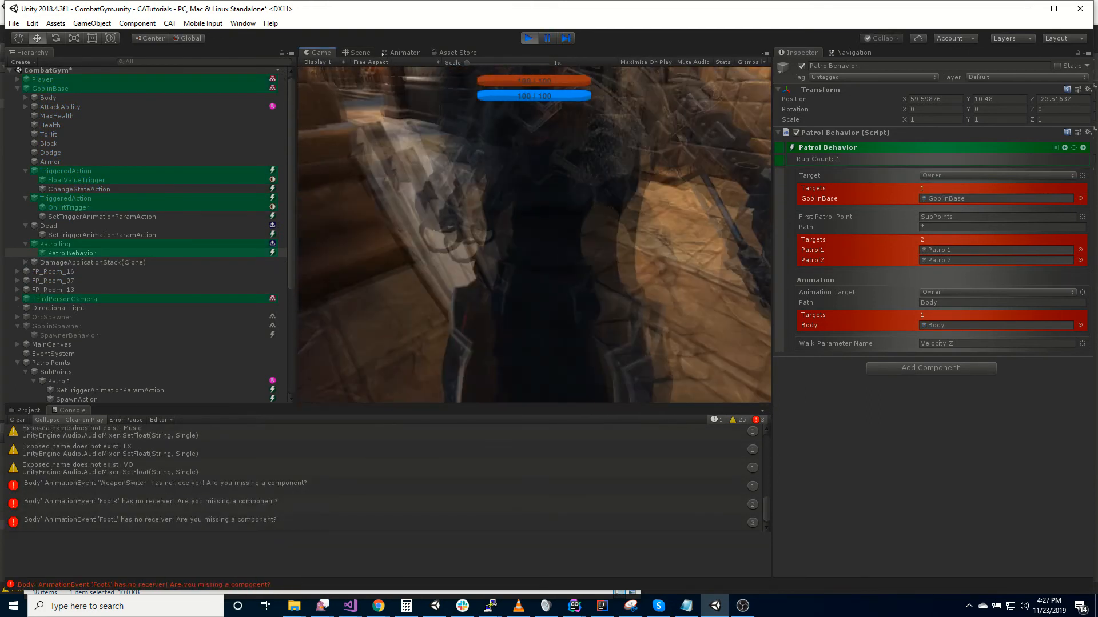
pyautogui.press('w')
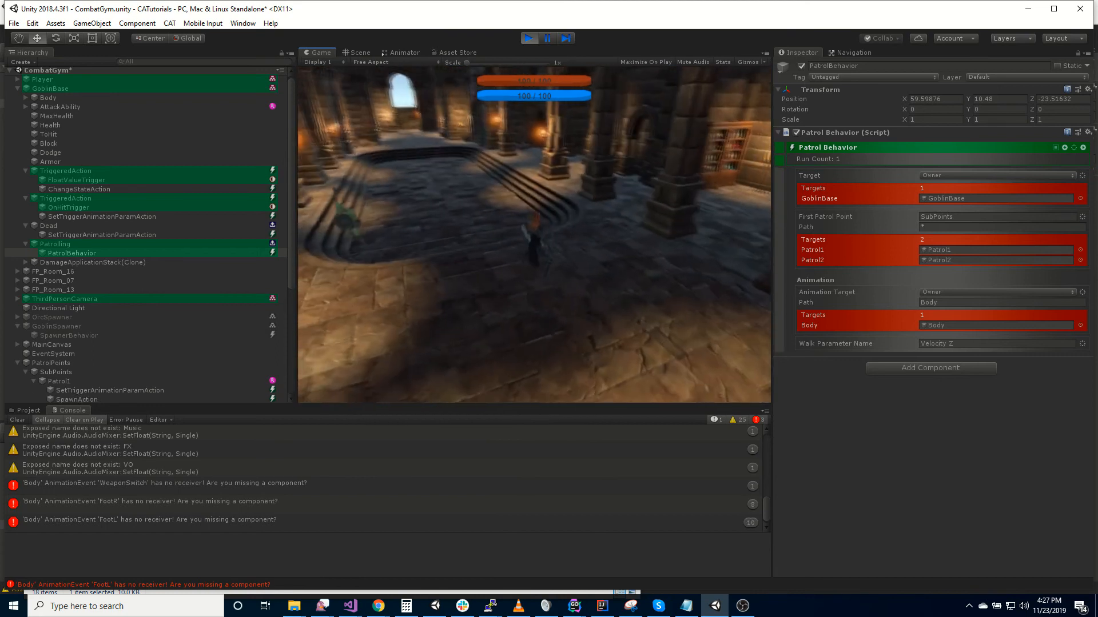
pyautogui.press('w')
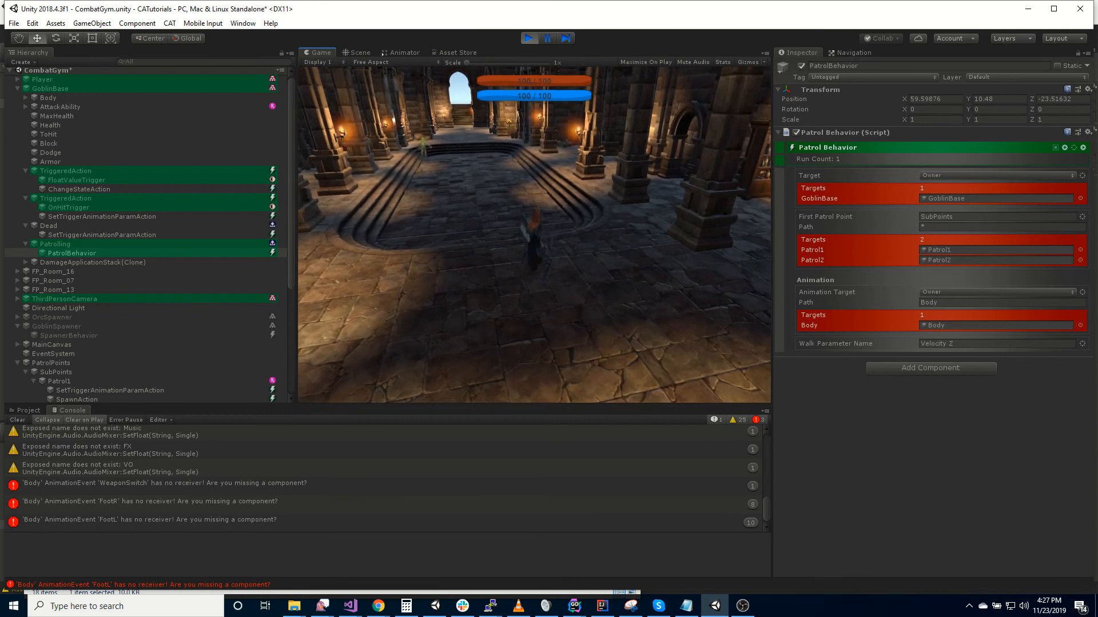
pyautogui.press('w')
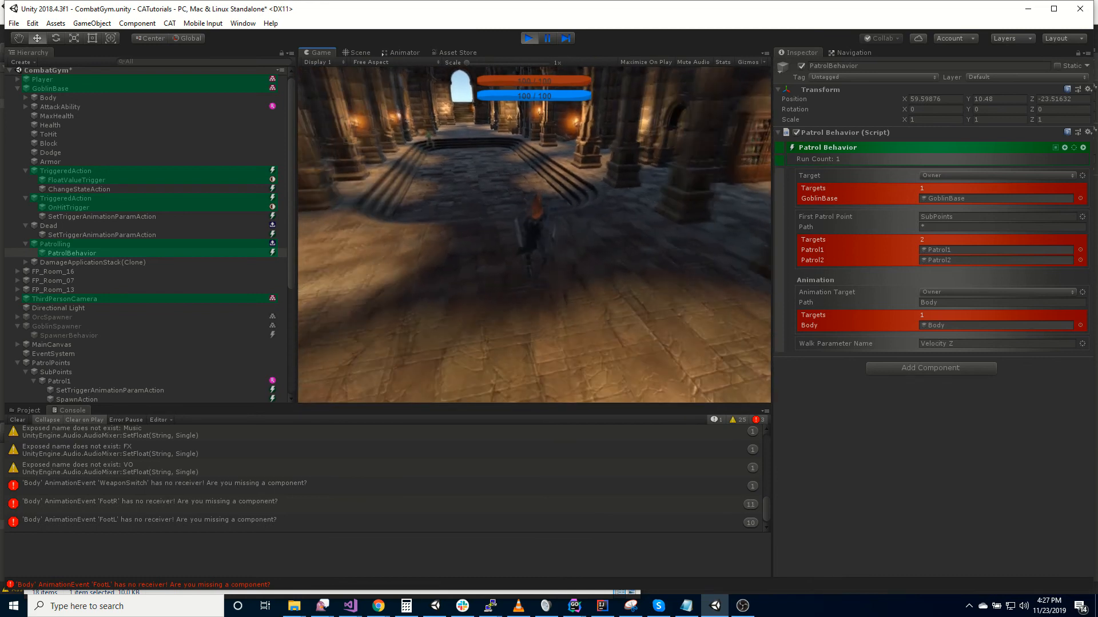
pyautogui.press('s')
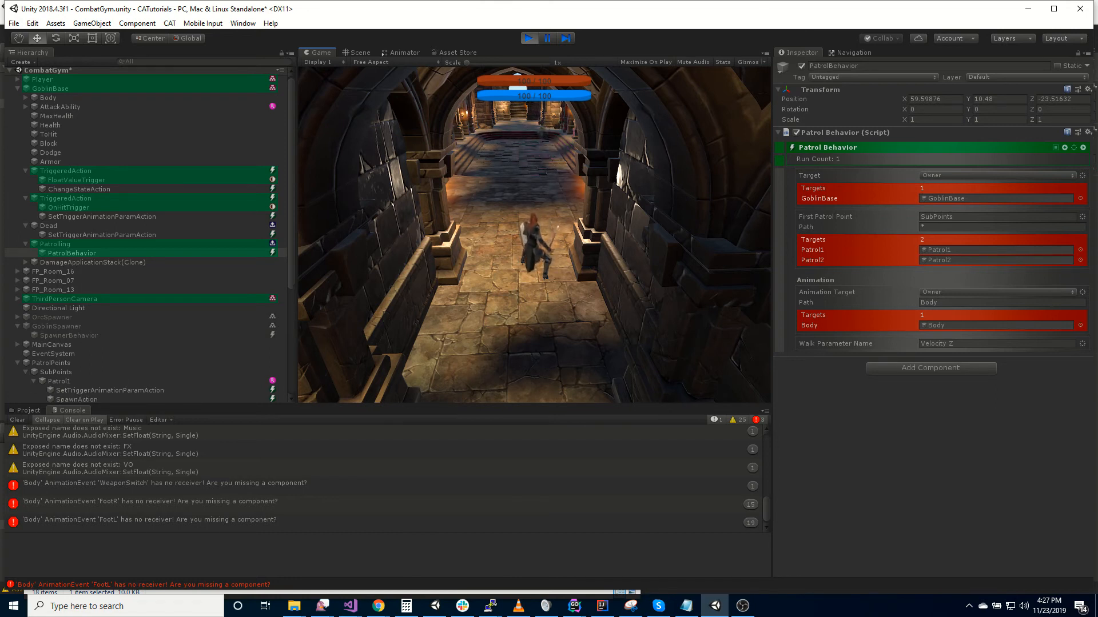
pyautogui.press('w')
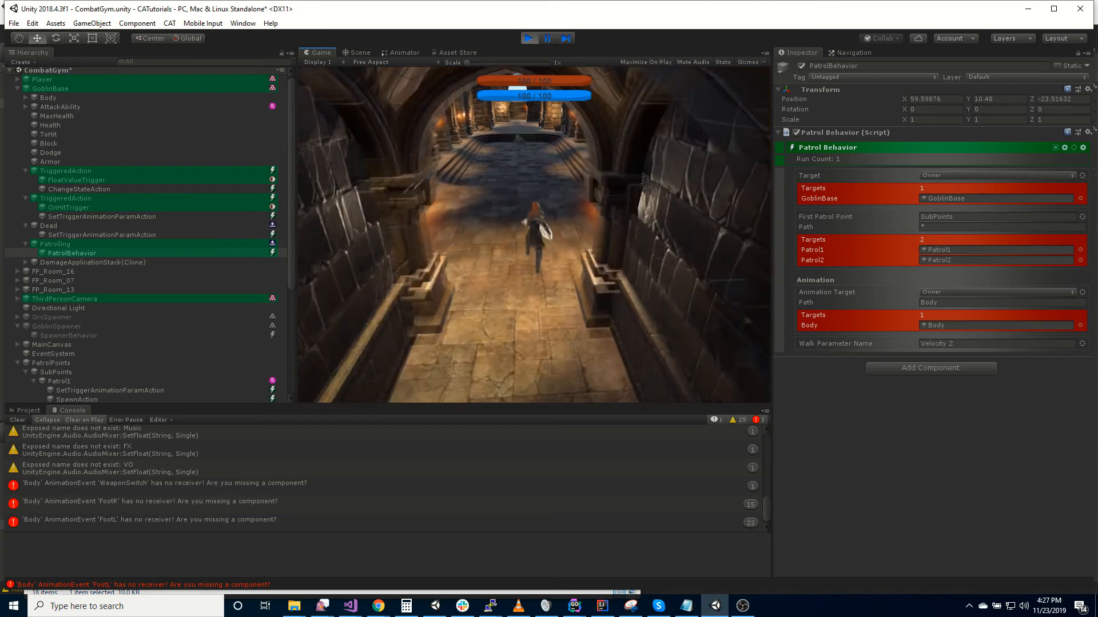
pyautogui.press('w')
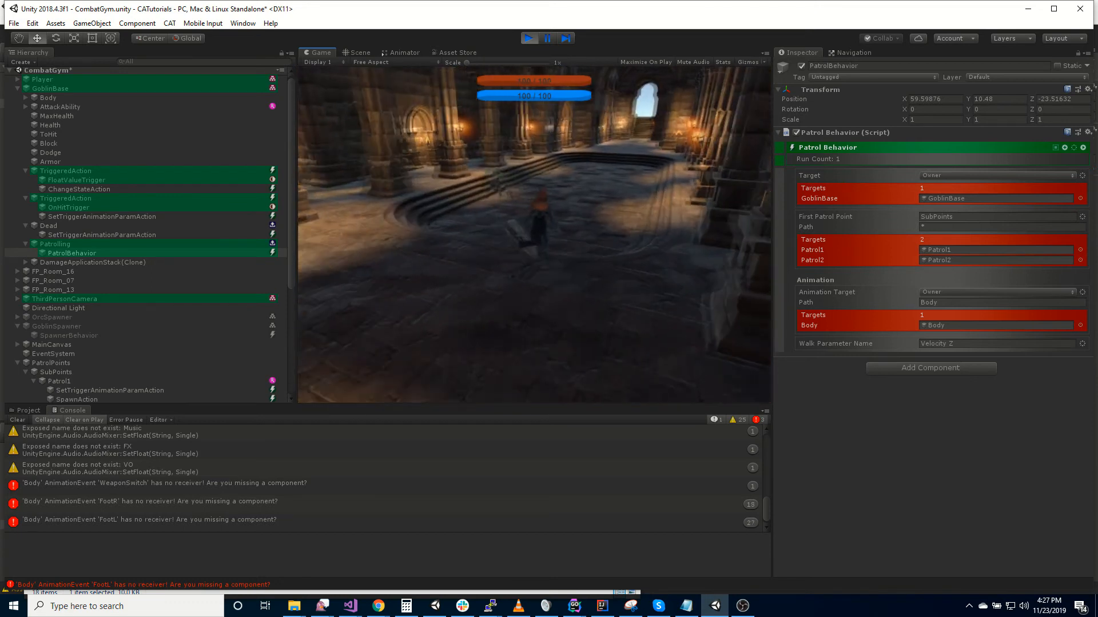
pyautogui.press('w')
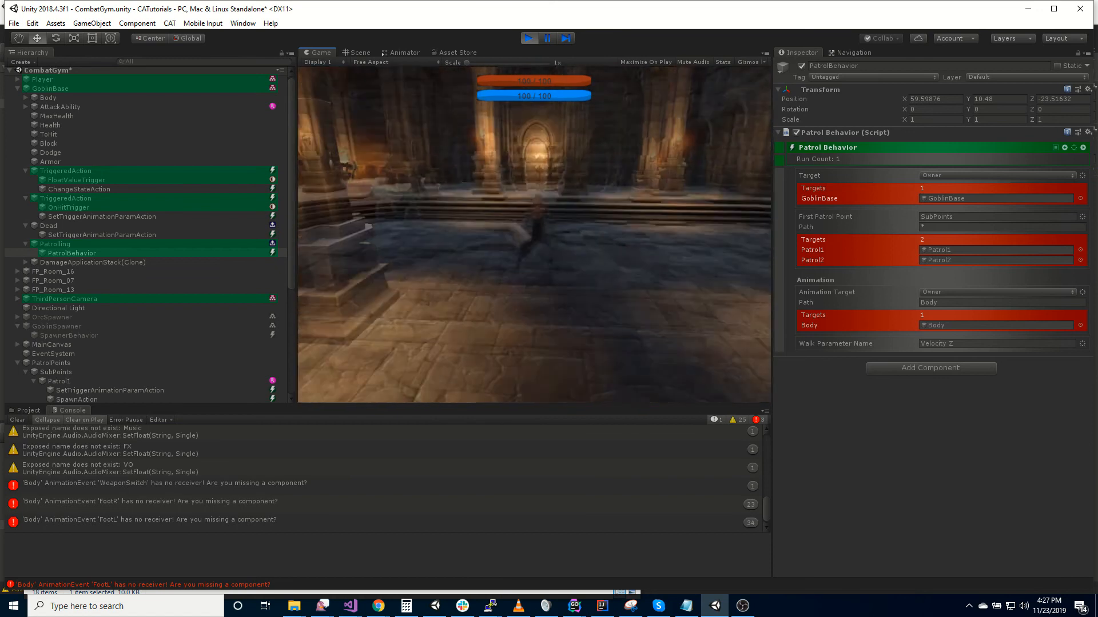
pyautogui.press('w')
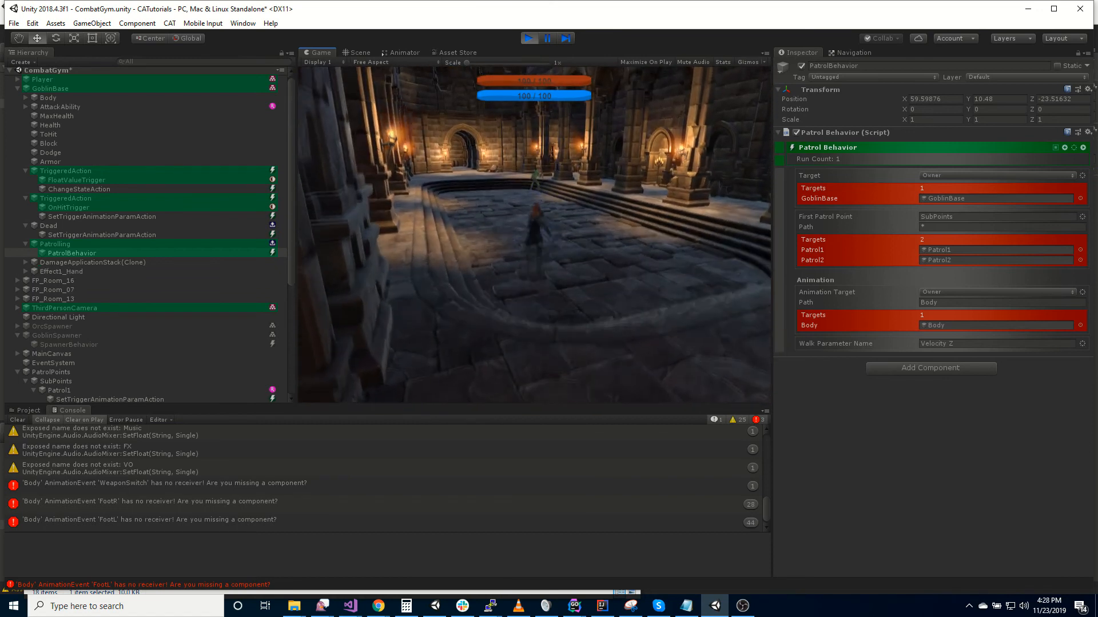
pyautogui.press('w')
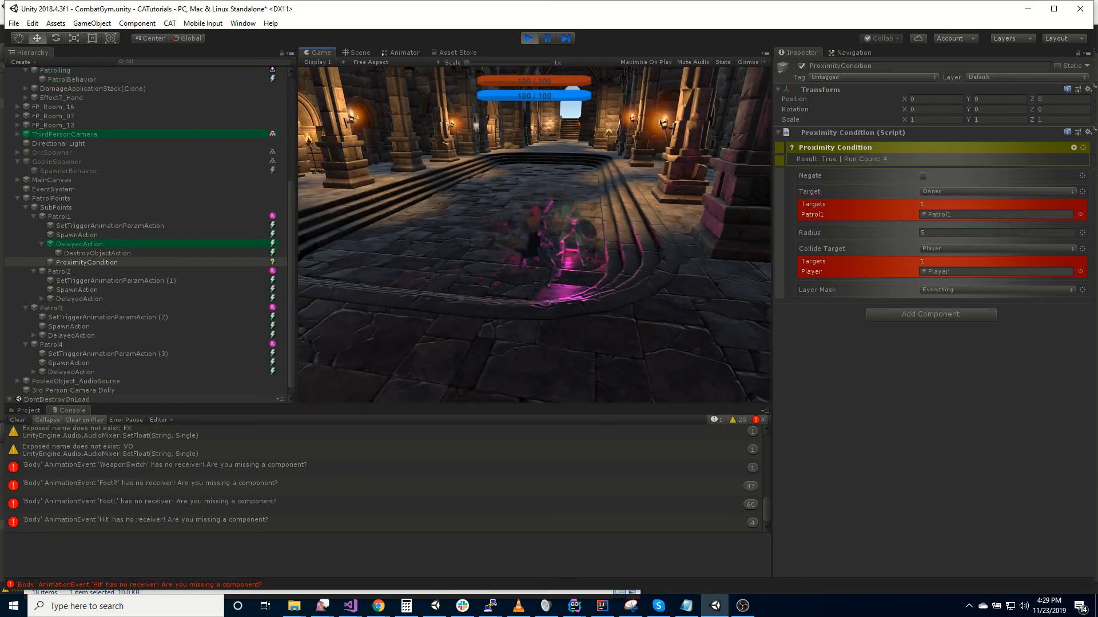
pyautogui.hotkey('ctrl', 'p')
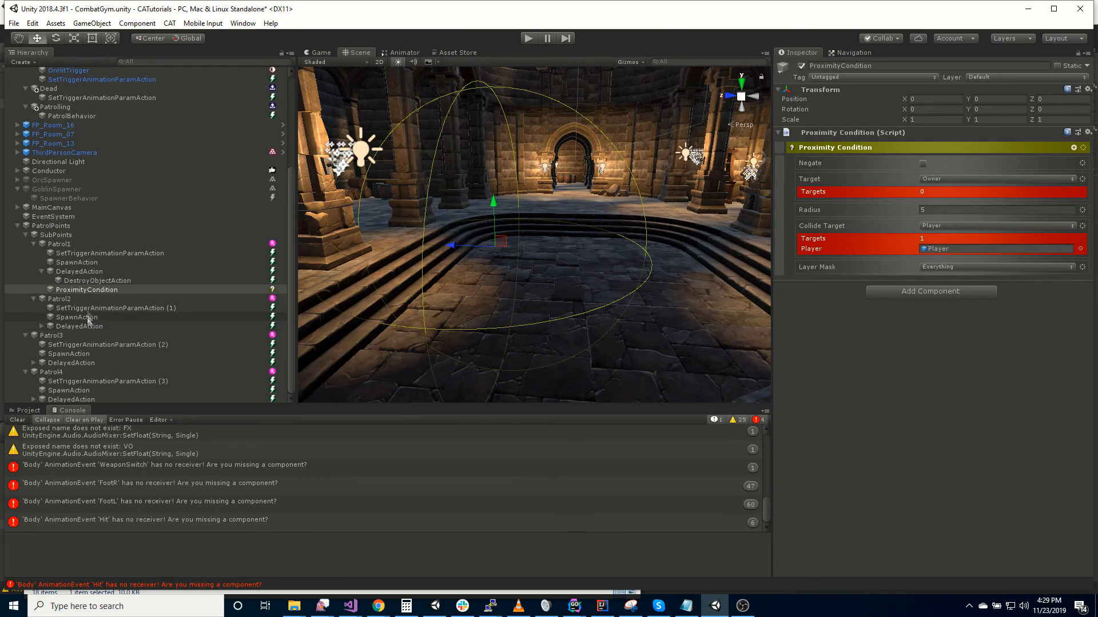
# Step: Delete all child actions and the ProximityCondition under Patrol1, and all child actions under Patrol2
pyautogui.click(94, 254)
pyautogui.keyDown('shift'); pyautogui.click(102, 290); pyautogui.keyUp('shift')
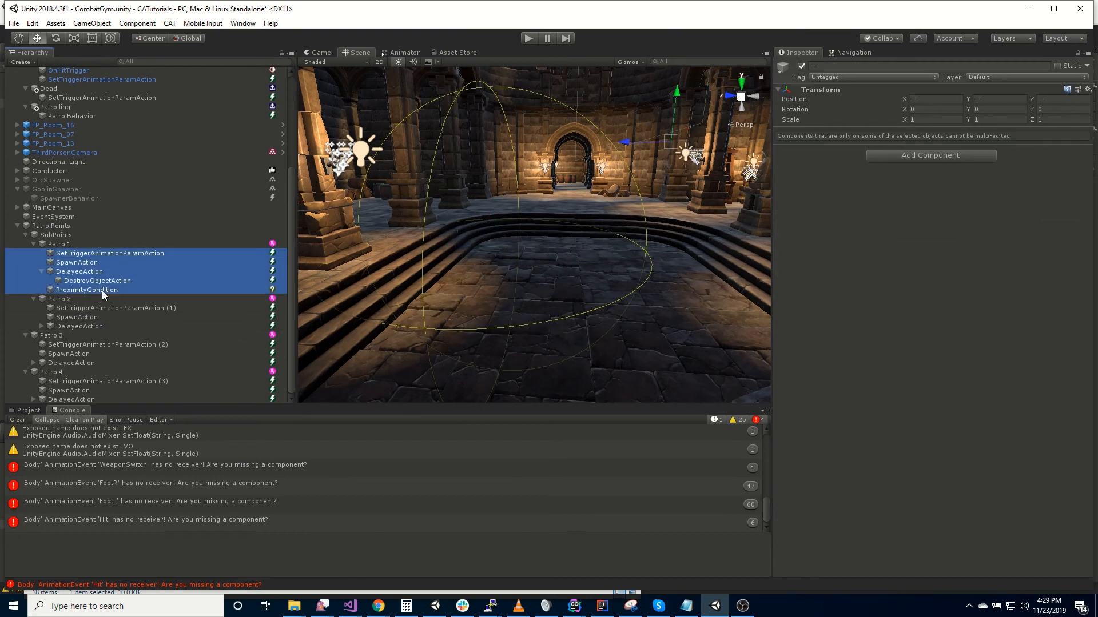
pyautogui.press('Delete')
pyautogui.click(81, 308)
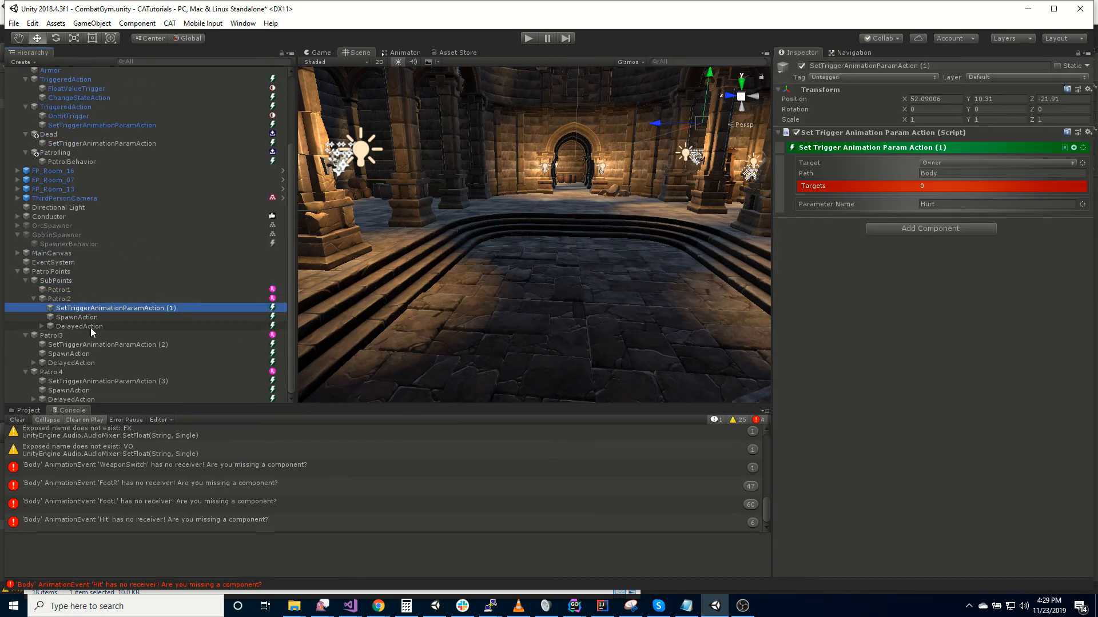
pyautogui.keyDown('shift'); pyautogui.click(90, 327); pyautogui.keyUp('shift')
pyautogui.press('Delete')
# Step: Delete all child actions under Patrol3 and Patrol4
pyautogui.click(71, 345)
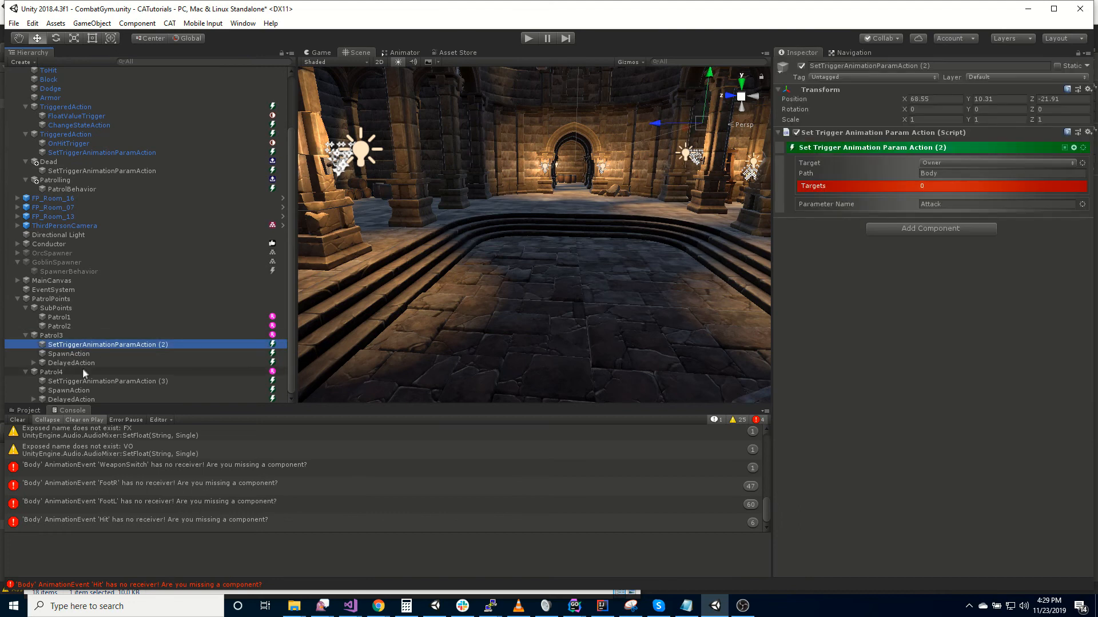
pyautogui.keyDown('shift'); pyautogui.click(84, 363); pyautogui.keyUp('shift')
pyautogui.press('Delete')
pyautogui.click(81, 381)
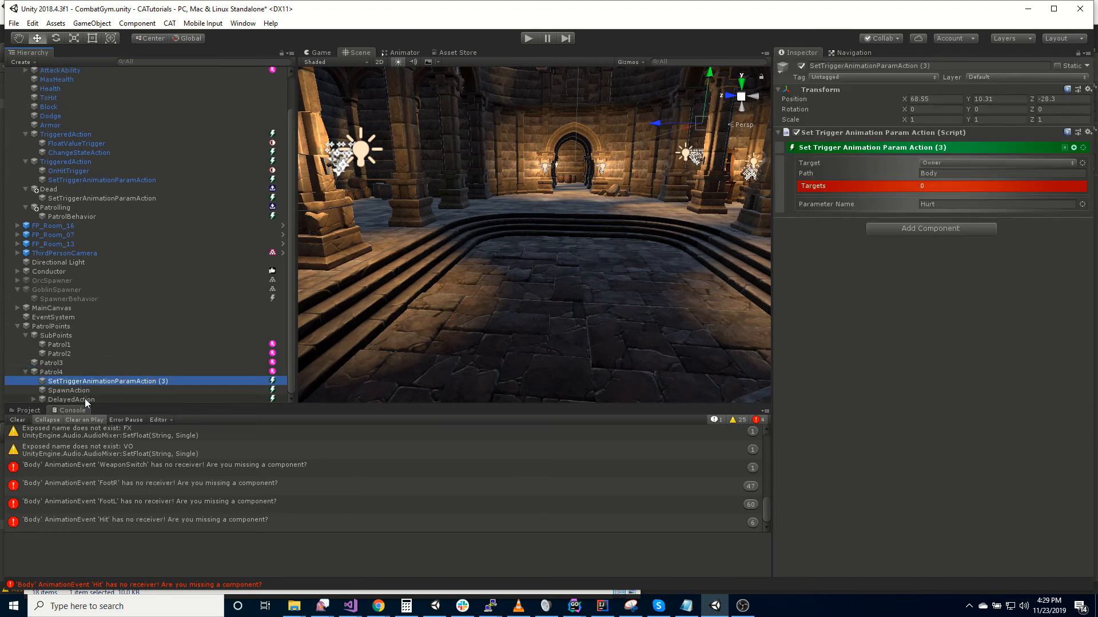
pyautogui.keyDown('shift'); pyautogui.click(84, 399); pyautogui.keyUp('shift')
pyautogui.press('Delete')
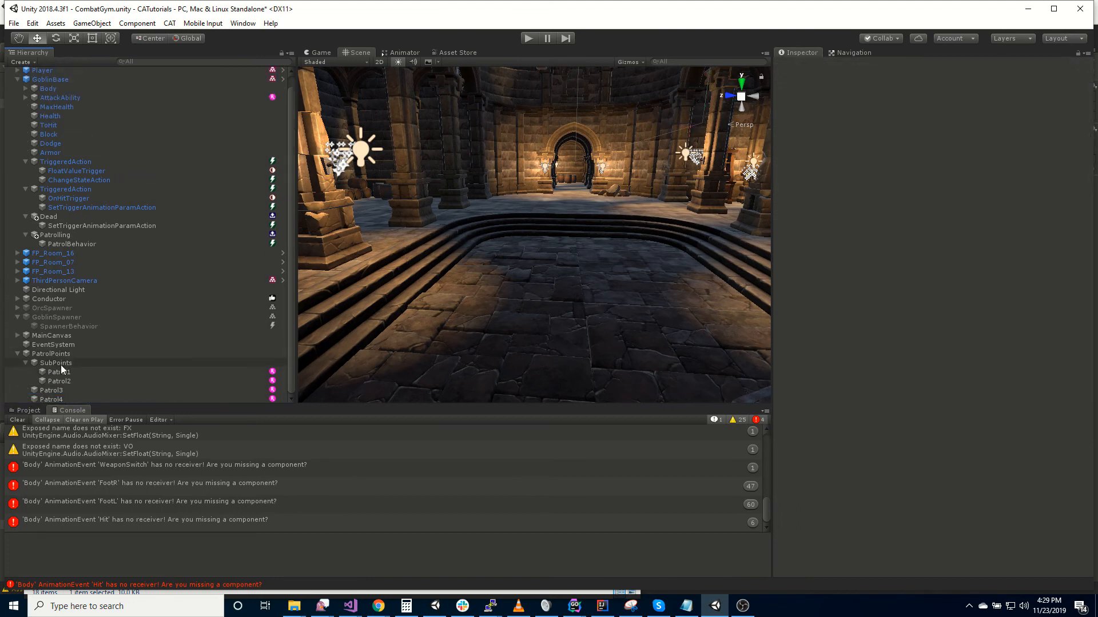
# Step: Move Patrol1 and Patrol2 out of SubPoints directly into PatrolPoints, and delete the empty SubPoints object
pyautogui.click(65, 373)
pyautogui.keyDown('shift'); pyautogui.click(66, 381); pyautogui.keyUp('shift')
pyautogui.moveTo(64, 376); pyautogui.dragTo(59, 355)
pyautogui.click(61, 364)
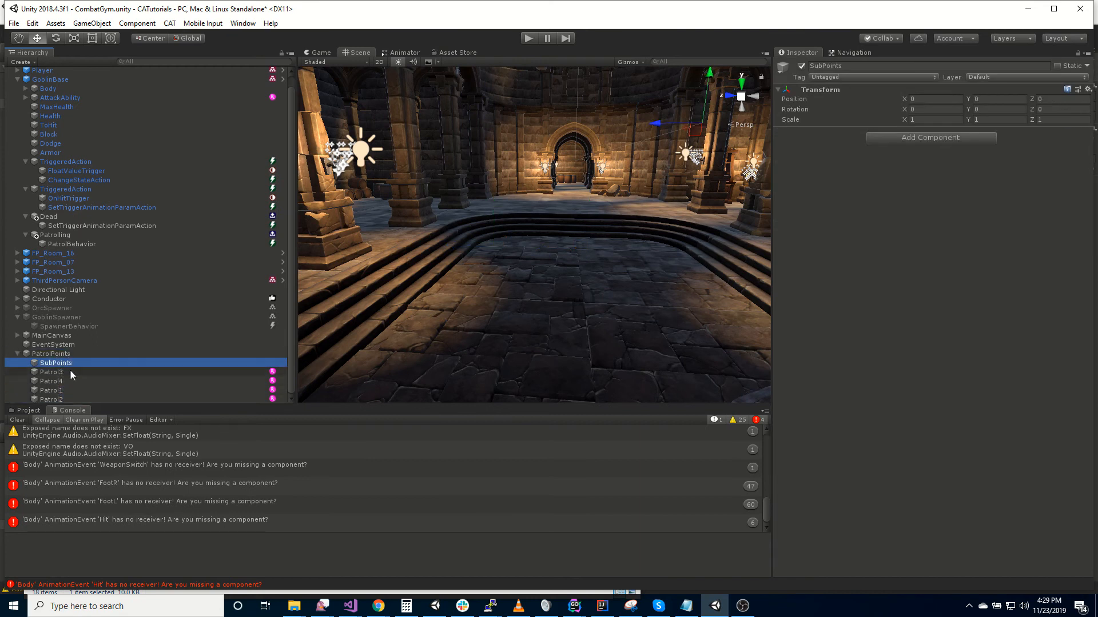
pyautogui.press('Delete')
# Step: Place Patrol1 and Patrol2 ahead of Patrol3 among the children of PatrolPoints, and select Patrol1
pyautogui.click(63, 390)
pyautogui.keyDown('shift'); pyautogui.click(63, 399); pyautogui.keyUp('shift')
pyautogui.moveTo(63, 399); pyautogui.dragTo(68, 368)
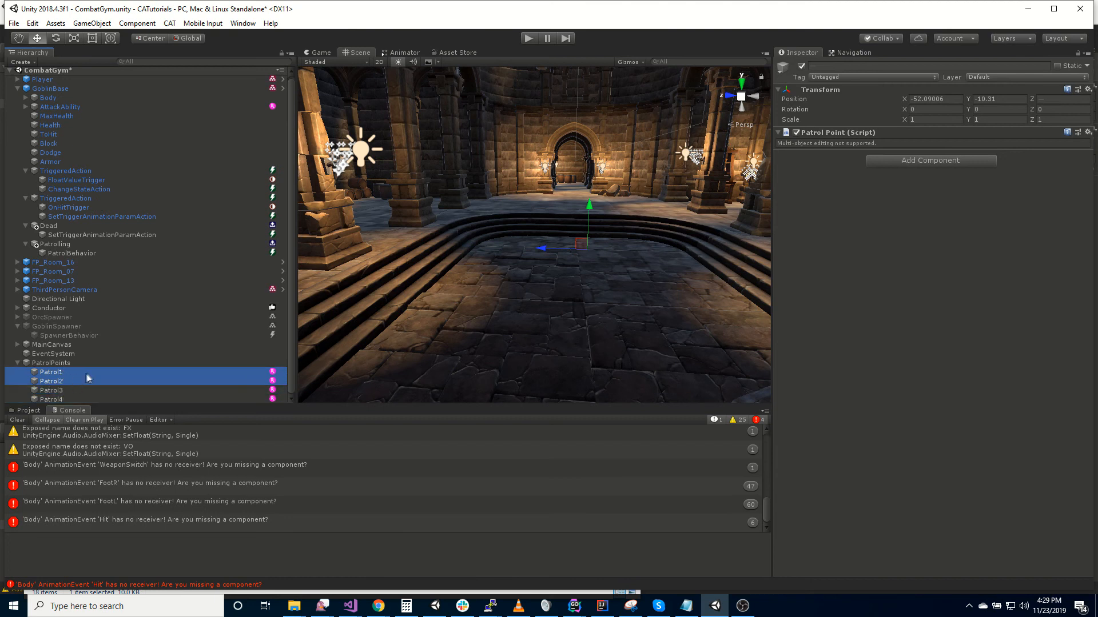
pyautogui.click(88, 374)
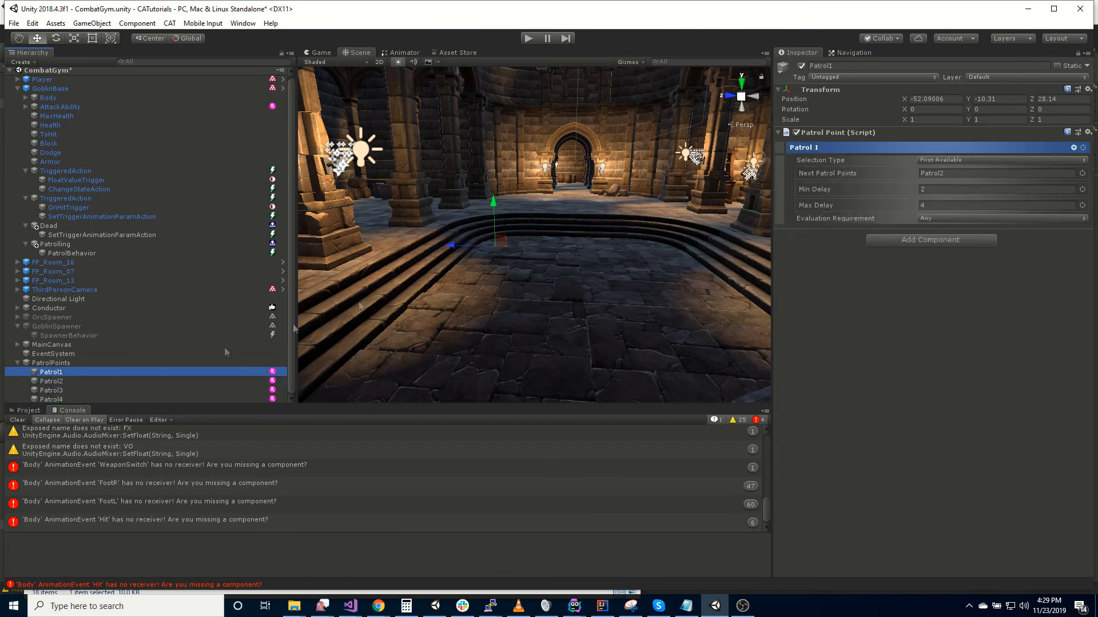
# Step: Remove the Patrol Point script component from Patrol1 and Patrol2
pyautogui.rightClick(832, 135)
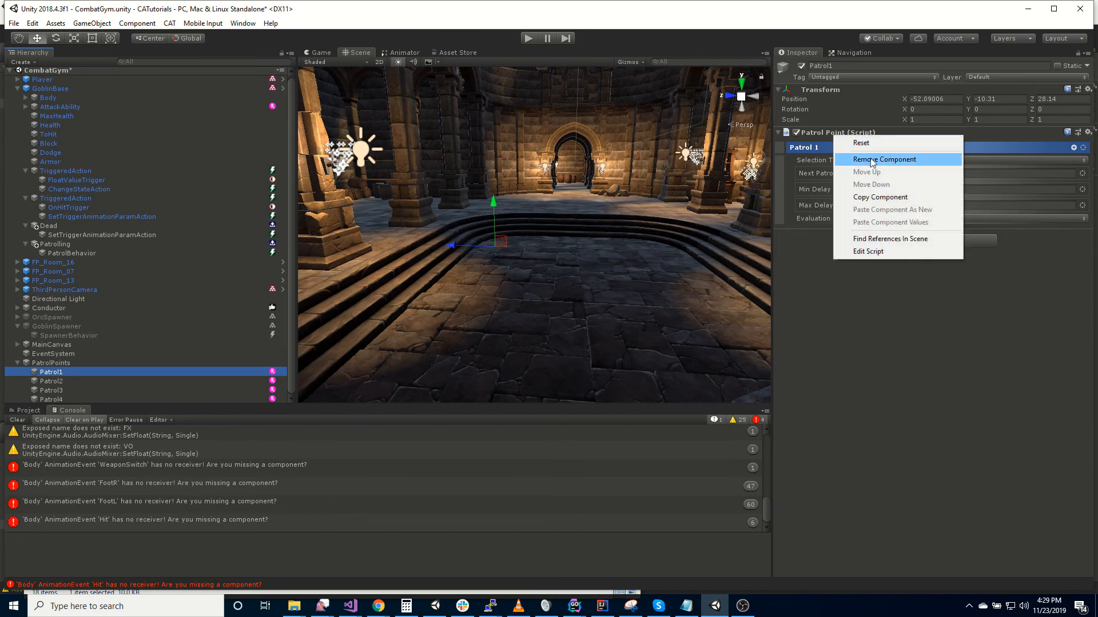
pyautogui.click(846, 160)
pyautogui.click(94, 381)
pyautogui.rightClick(841, 135)
pyautogui.click(863, 156)
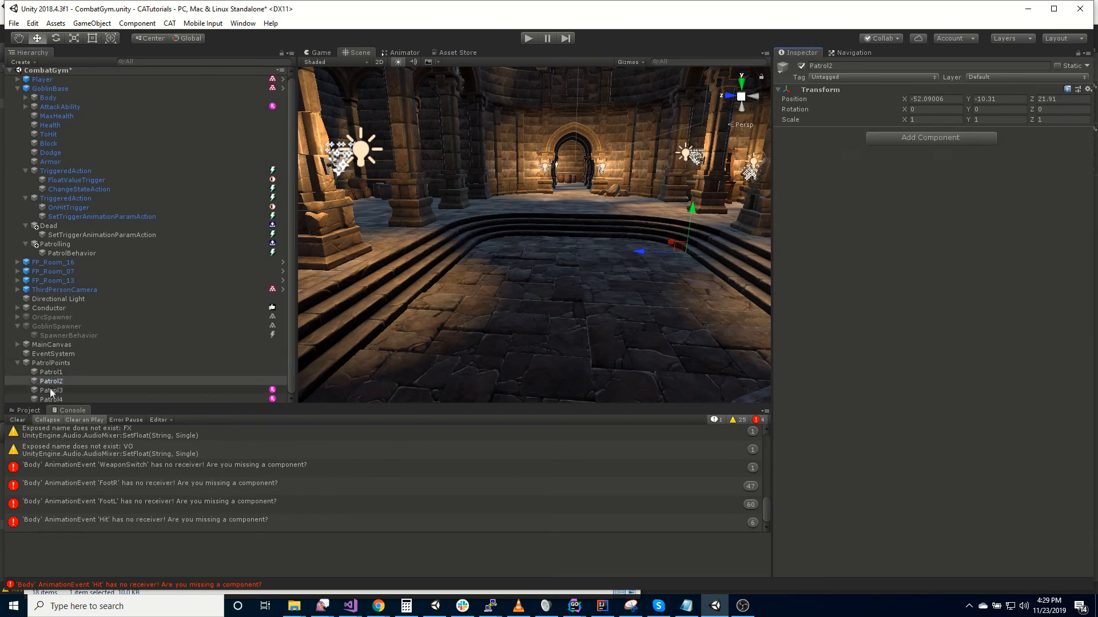
# Step: Remove the Patrol Point script component from Patrol3 and Patrol4
pyautogui.click(51, 391)
pyautogui.rightClick(834, 134)
pyautogui.click(863, 157)
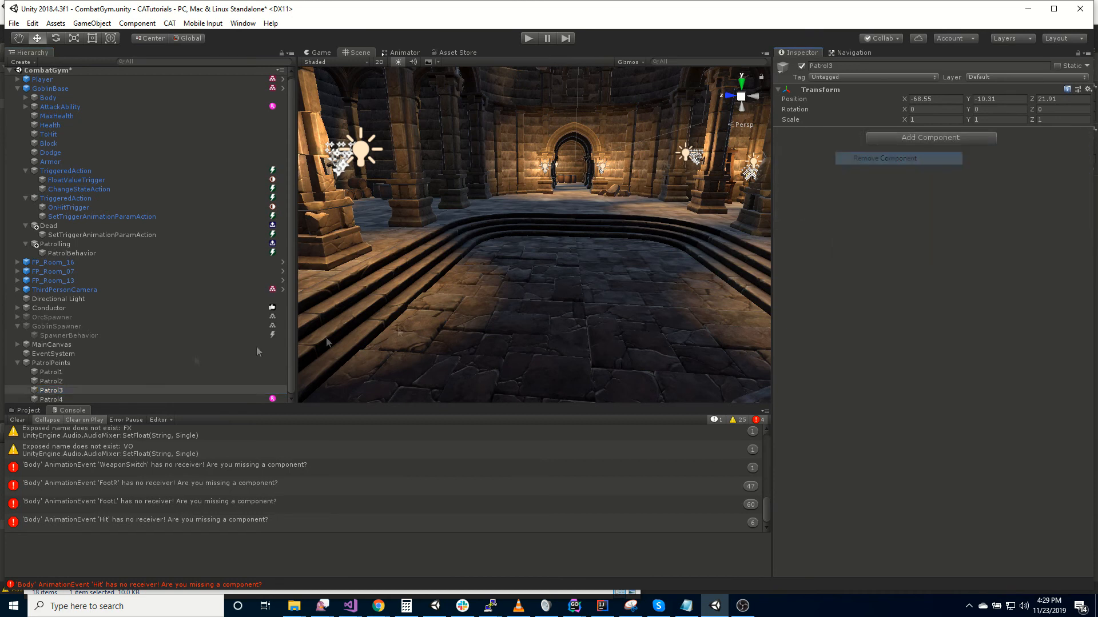
pyautogui.click(51, 399)
pyautogui.rightClick(863, 132)
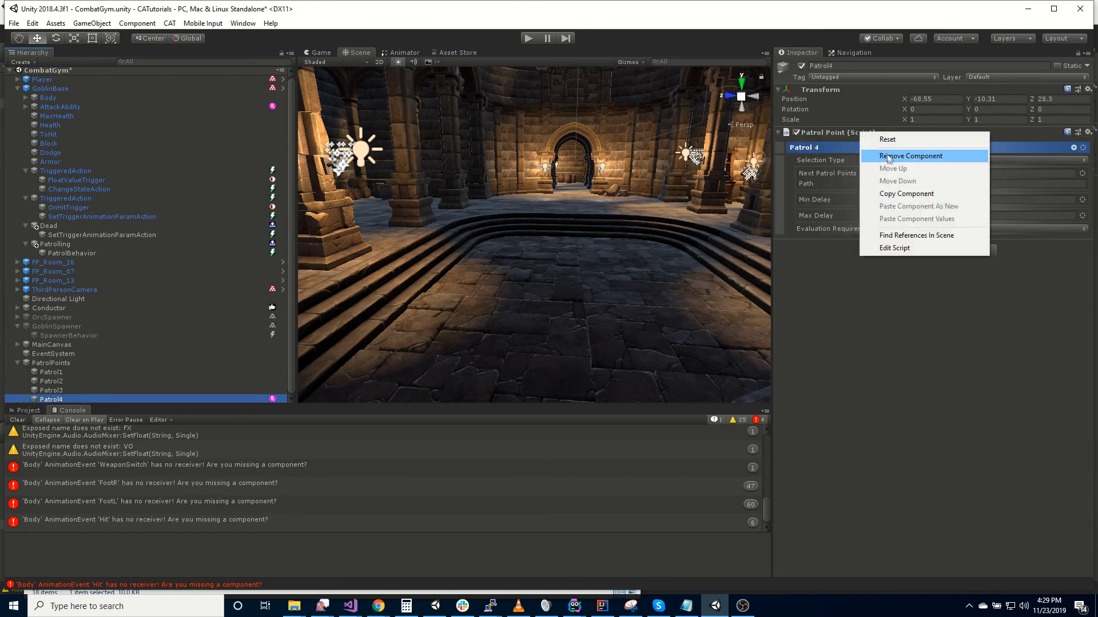
pyautogui.click(891, 155)
# Step: Set PatrolBehavior's First Patrol Point to the PatrolPoints object, keeping the * path to target its children
pyautogui.click(67, 372)
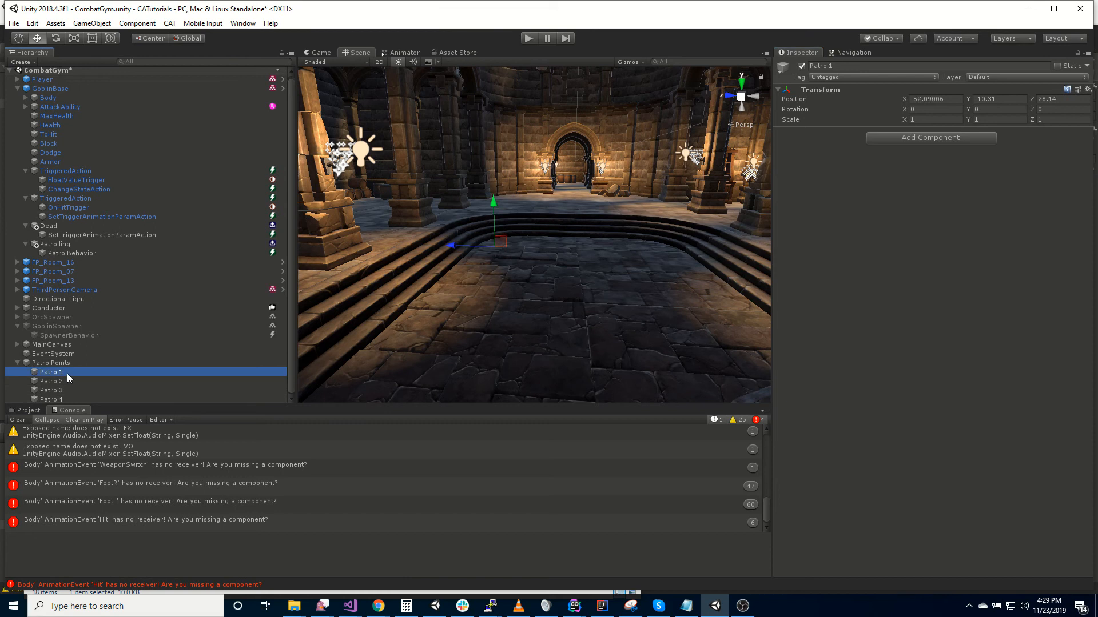
pyautogui.click(72, 254)
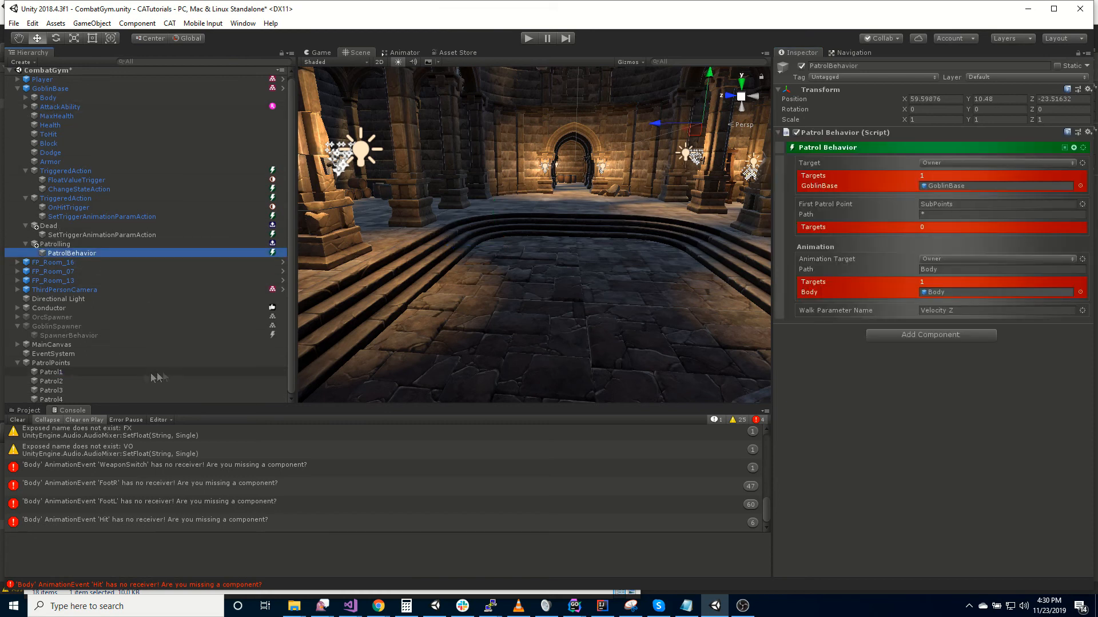
pyautogui.moveTo(53, 365); pyautogui.dragTo(945, 204)
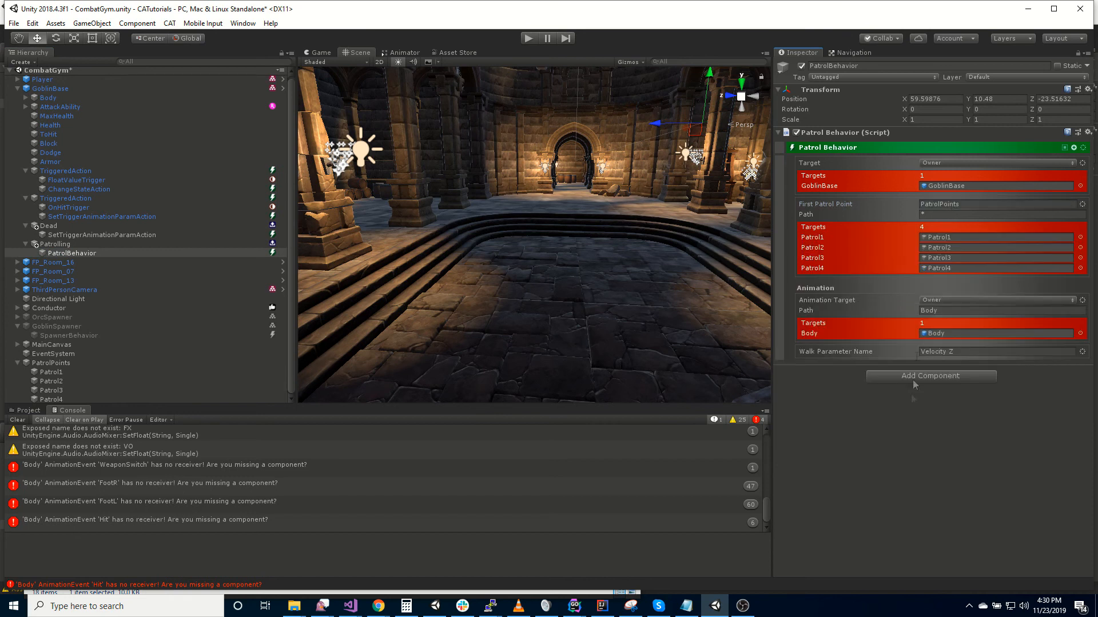
# Step: Check the components on Patrol1 through Patrol4, and play the scene, moving the player into the hall to watch the goblin patrol
pyautogui.click(74, 372)
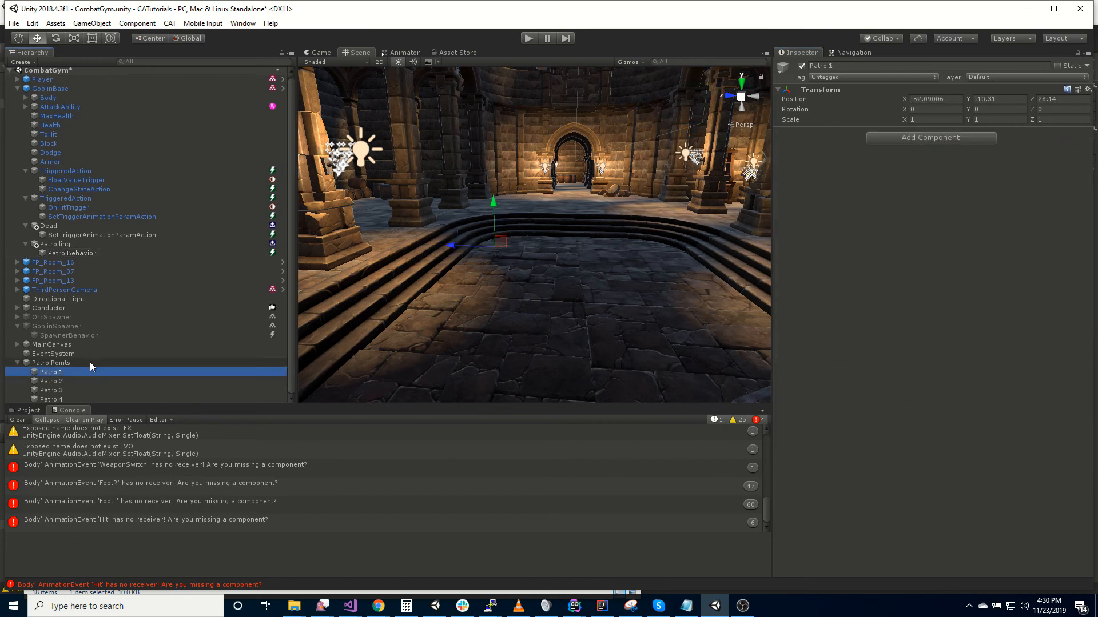
pyautogui.press('Down')
pyautogui.press('Down')
pyautogui.press('Down')
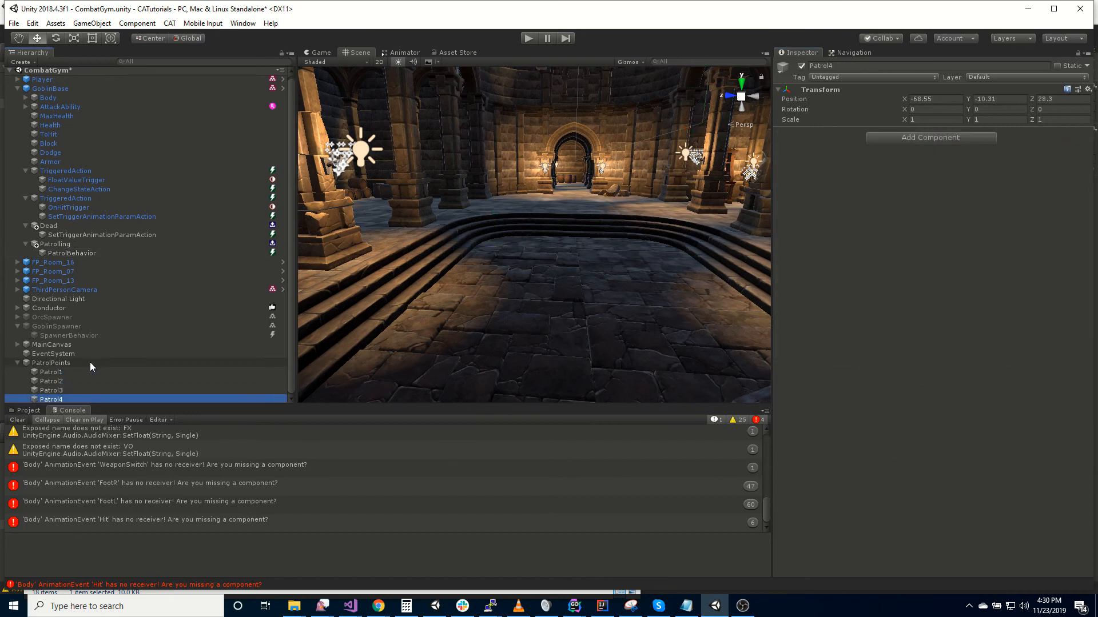
pyautogui.click(529, 37)
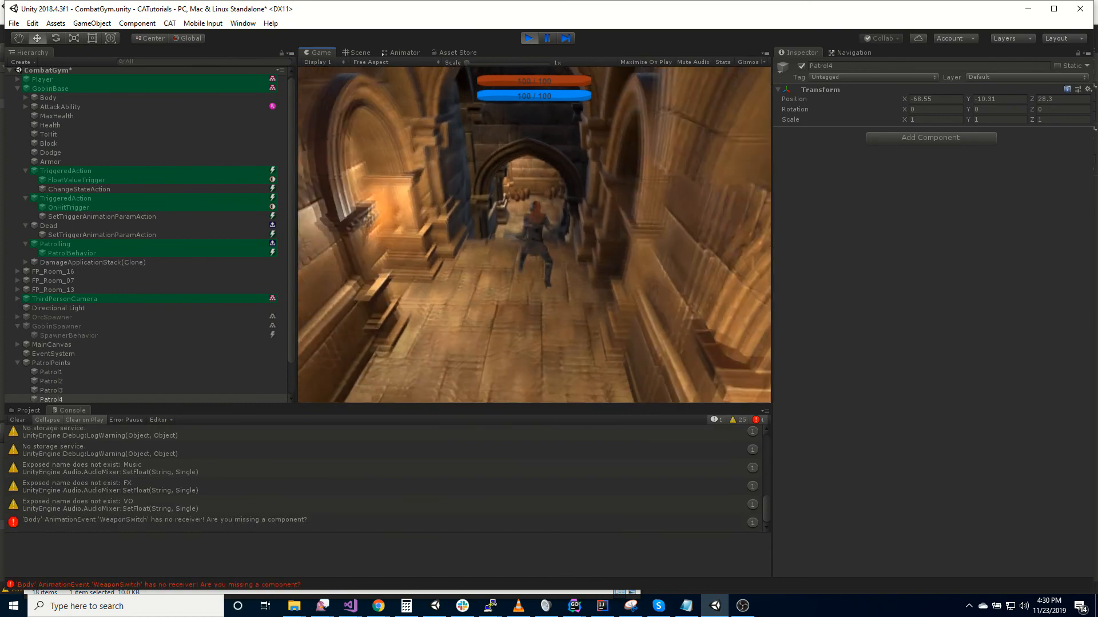
pyautogui.press('w')
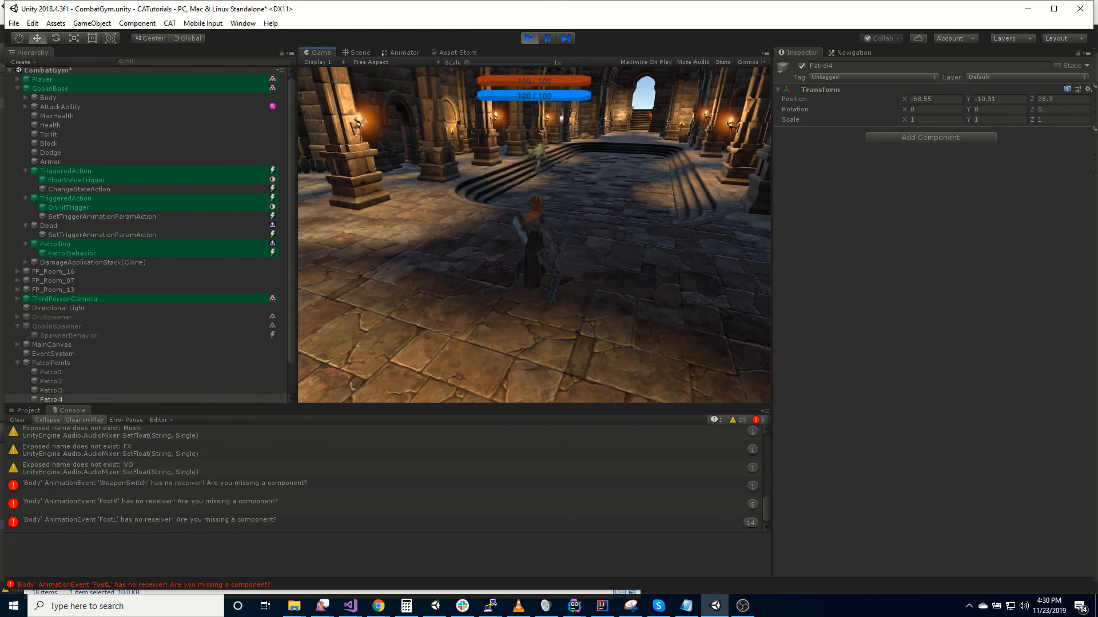
pyautogui.press('w')
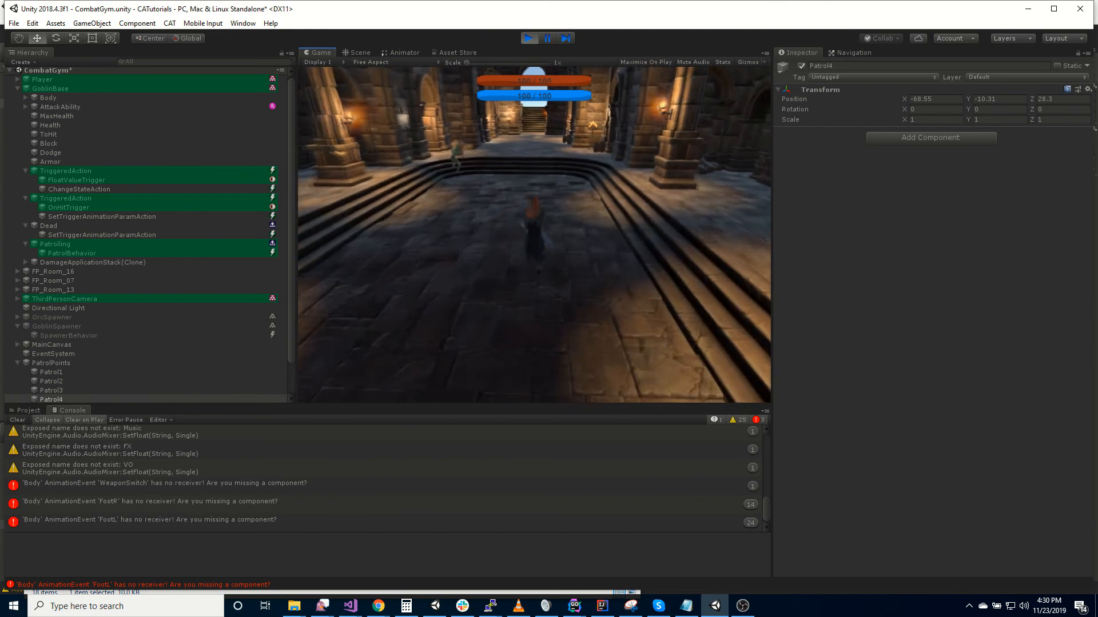
pyautogui.press('w')
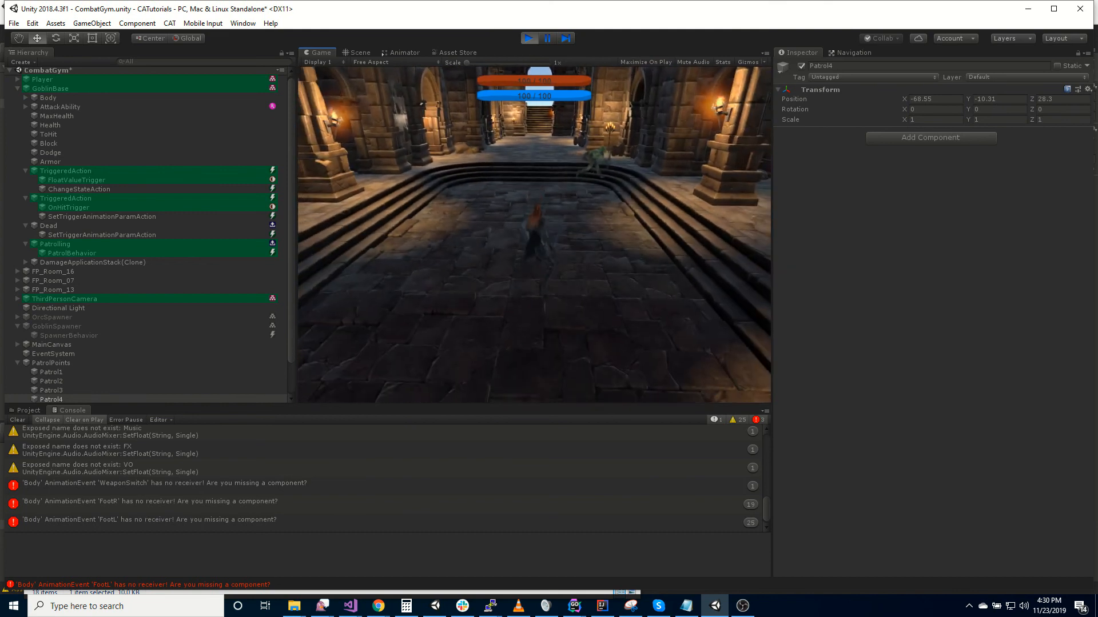
pyautogui.press('w')
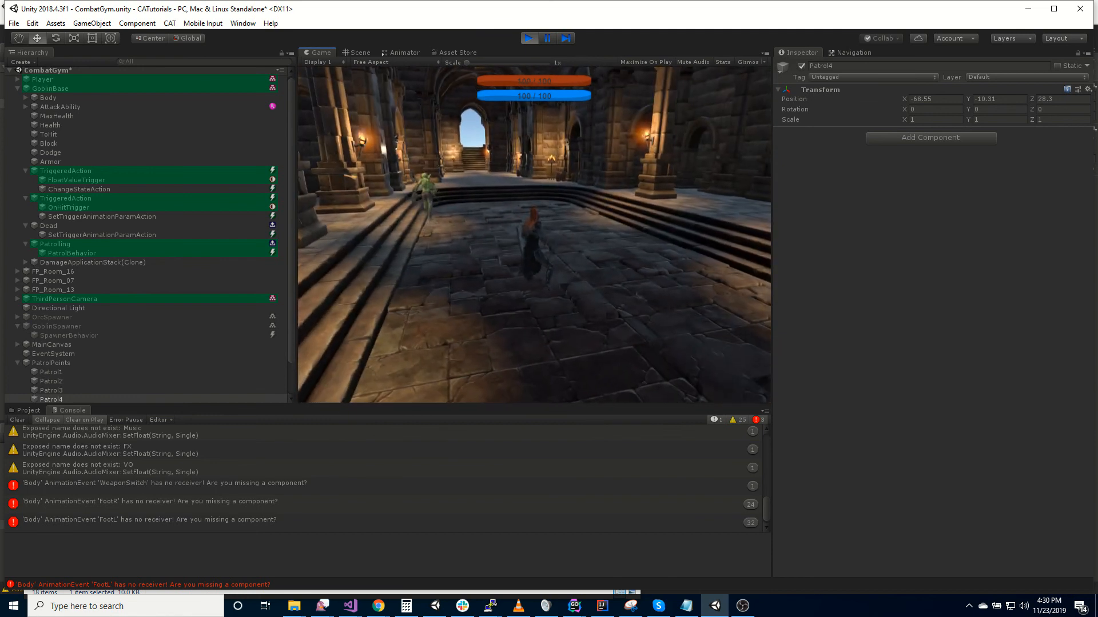
pyautogui.press('Escape')
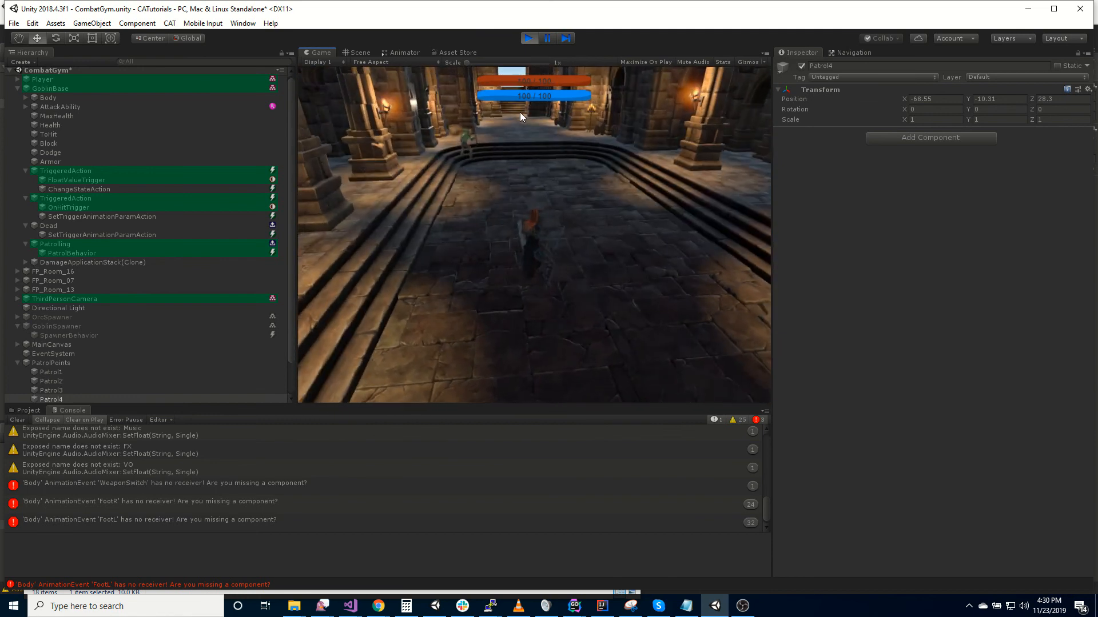
pyautogui.click(520, 112)
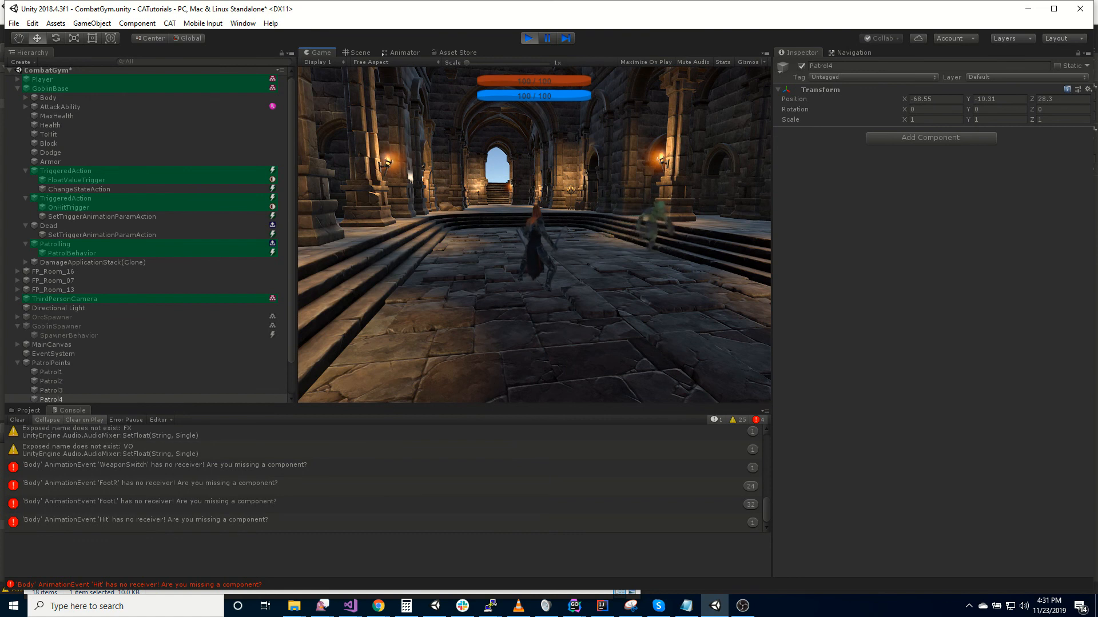